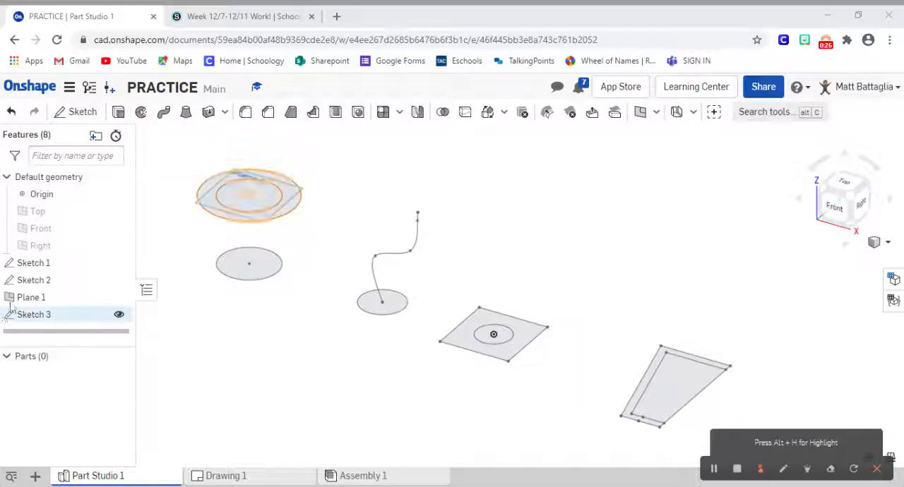
Step: Open Sketch 1 to review its profiles and close it again
double_click(54, 263)
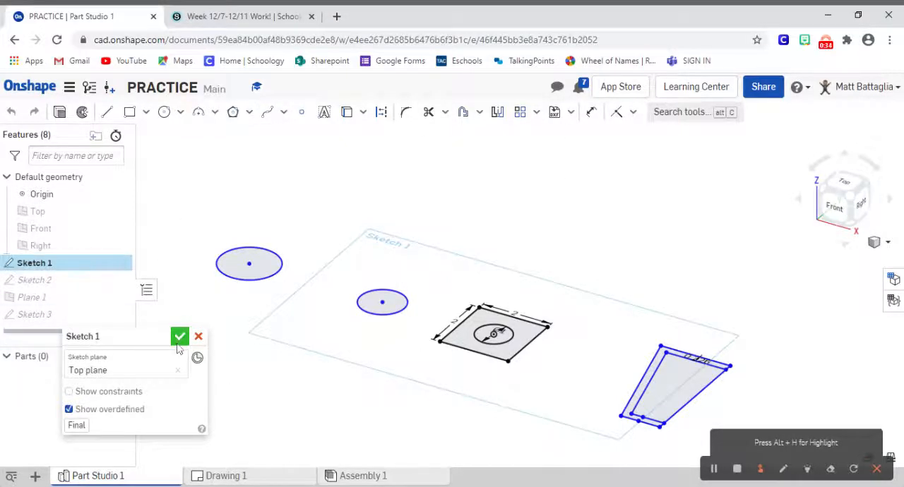
left_click(179, 336)
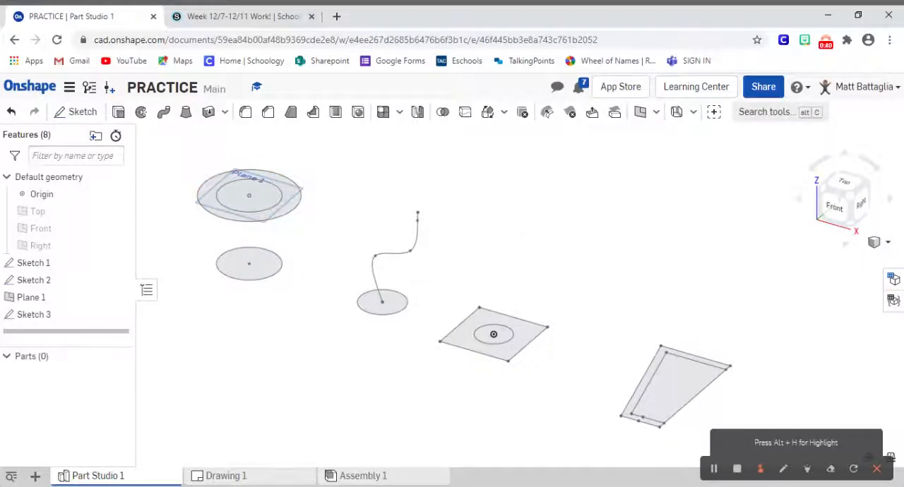
left_click(807, 469)
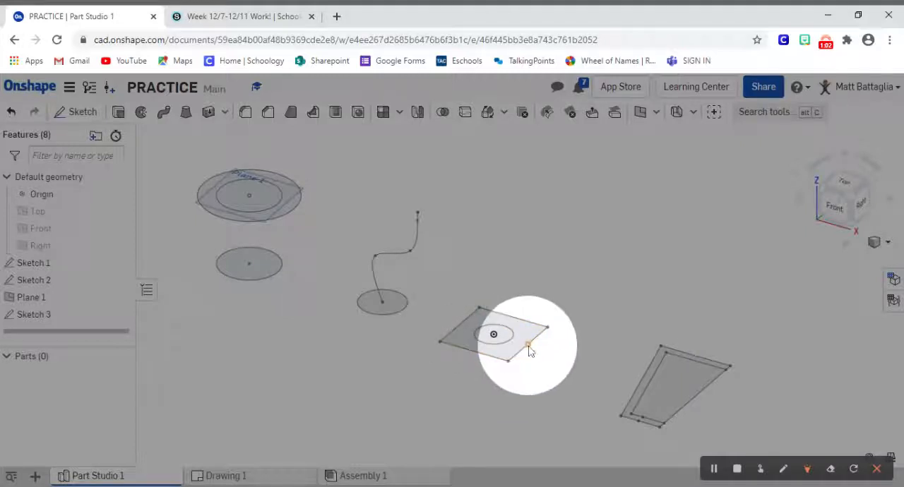
Step: Reopen Sketch 1 for editing and view it normal to its sketch plane
left_click(40, 263)
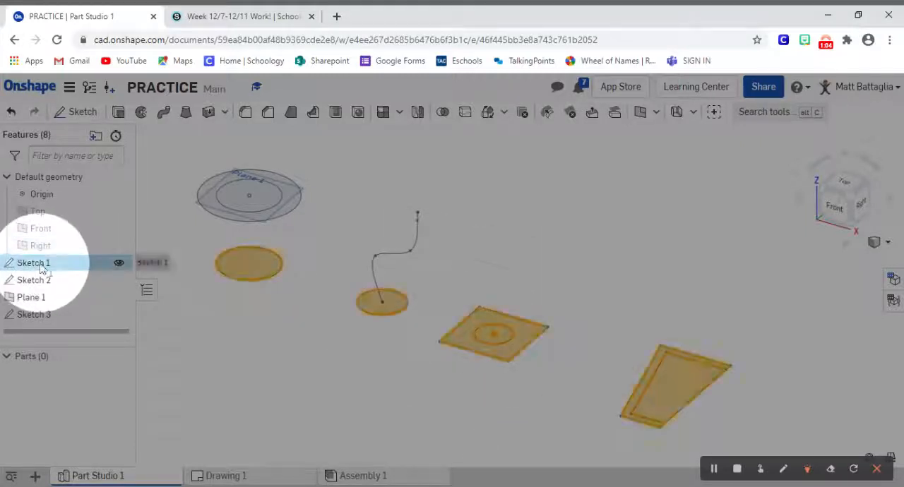
double_click(40, 263)
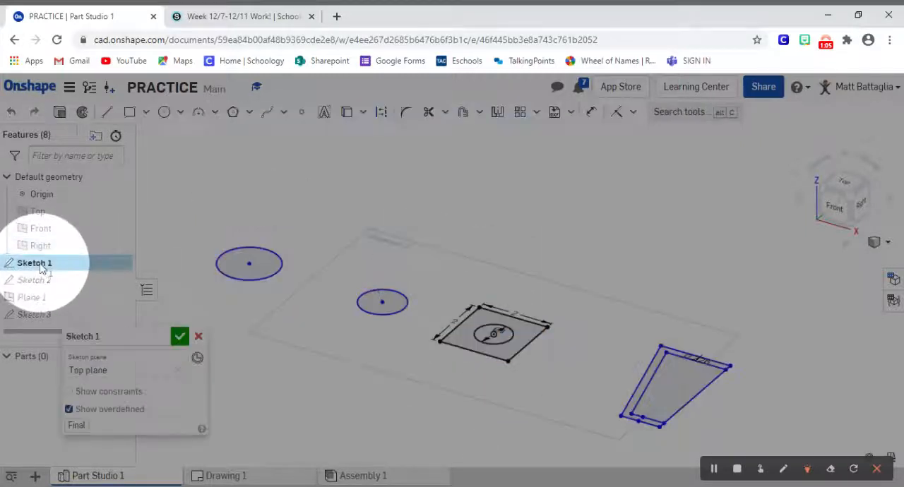
left_click(812, 473)
right_click(499, 333)
right_click(591, 406)
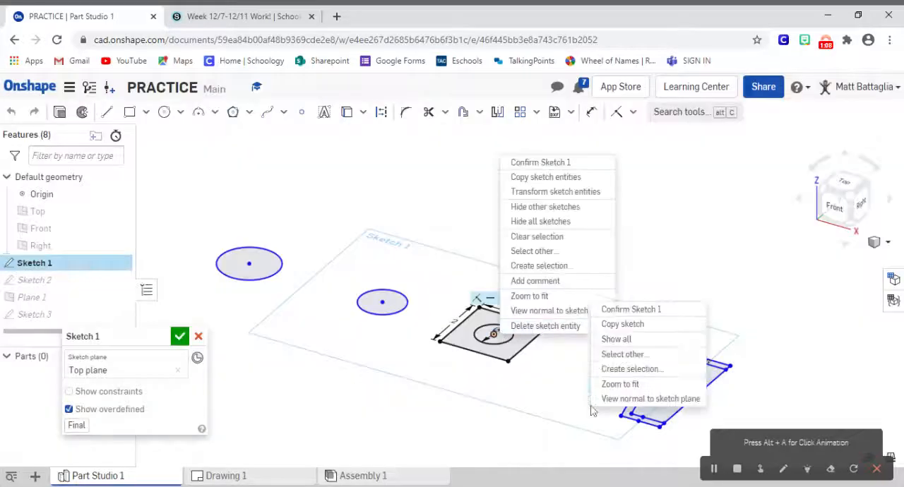
left_click(621, 399)
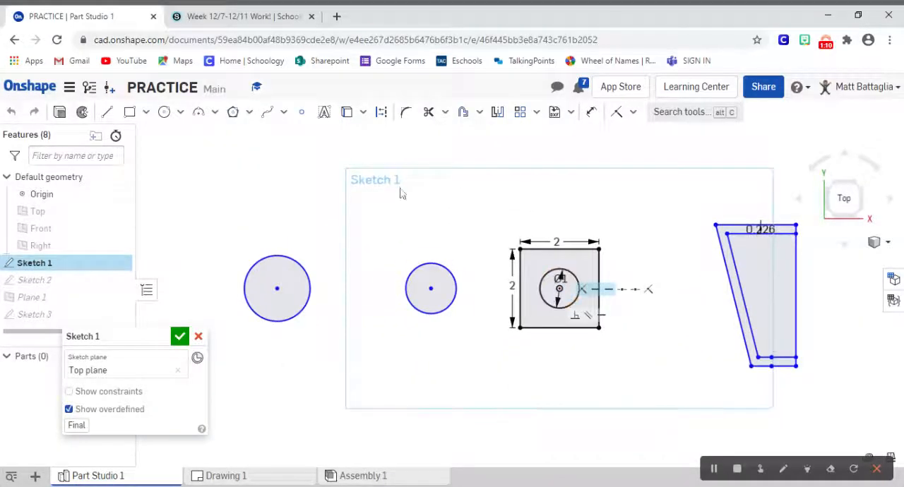
Step: Try removing the right edge of the square in Sketch 1, undo the deletion, and accept the sketch
left_click(600, 270)
key("Delete")
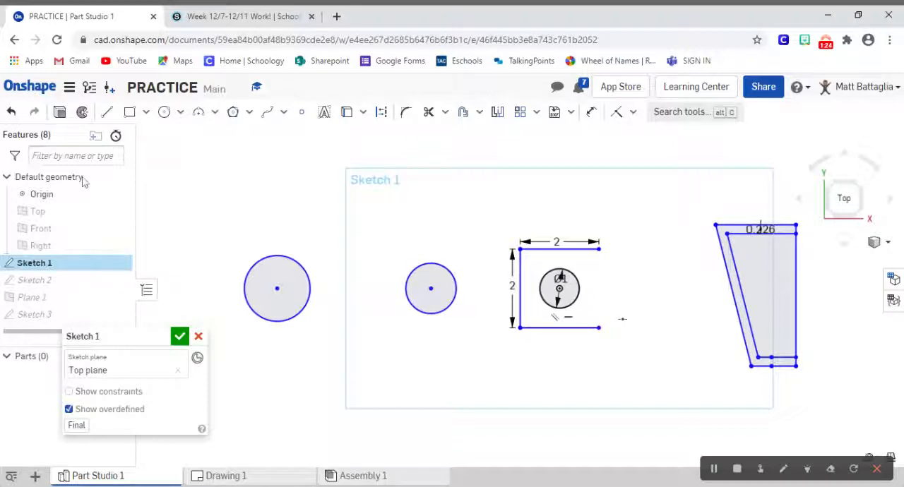
left_click(17, 113)
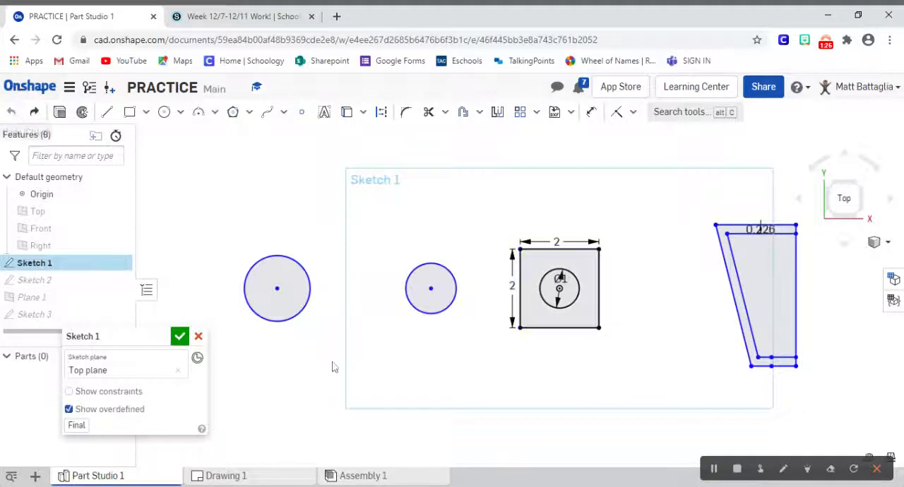
left_click(179, 337)
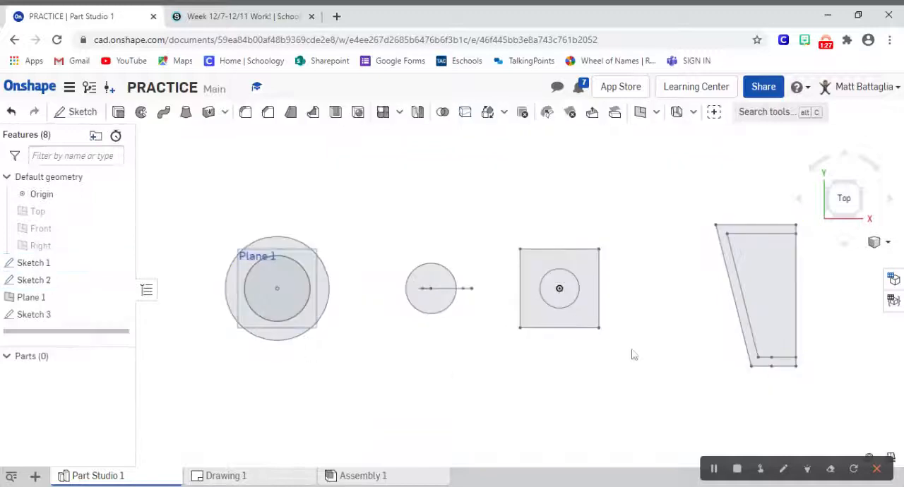
Step: Extrude the square region around the circle as a new solid with a Blind depth of 0.5 in
right_click(685, 397)
left_click(714, 444)
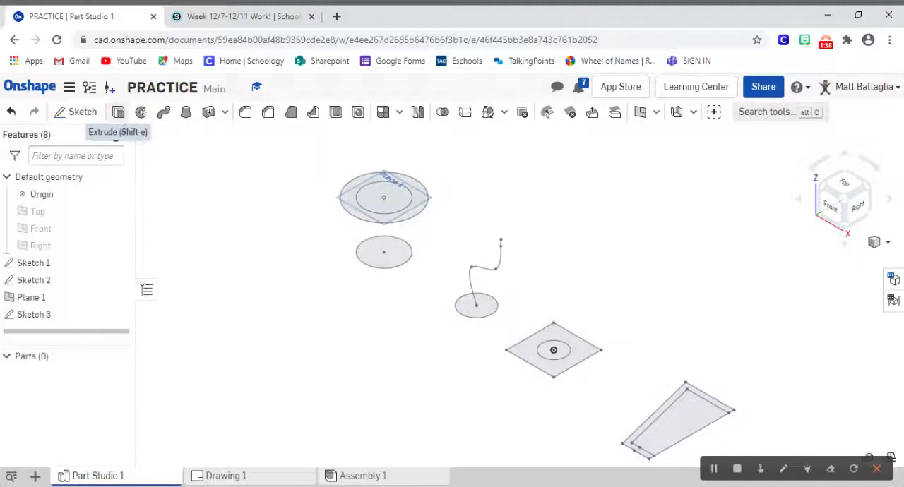
left_click(118, 113)
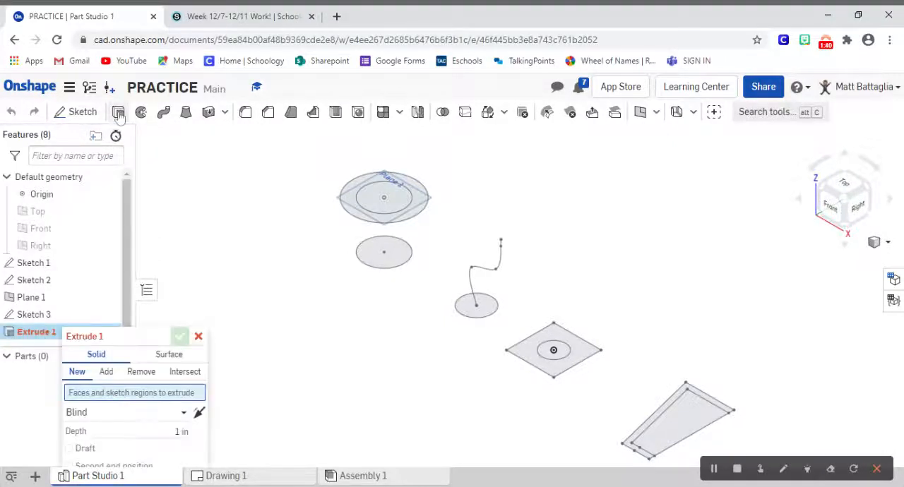
mouse_move(106, 337)
left_mouse_down()
mouse_move(214, 170)
mouse_move(179, 145)
mouse_move(372, 195)
mouse_move(324, 165)
mouse_move(209, 156)
mouse_move(201, 139)
left_mouse_up()
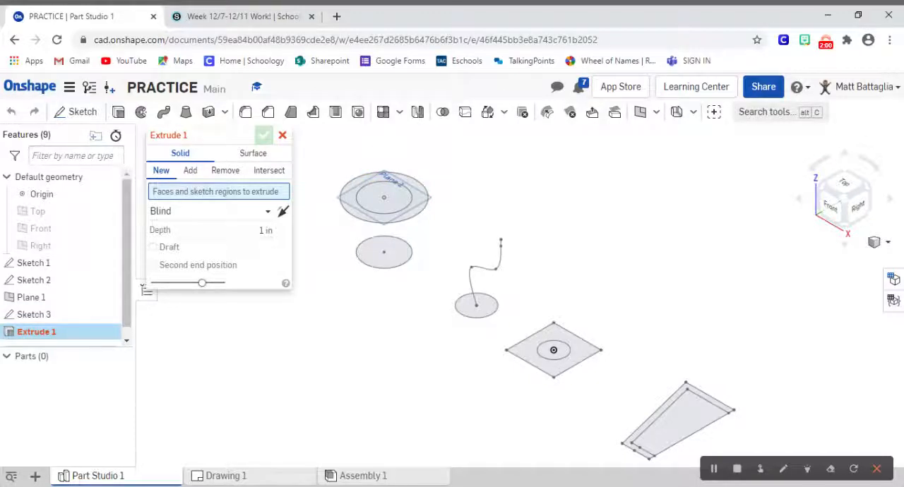
left_click(528, 358)
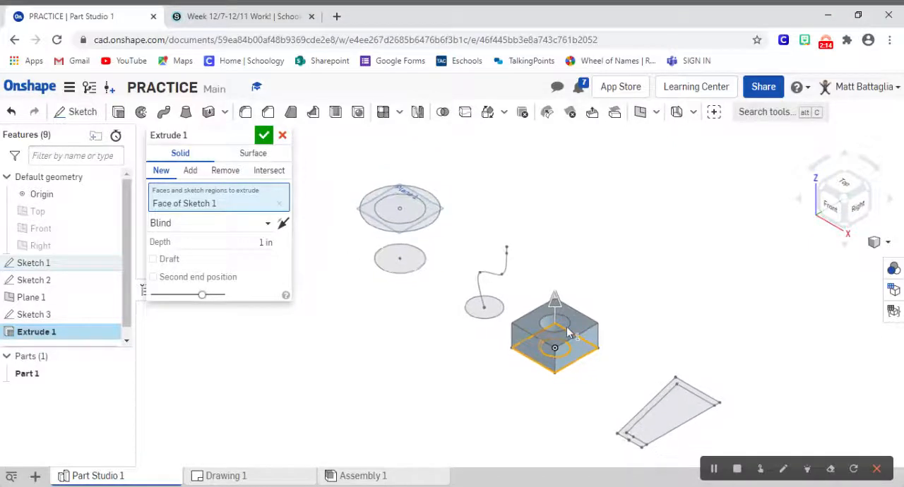
scroll(566, 328, "up", 4)
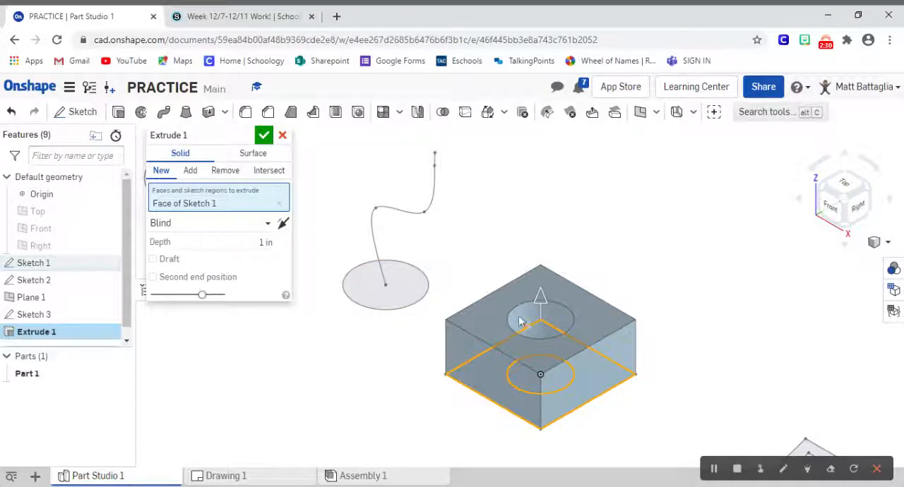
left_click_drag(541, 295, 554, 238)
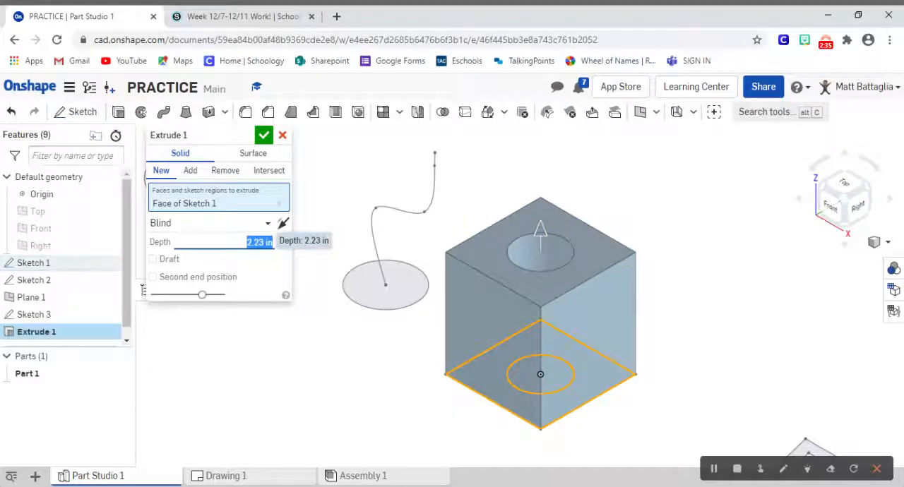
type("5")
key("Return")
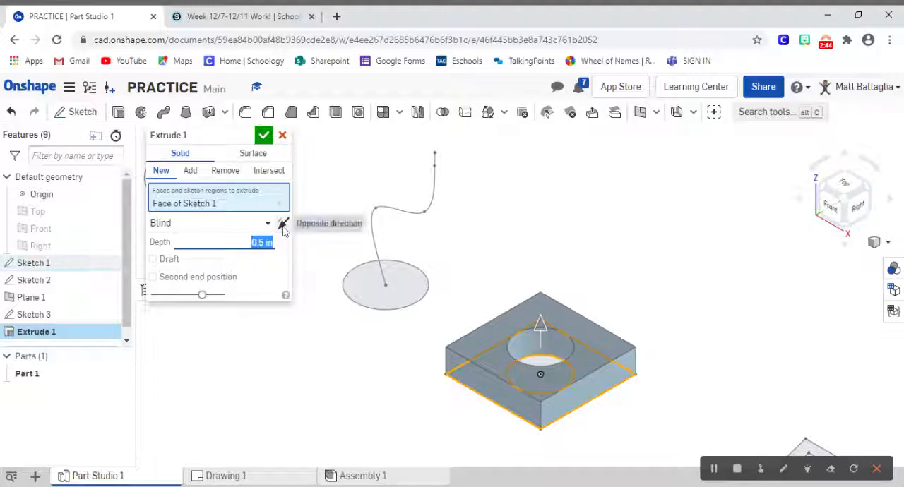
Step: Try the opposite extrusion direction and the Symmetric end type, returning to the original direction and Blind
left_click(282, 224)
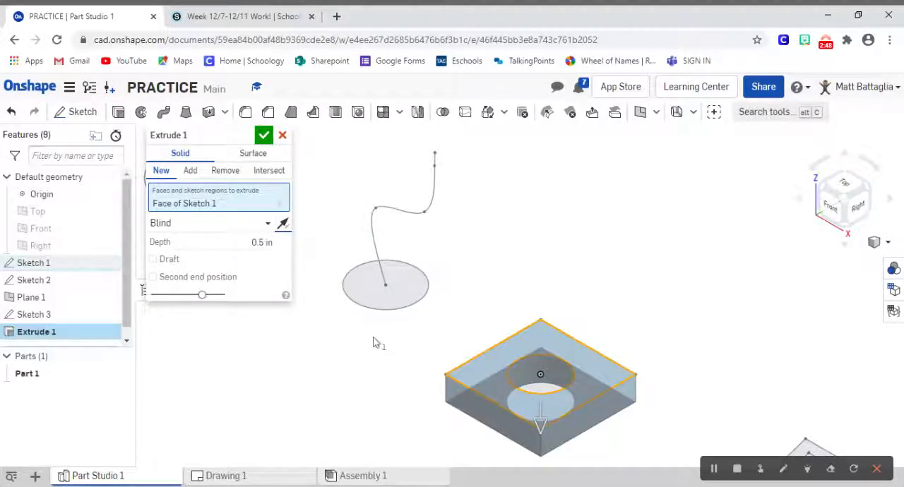
left_click(283, 224)
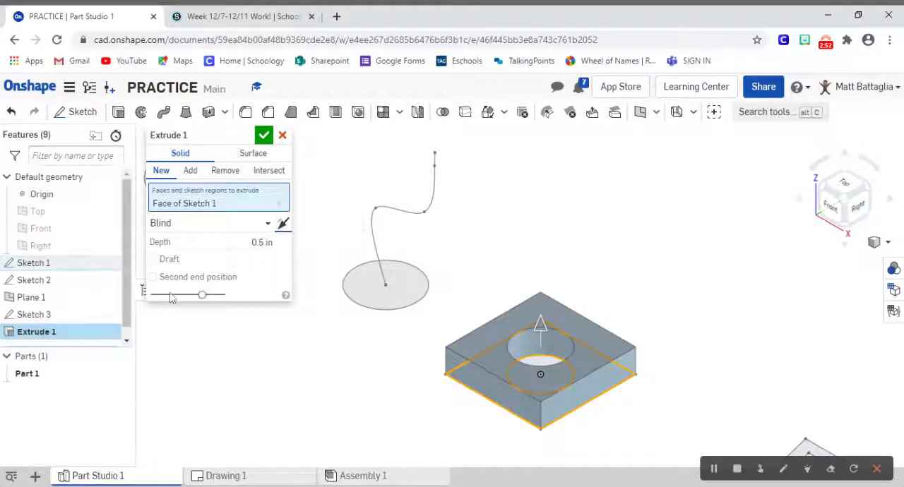
left_click(204, 226)
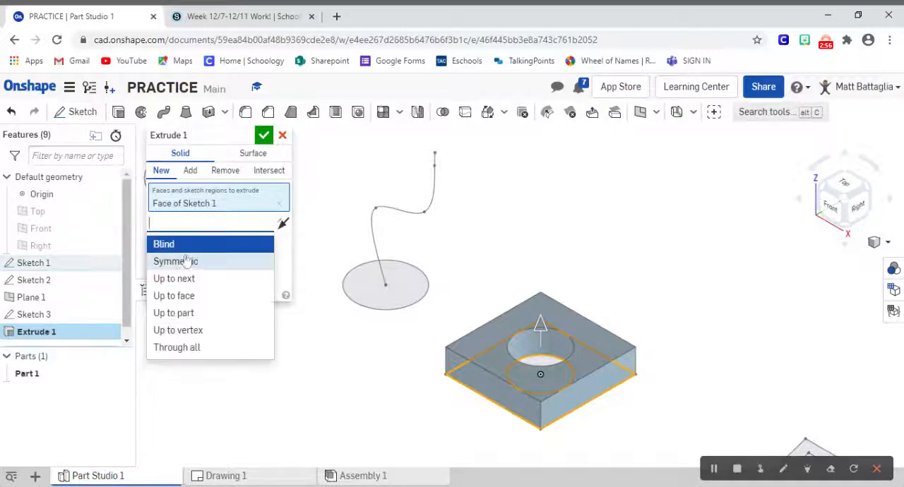
left_click(182, 262)
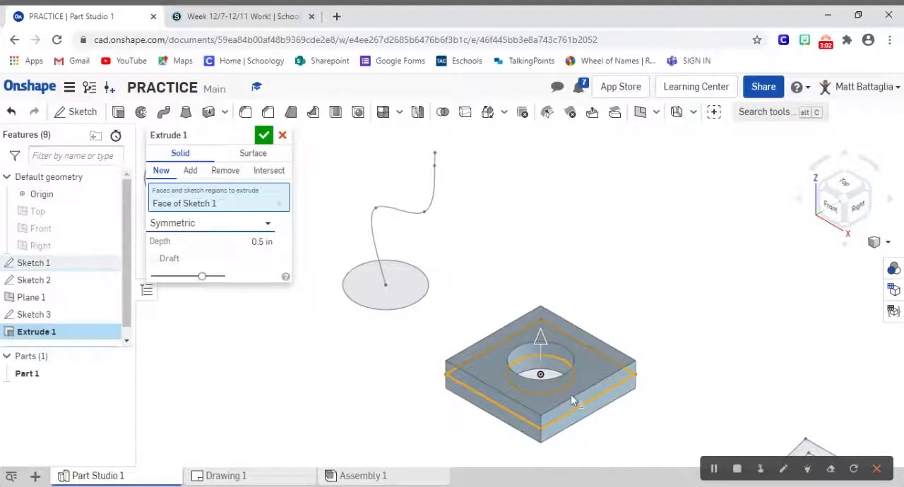
left_click(233, 227)
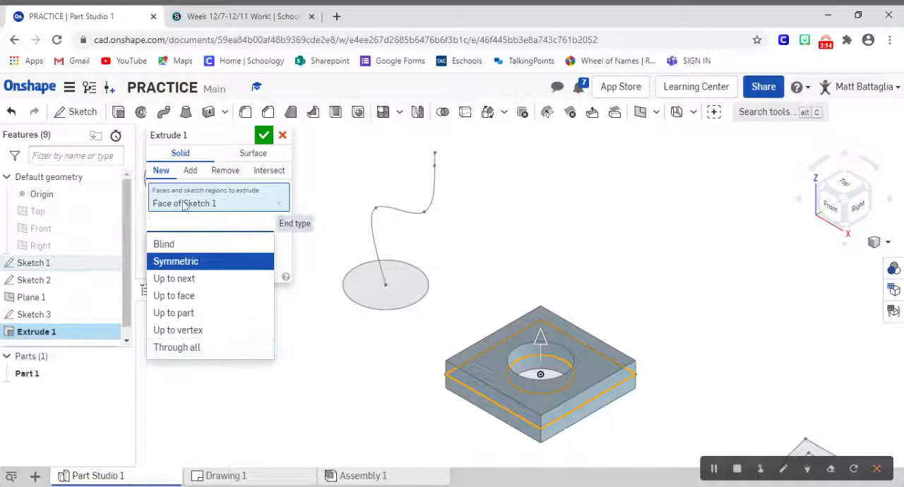
left_click(166, 244)
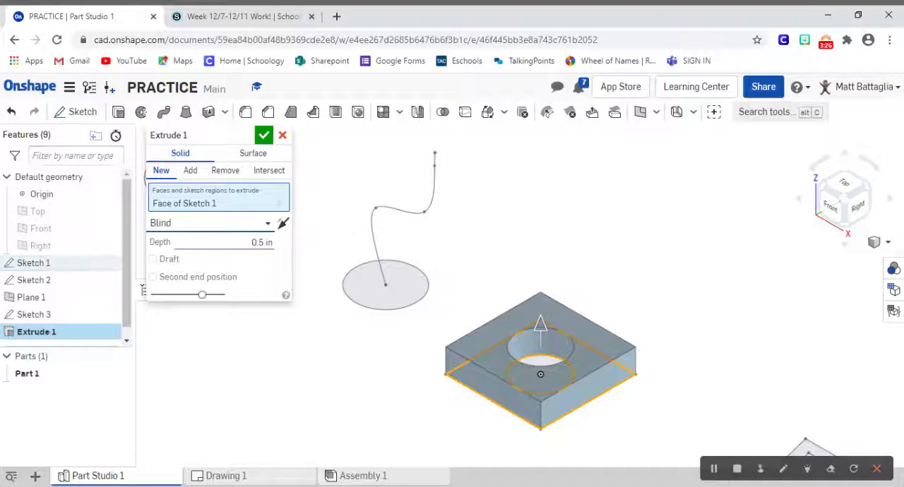
Step: Accept the square plate's extrusion and show Sketch 1 again
left_click(264, 137)
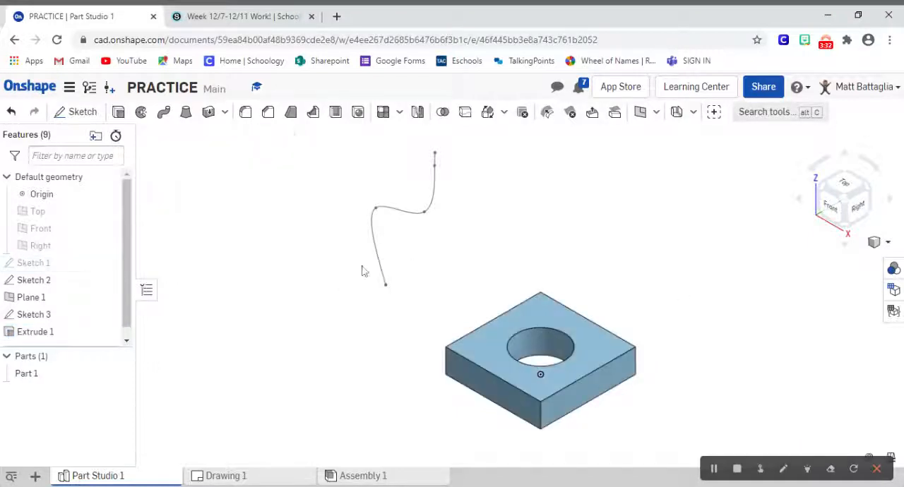
left_click(108, 263)
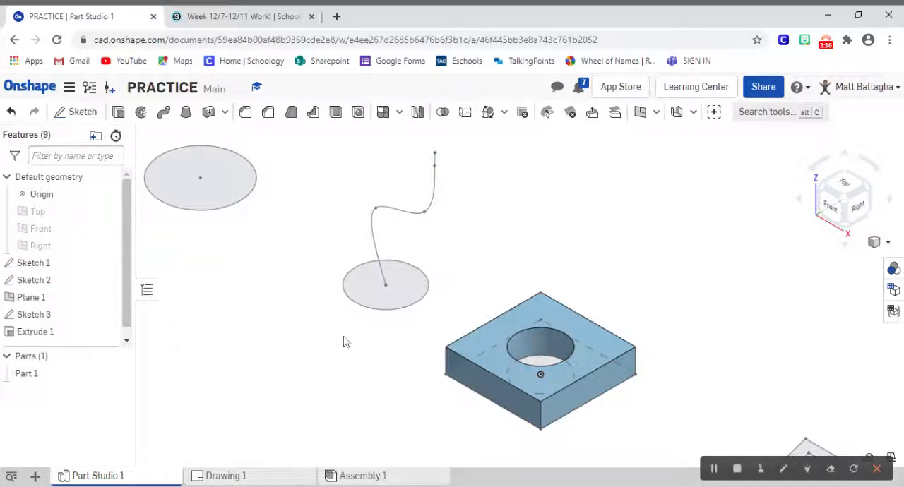
Step: Start a new solid Revolve using the thin border region of the tapered profile in Sketch 1
scroll(344, 340, "down", 5)
scroll(343, 341, "up", 5)
scroll(343, 337, "up", 2)
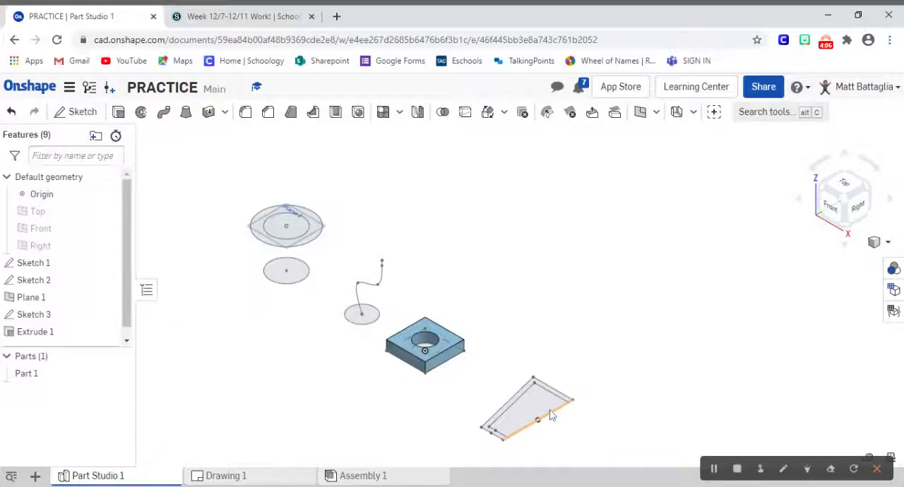
middle_click_drag(550, 415, 473, 342)
scroll(474, 342, "up", 5)
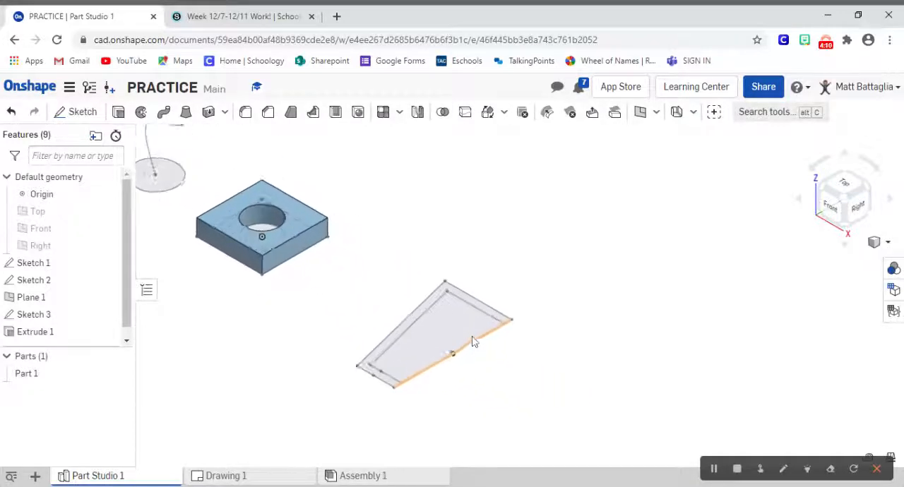
scroll(466, 346, "up", 1)
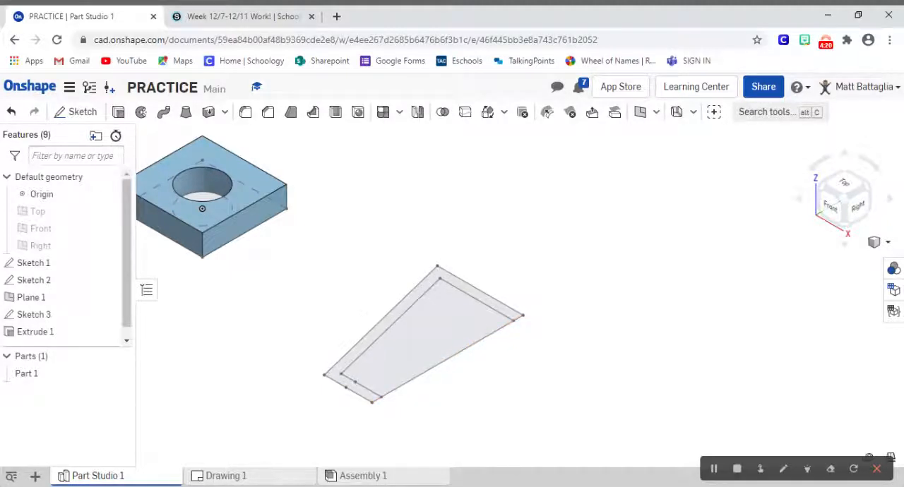
left_click(141, 115)
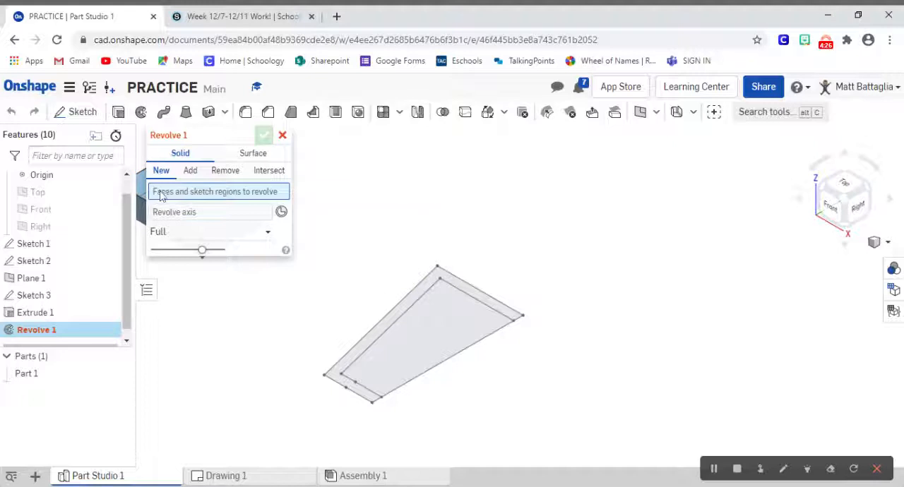
left_click(417, 299)
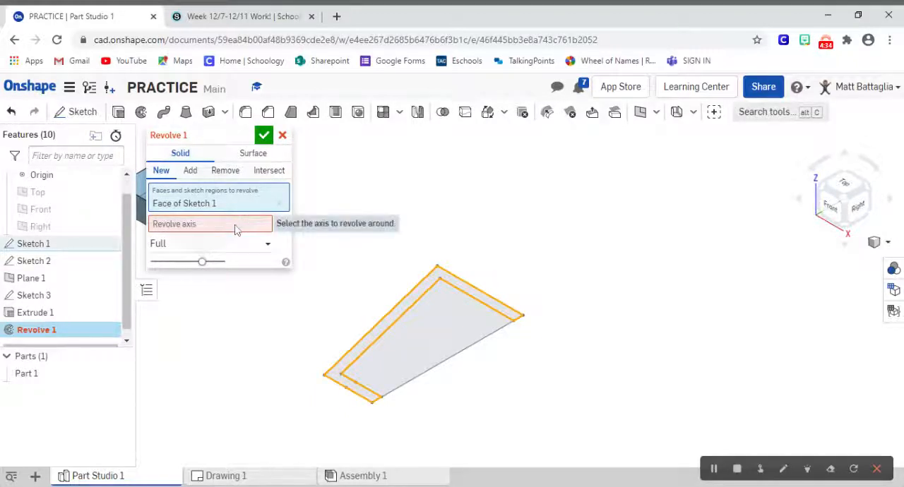
Step: Revolve only the thin border region fully around the long straight edge of the tapered profile
left_click(417, 381)
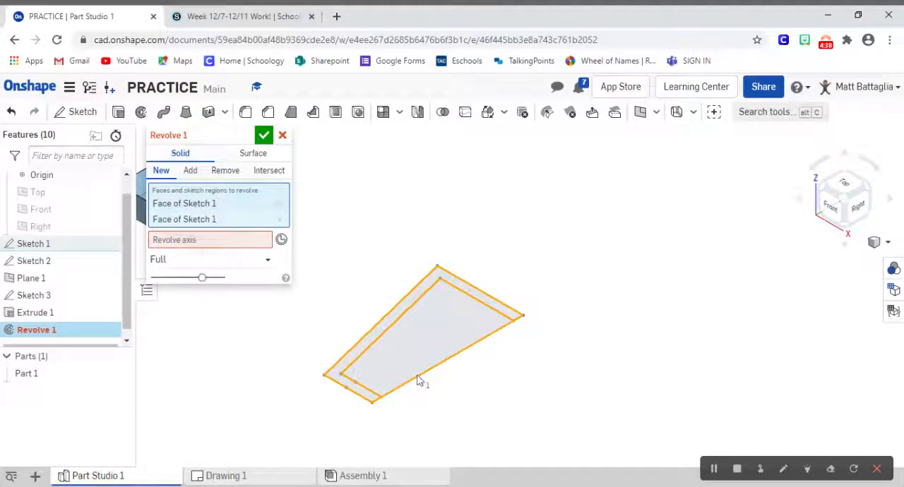
left_click(280, 219)
left_click(205, 223)
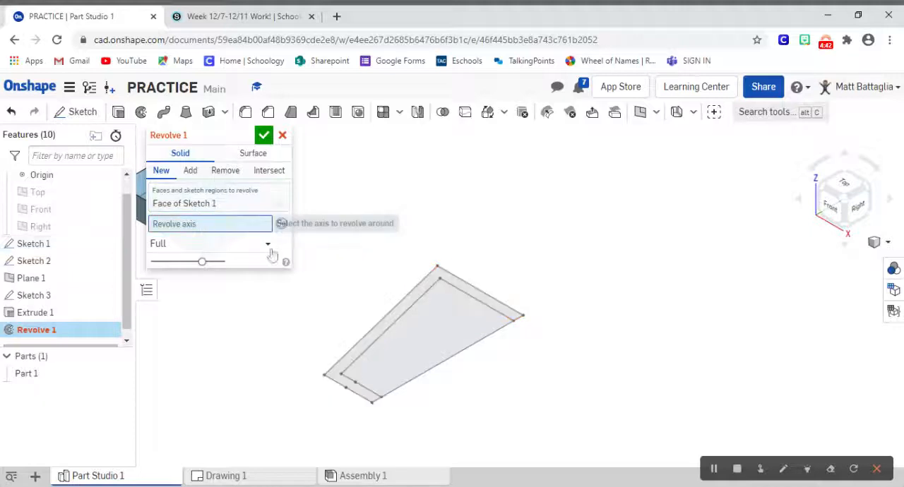
left_click(432, 370)
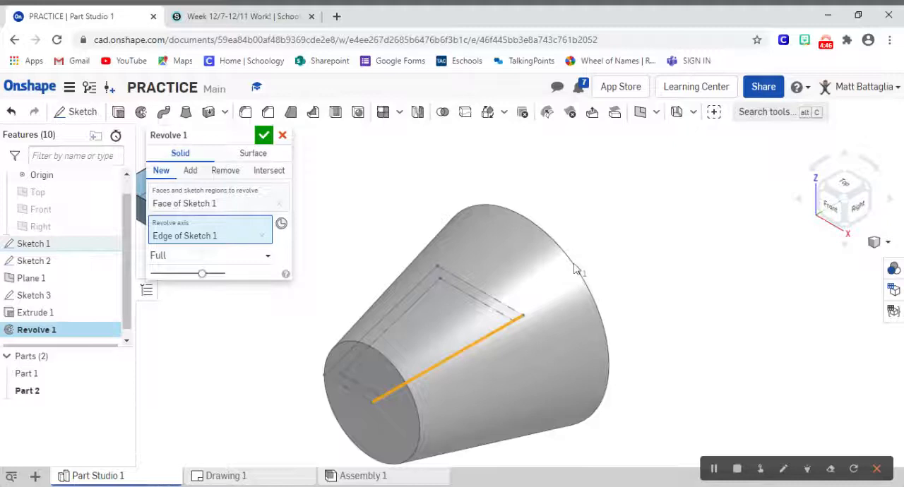
right_click_drag(669, 238, 639, 240)
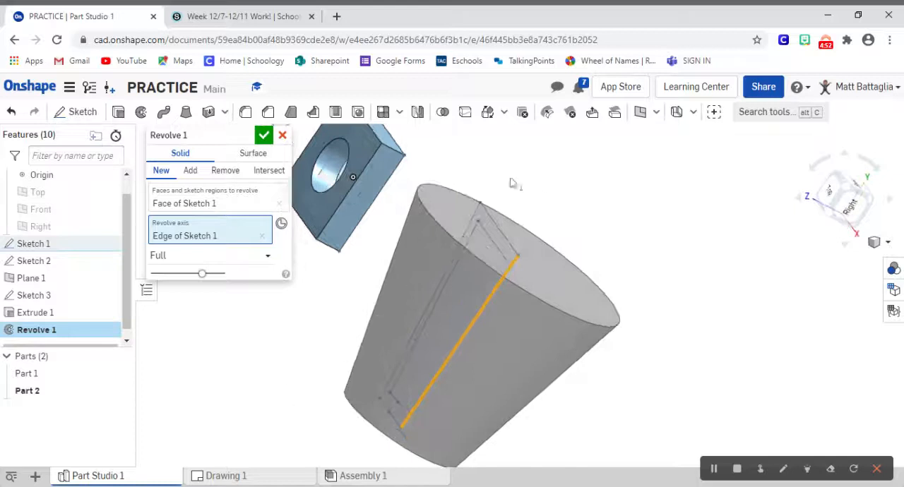
right_click_drag(545, 194, 583, 196)
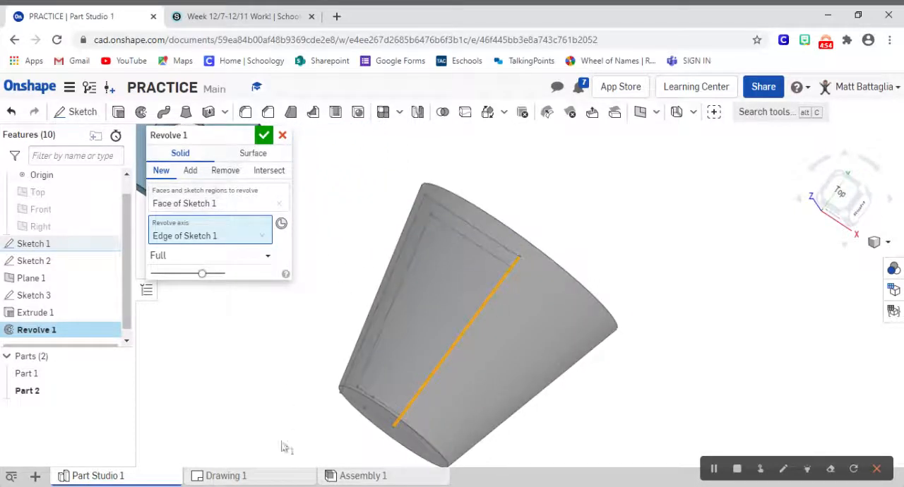
mouse_move(633, 228)
right_mouse_down()
mouse_move(649, 235)
mouse_move(642, 242)
right_mouse_up()
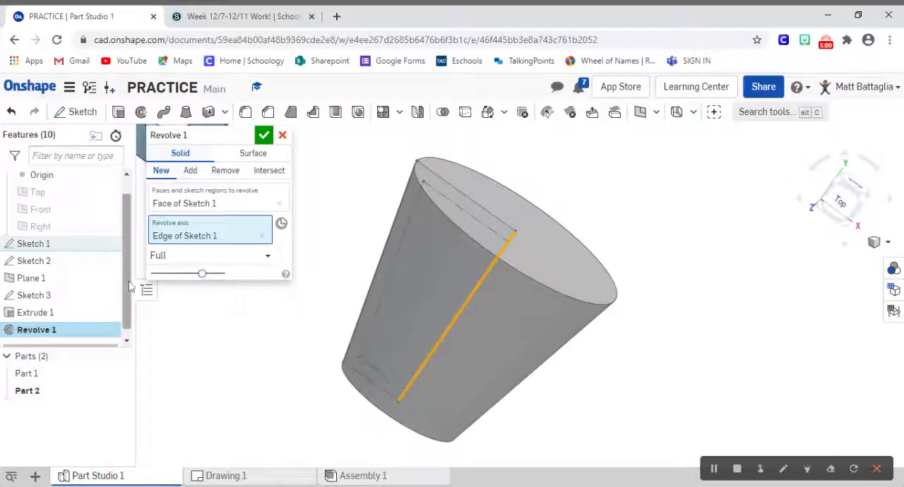
Step: Change the revolve type to One direction, set its angle to 180 deg and accept the feature
left_click(218, 259)
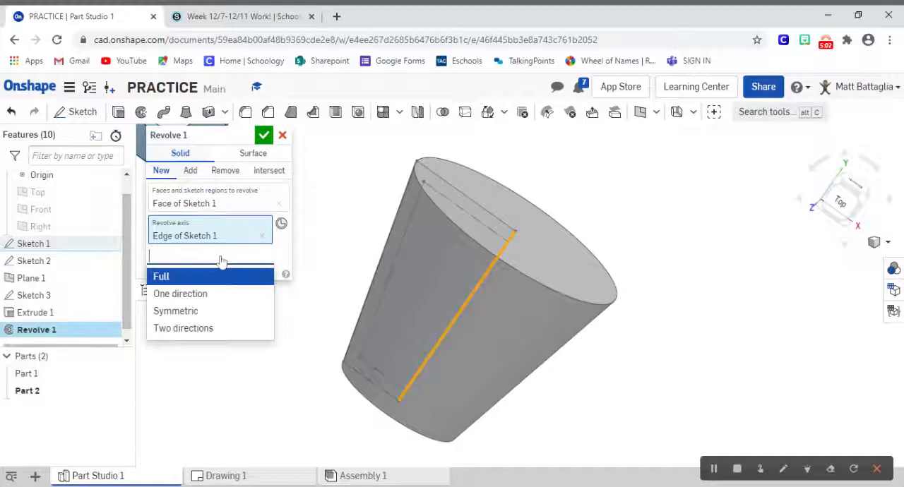
left_click(193, 296)
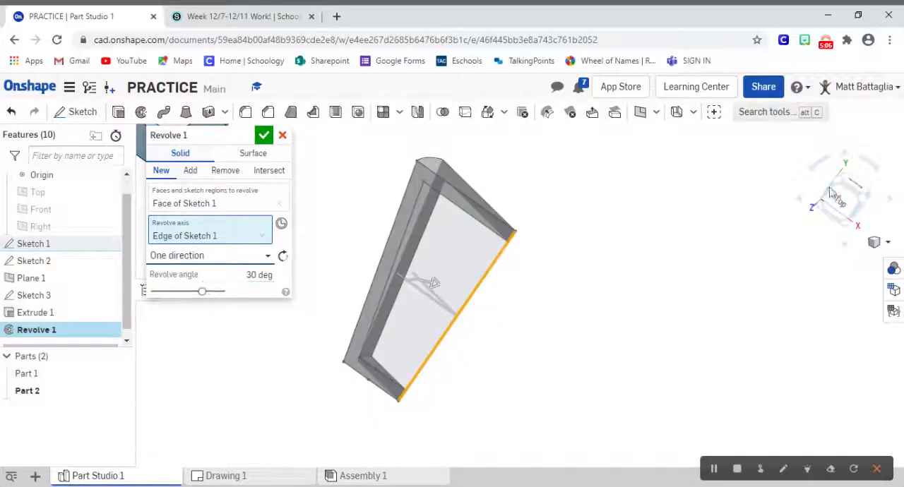
left_click_drag(845, 191, 876, 209)
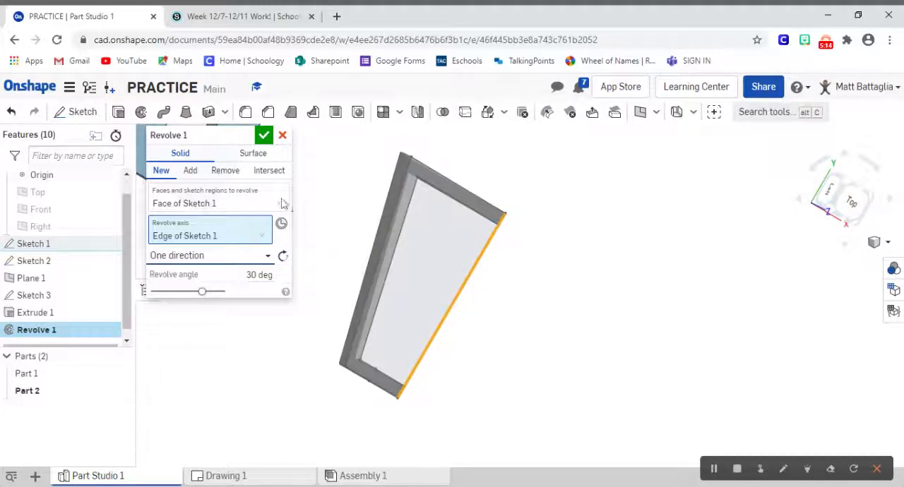
left_click(259, 275)
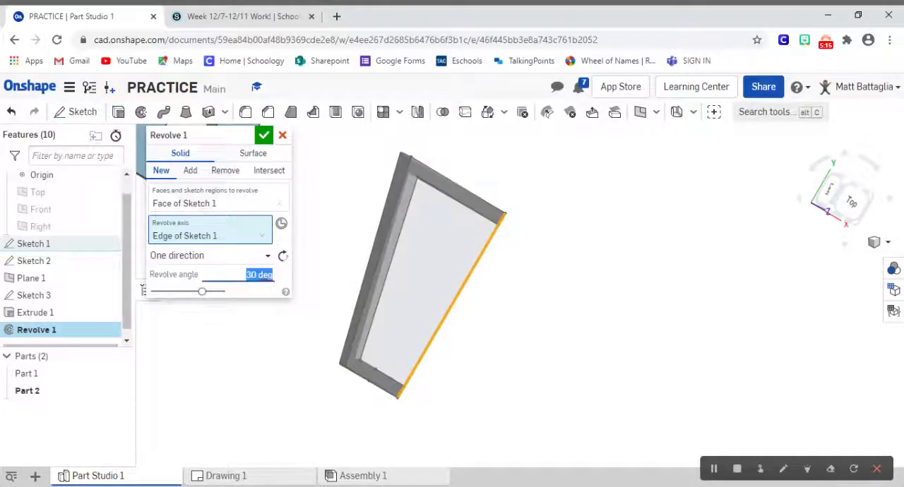
type("180")
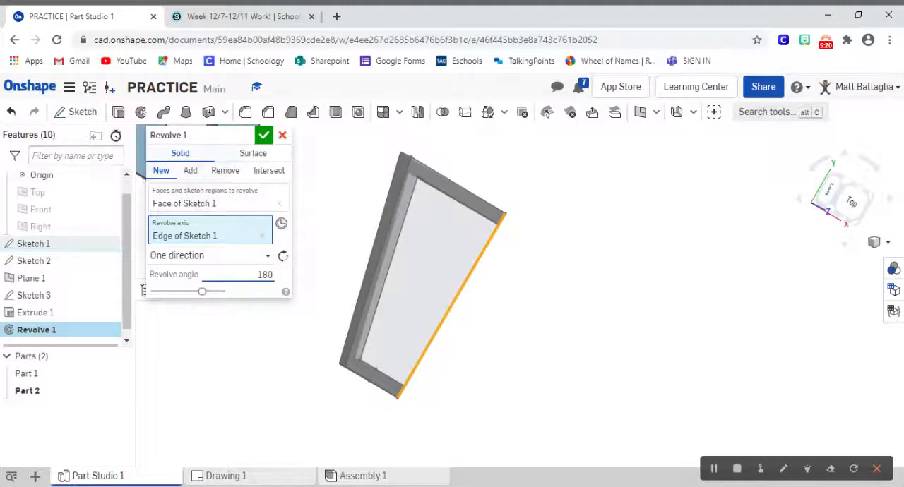
key("Return")
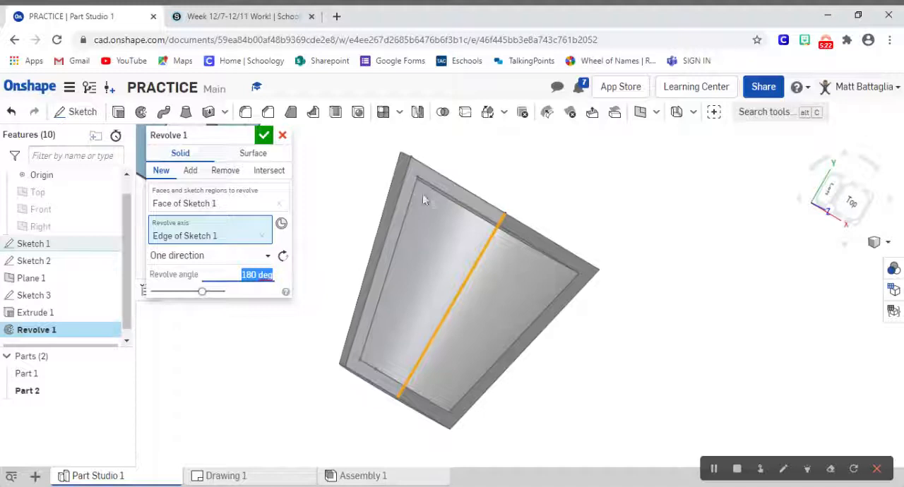
left_click(264, 135)
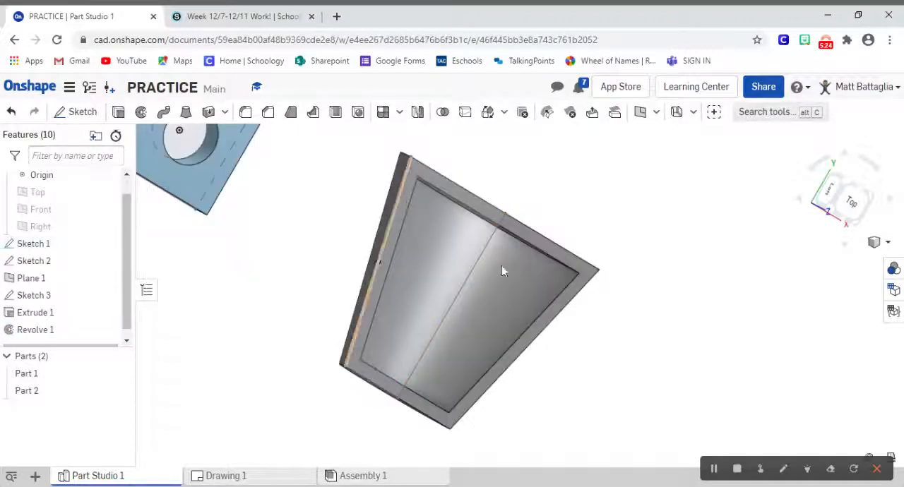
right_click_drag(650, 219, 633, 162)
right_click(676, 238)
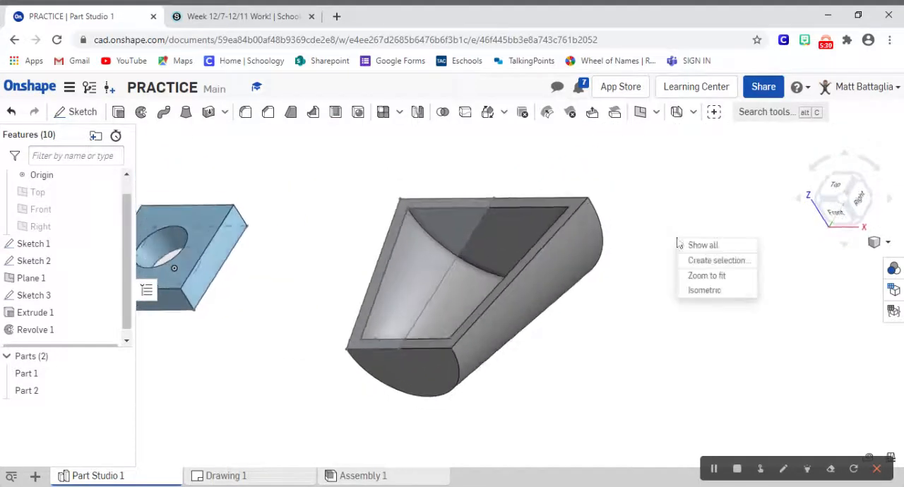
left_click(700, 295)
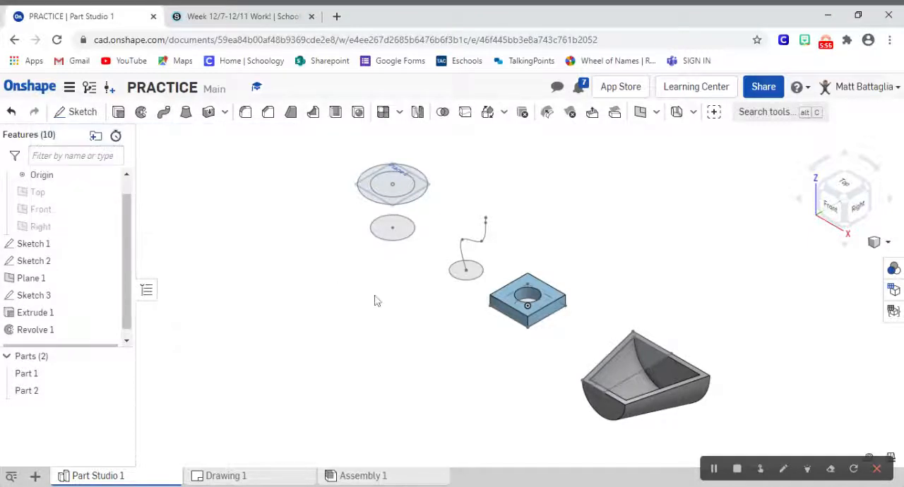
Step: Highlight Sketch 1 and examine from above which of the remaining profiles belong to it
scroll(376, 295, "up", 7)
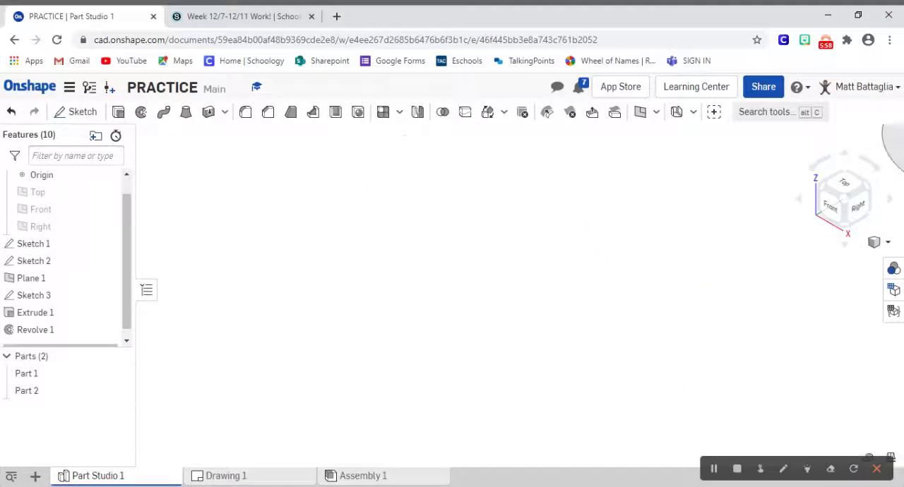
scroll(374, 295, "down", 7)
scroll(393, 293, "up", 6)
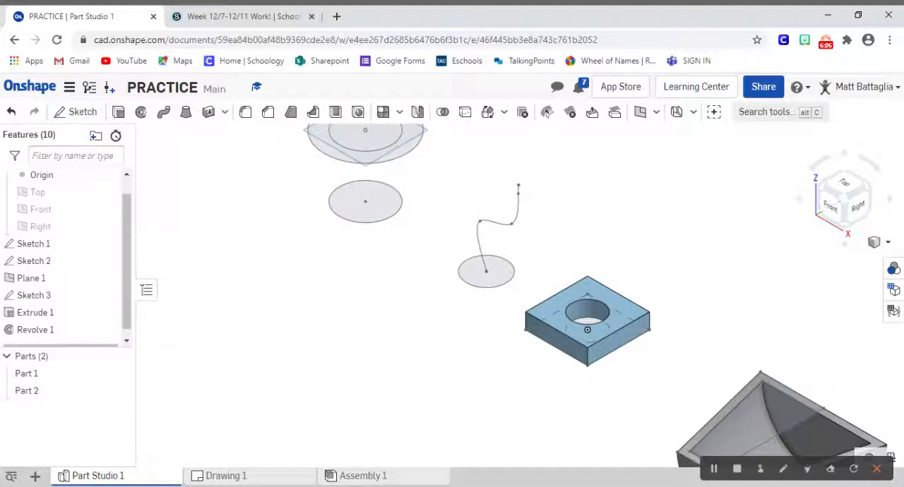
left_click(64, 247)
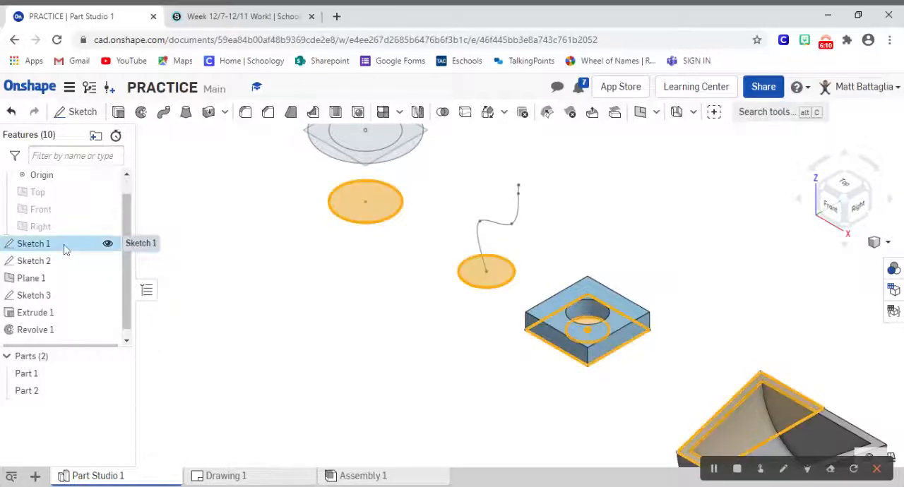
left_click(850, 197)
right_click(699, 259)
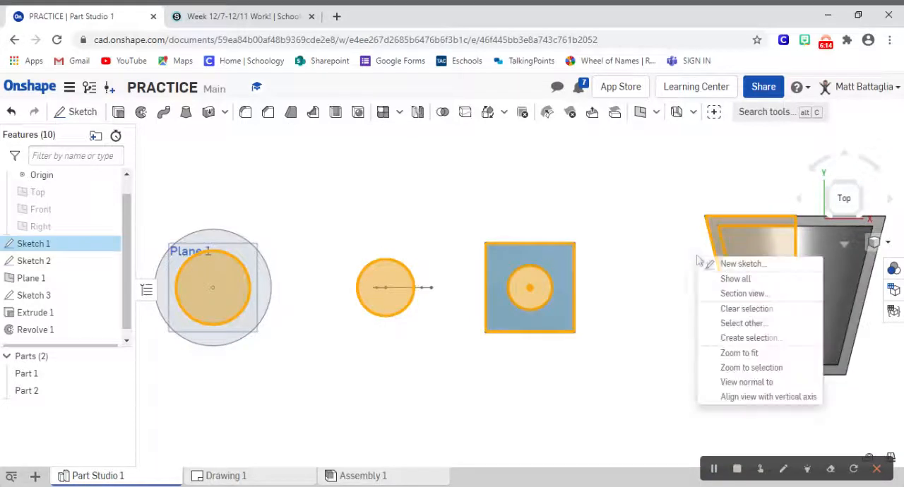
left_click(672, 363)
left_click(672, 363)
right_click(673, 363)
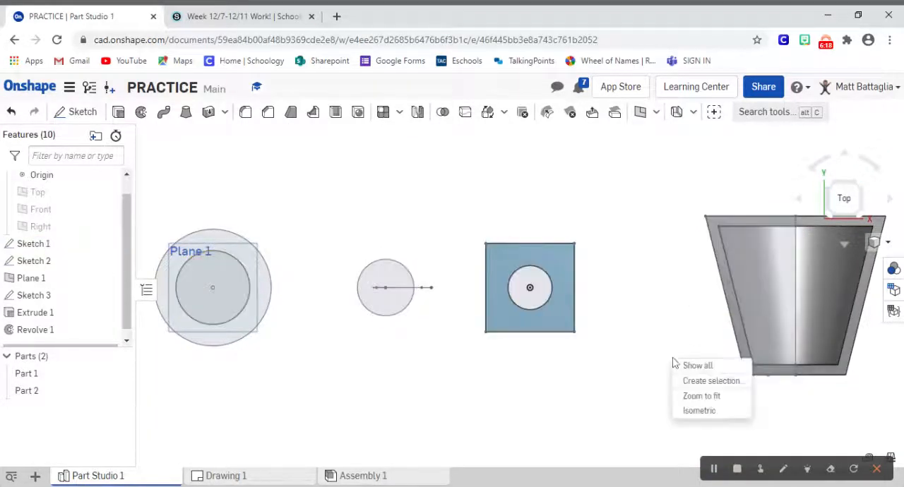
left_click(706, 410)
Step: Sweep the small circle at the base of the S-shaped curve along that Sketch 2 curve as a new solid
scroll(506, 286, "up", 5)
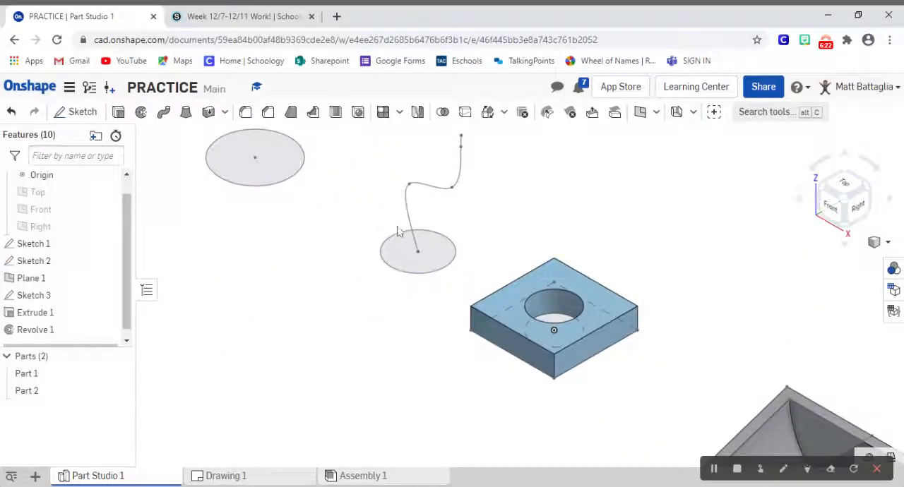
left_click(832, 208)
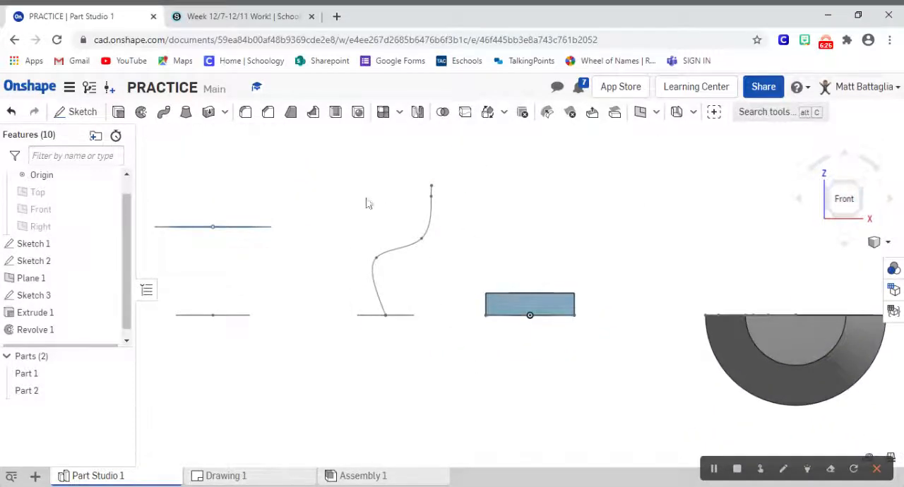
left_click(856, 193)
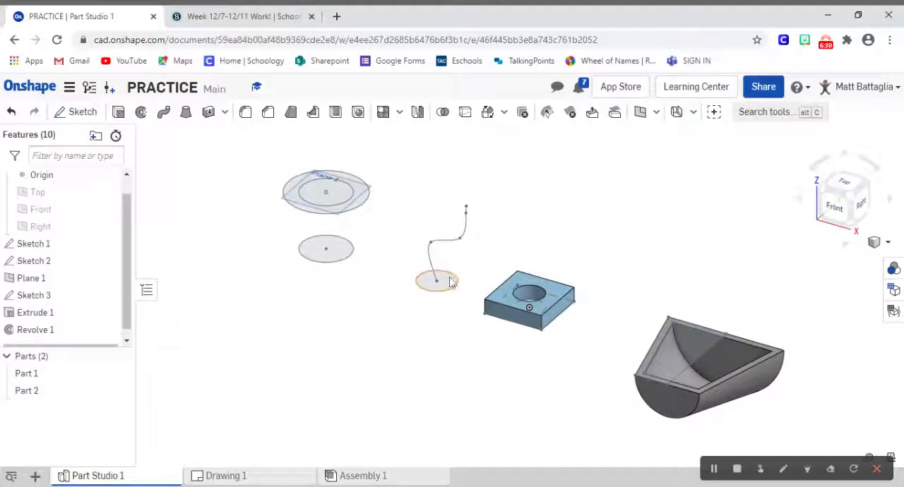
left_click(835, 208)
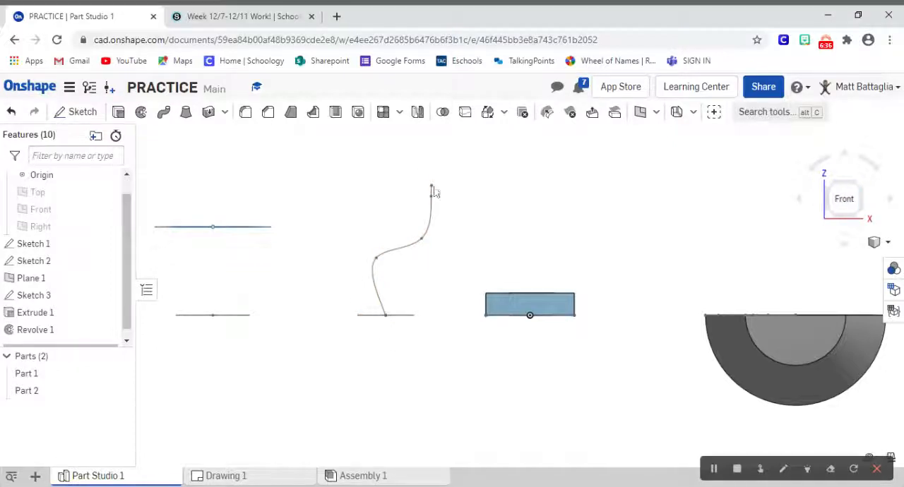
left_click(861, 193)
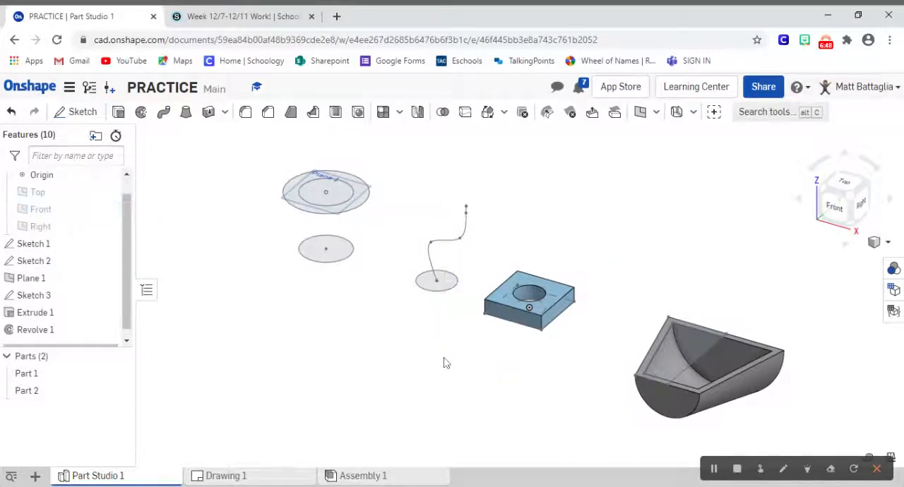
left_click(163, 114)
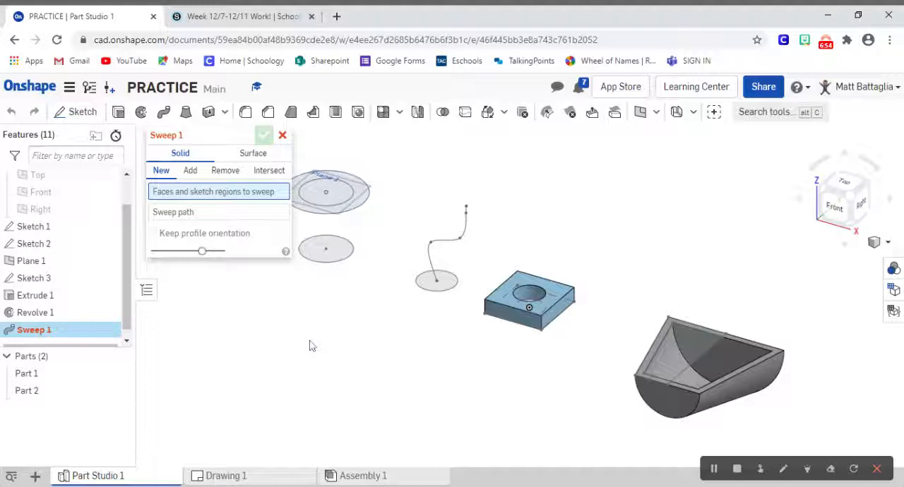
left_click(428, 286)
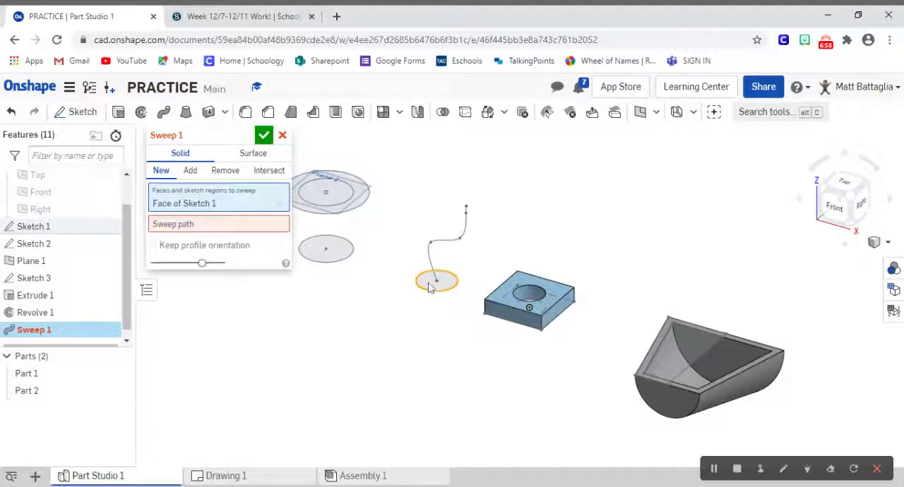
left_click(255, 223)
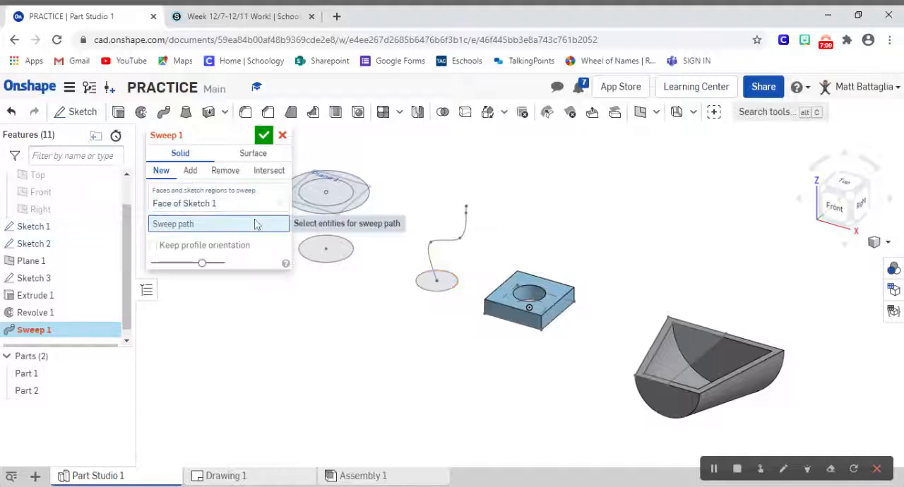
left_click(455, 245)
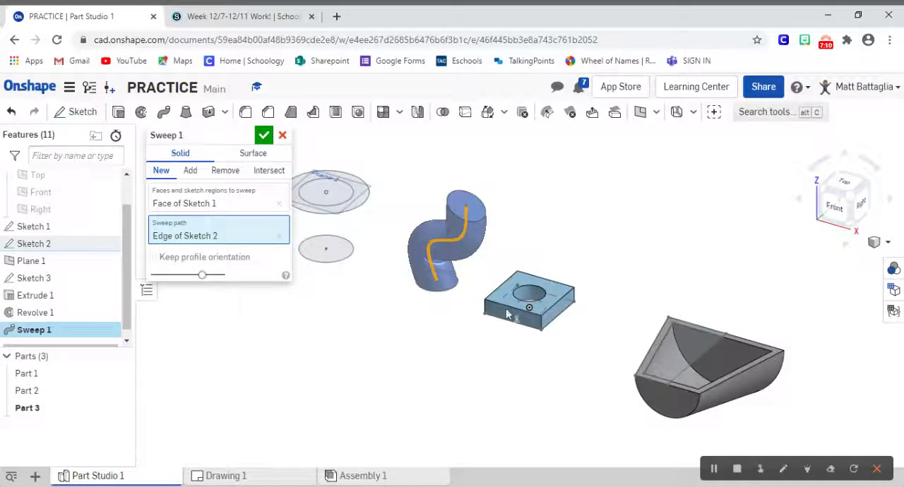
left_click(263, 135)
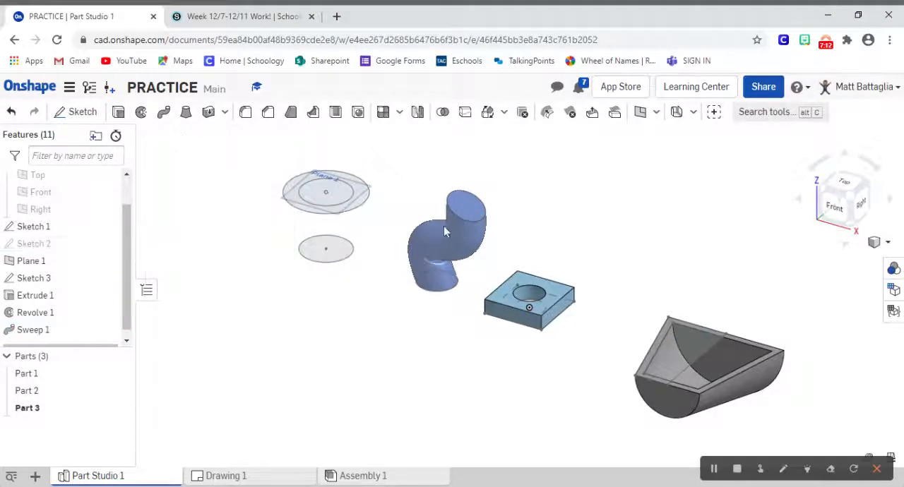
Step: Examine the swept S-shaped solid from several angles and up close, and return to the isometric view
left_click(869, 187)
left_click_drag(870, 186, 834, 175)
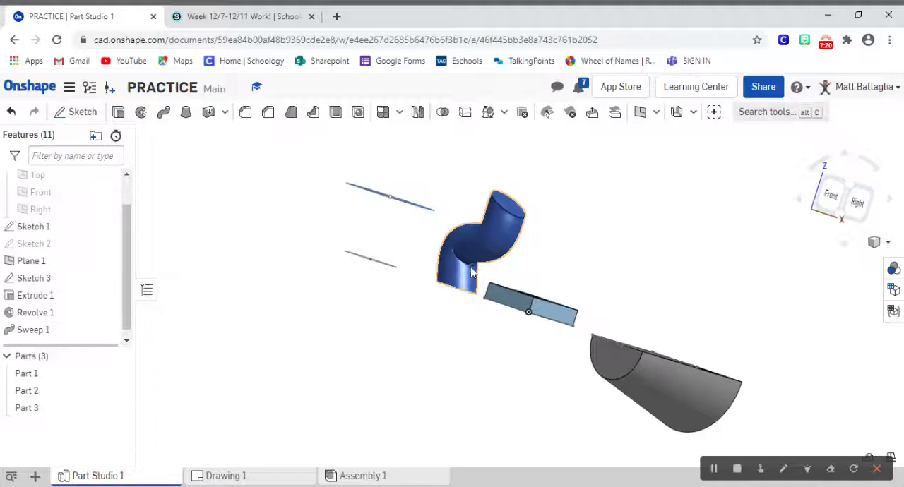
scroll(470, 266, "up", 5)
scroll(473, 268, "down", 5)
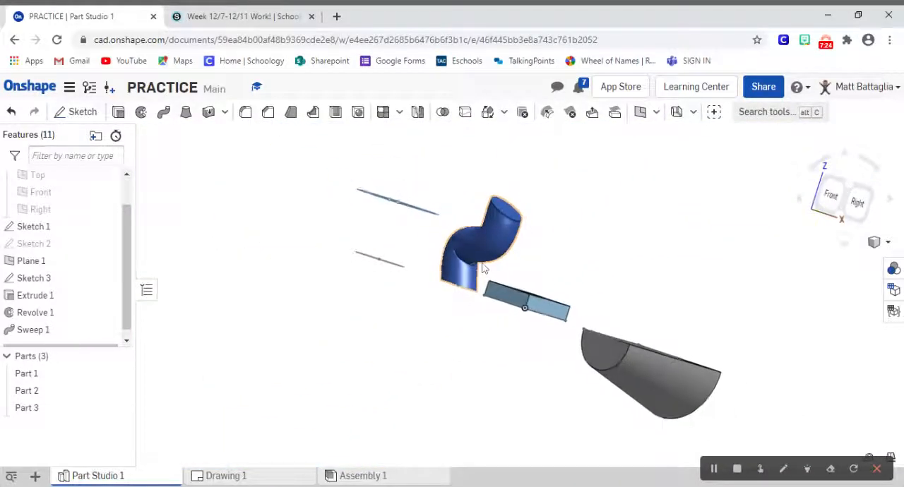
scroll(482, 267, "up", 5)
left_click_drag(831, 201, 902, 265)
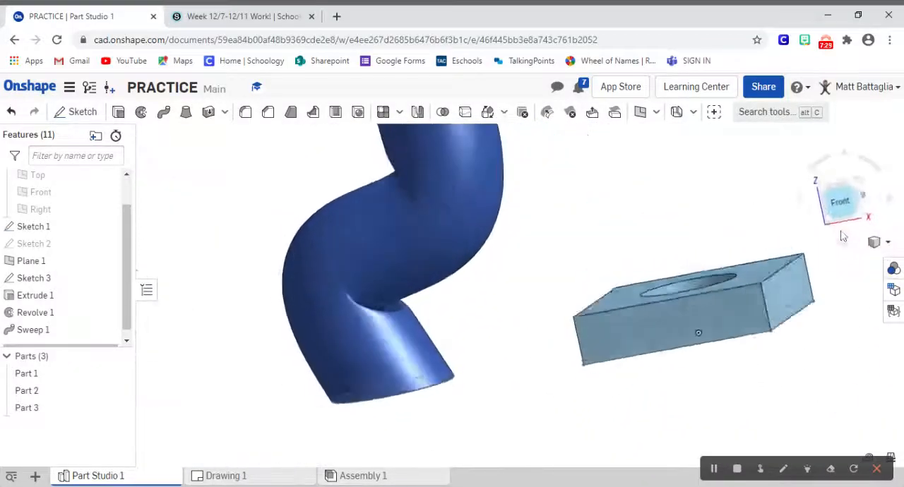
left_click_drag(837, 204, 835, 223)
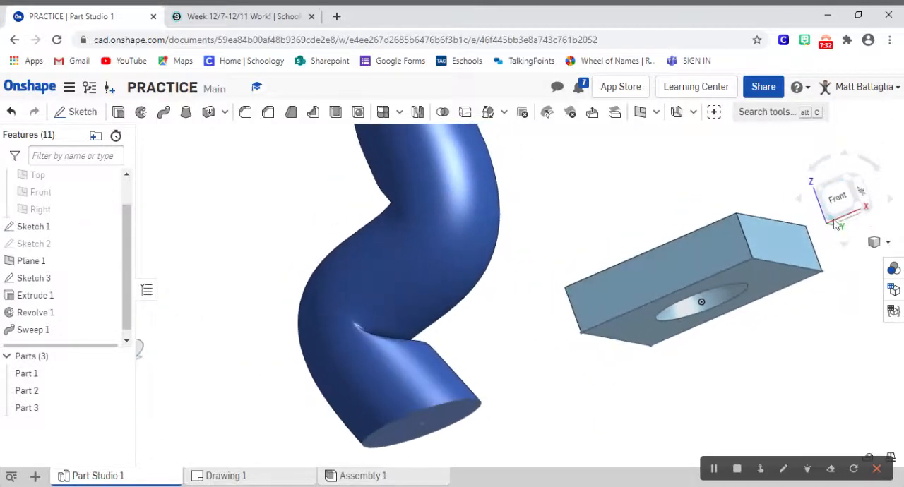
right_click(811, 327)
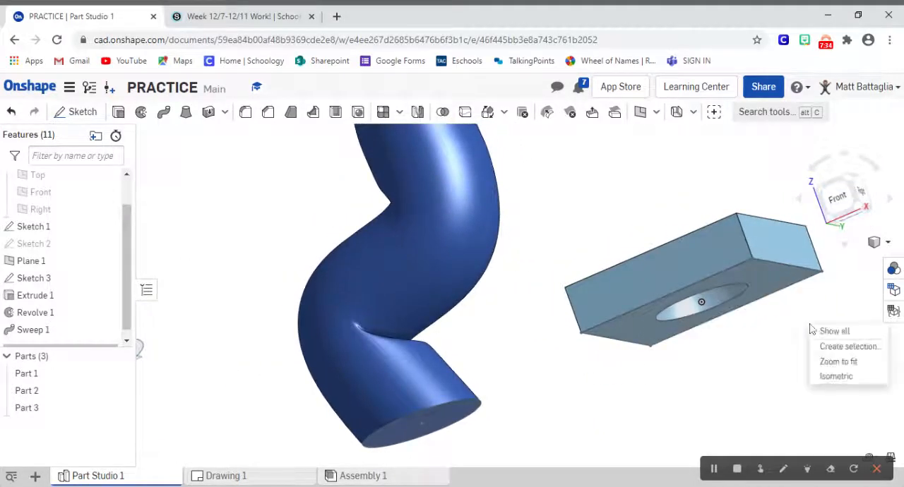
left_click(836, 377)
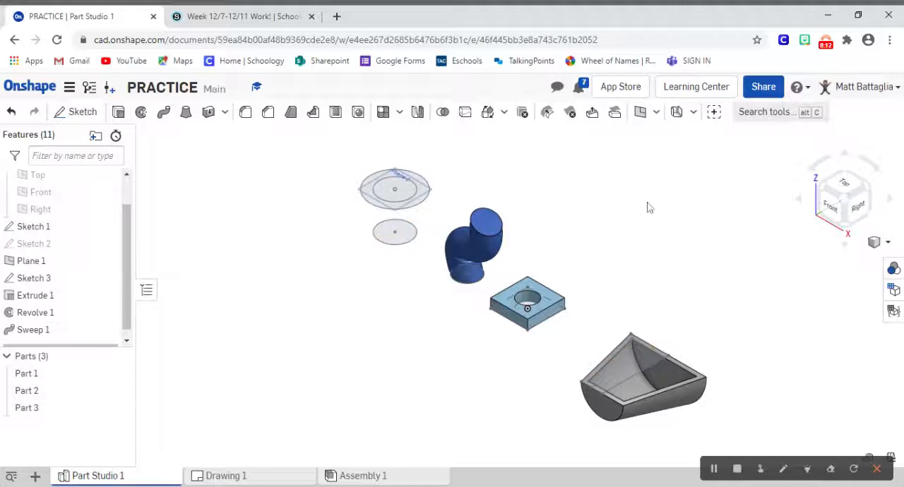
left_click(641, 113)
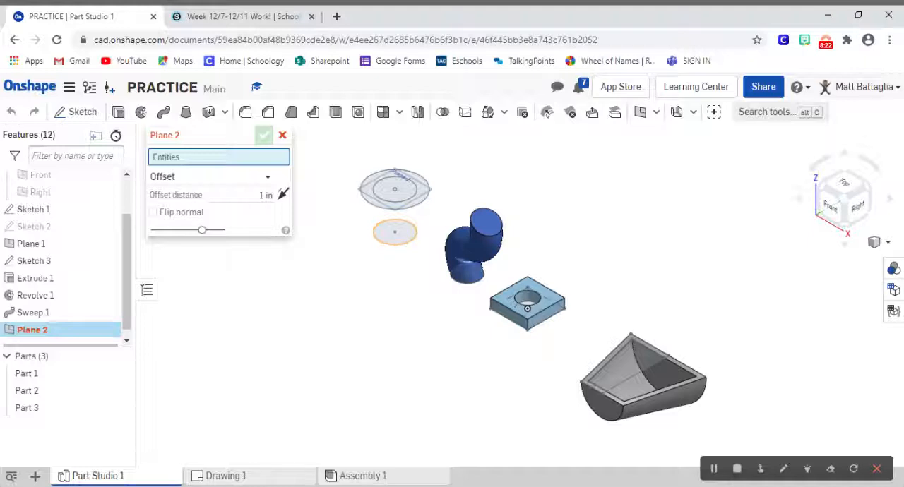
left_click(395, 187)
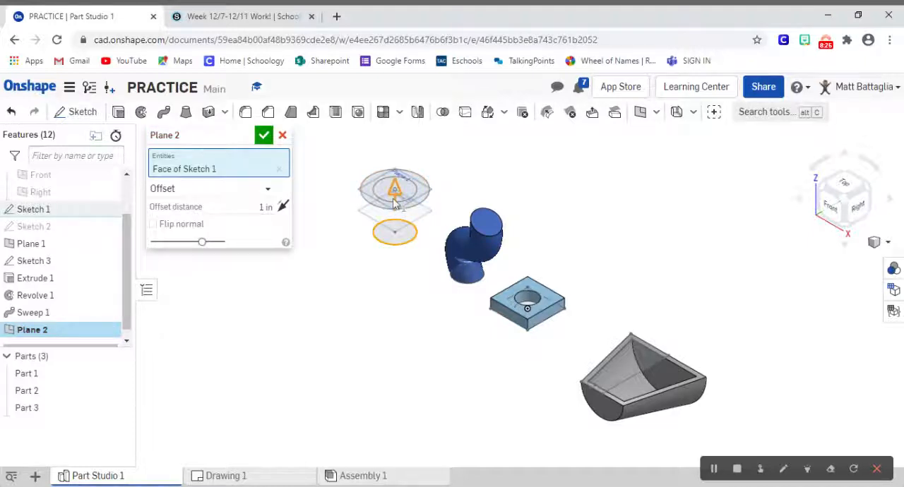
mouse_move(402, 180)
left_mouse_down()
mouse_move(398, 140)
mouse_move(394, 178)
left_mouse_up()
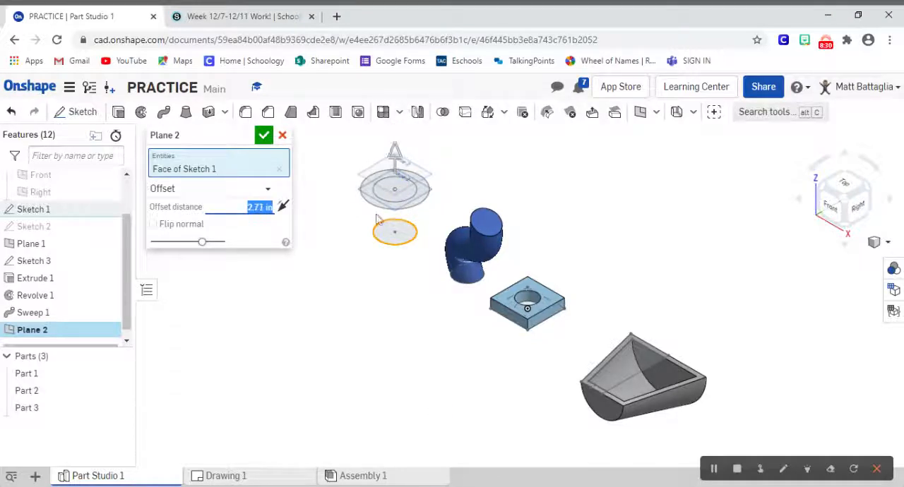
left_click(282, 135)
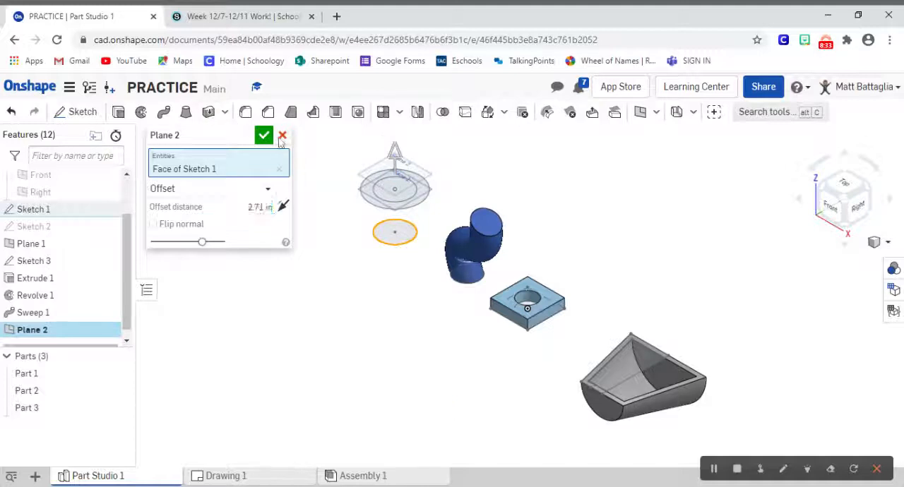
Step: Try to loft the lower Sketch 1 circle to the outer ring of Sketch 3, and delete that loft feature
left_click(853, 207)
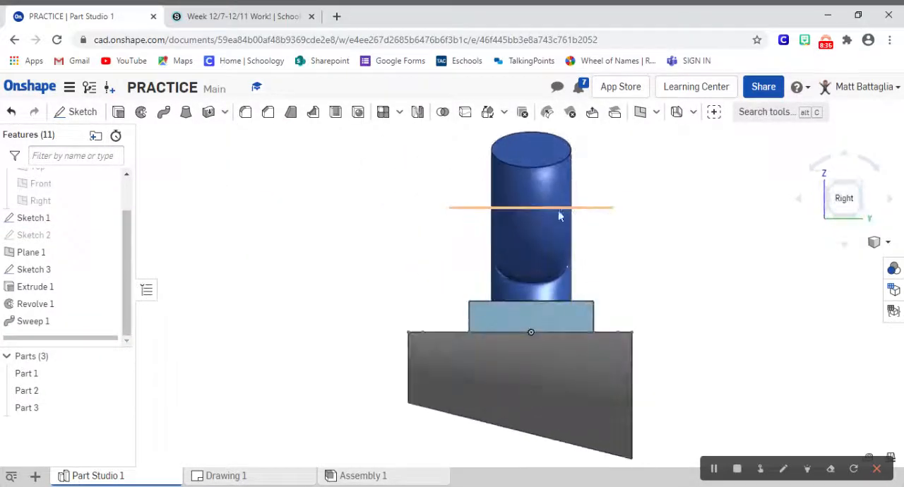
left_click(832, 190)
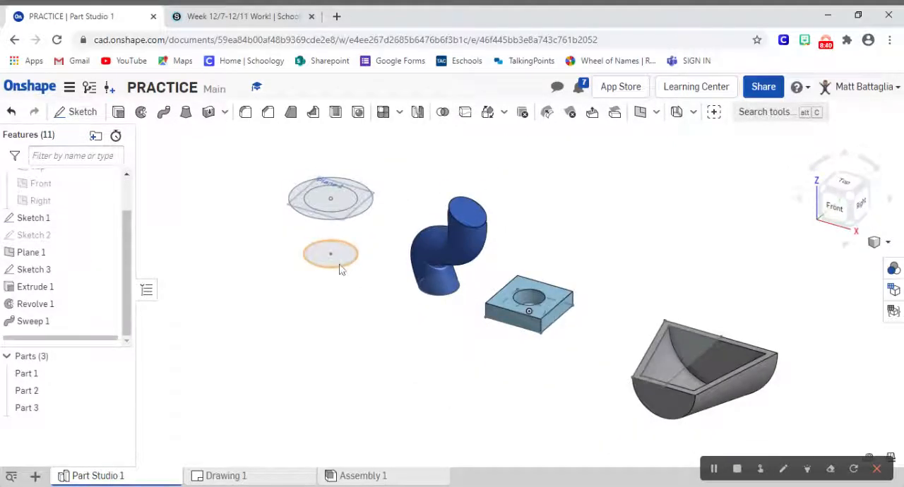
left_click(186, 113)
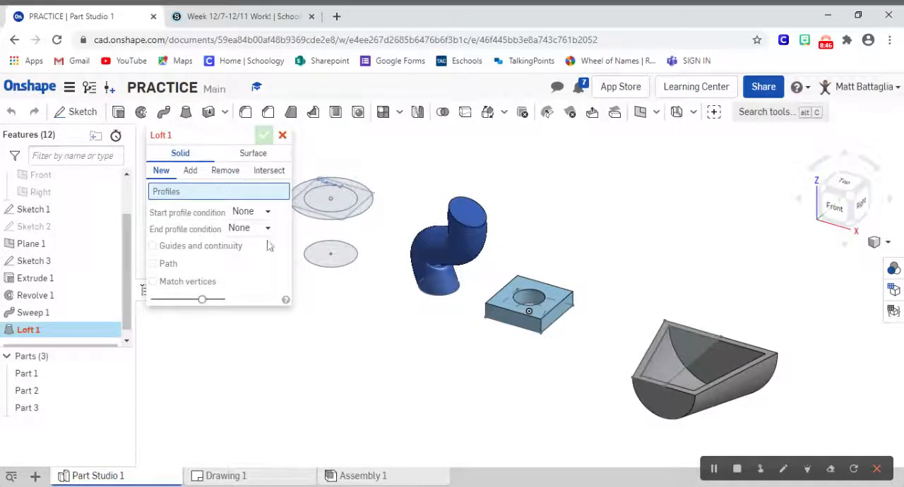
left_click(354, 265)
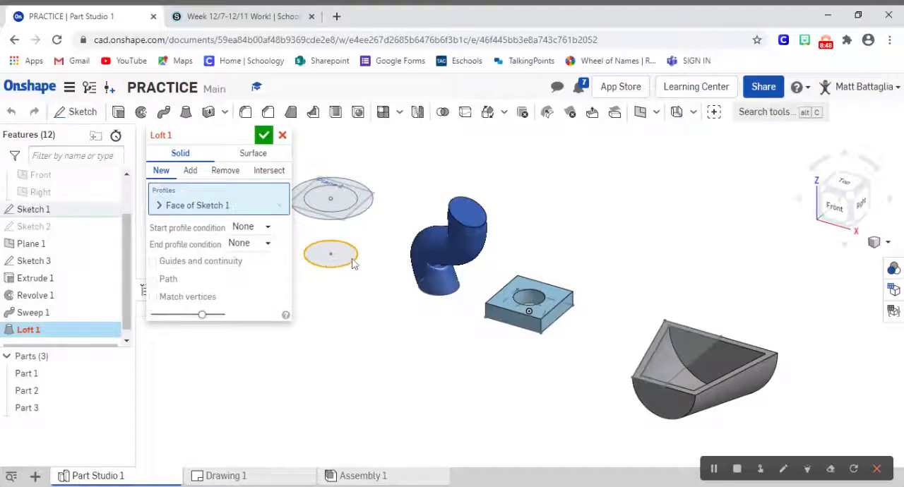
left_click(367, 214)
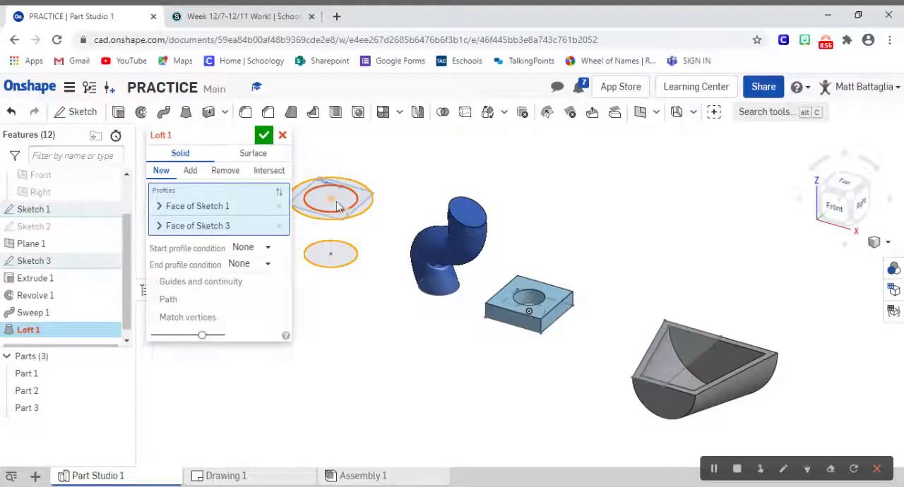
left_click(353, 212)
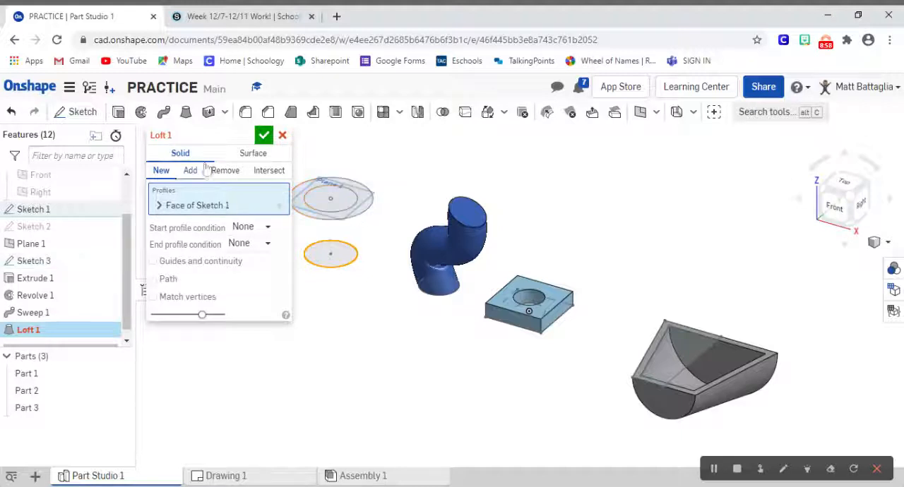
left_click(262, 140)
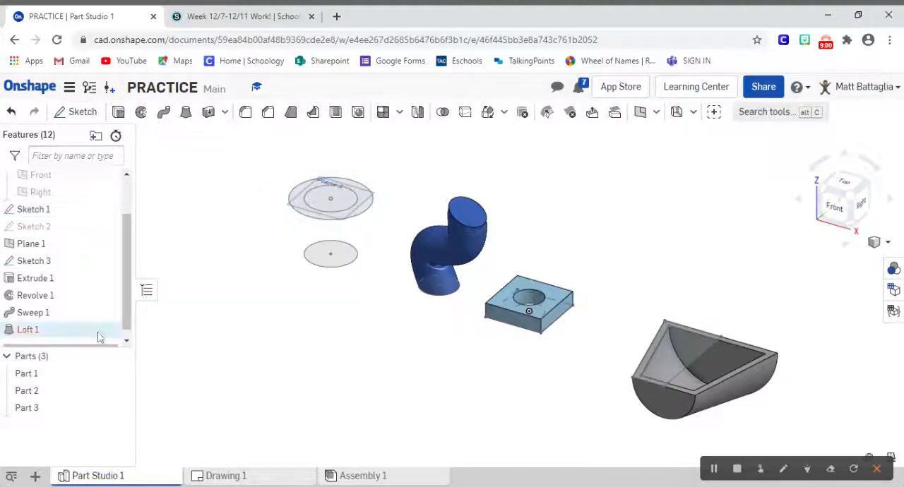
key("Delete")
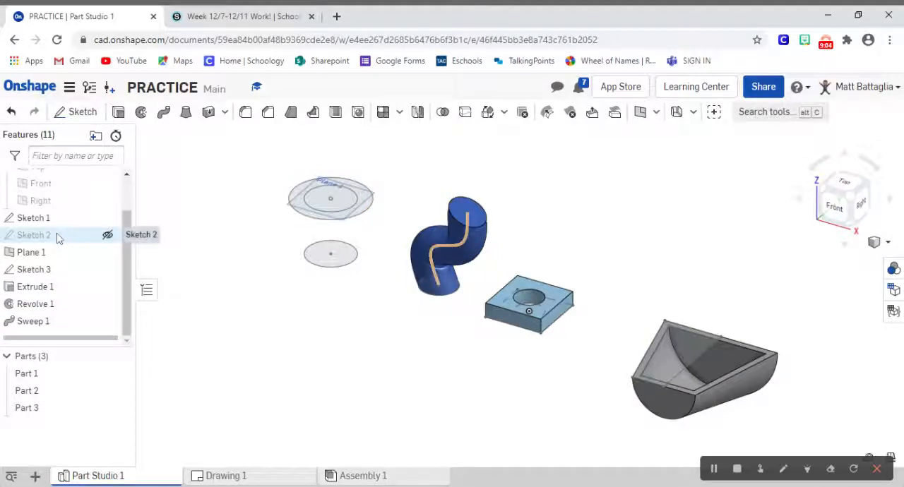
Step: Remove the inner circle from Sketch 3 on Plane 1, keeping only the large outer circle, and accept the sketch
double_click(34, 270)
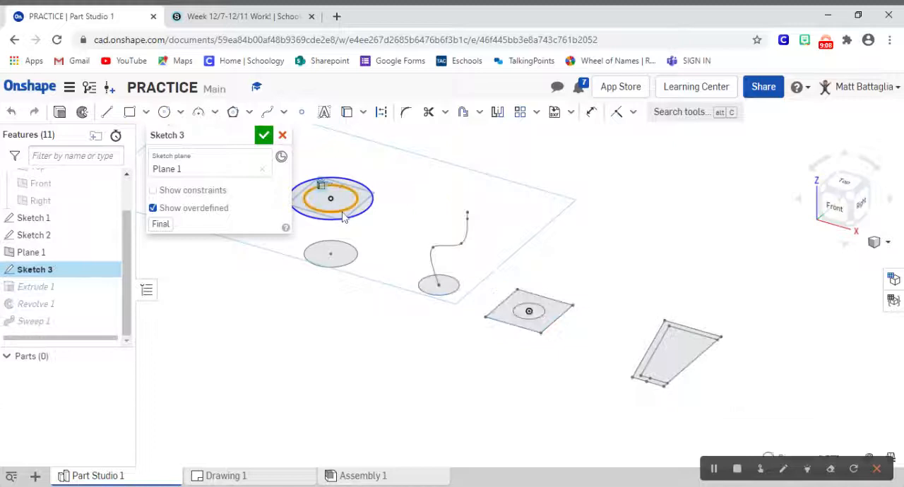
left_click(264, 136)
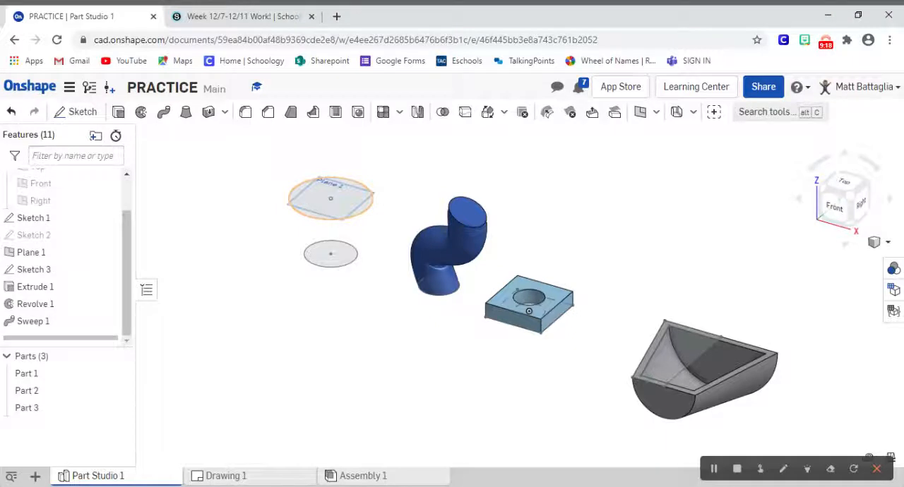
left_click(185, 113)
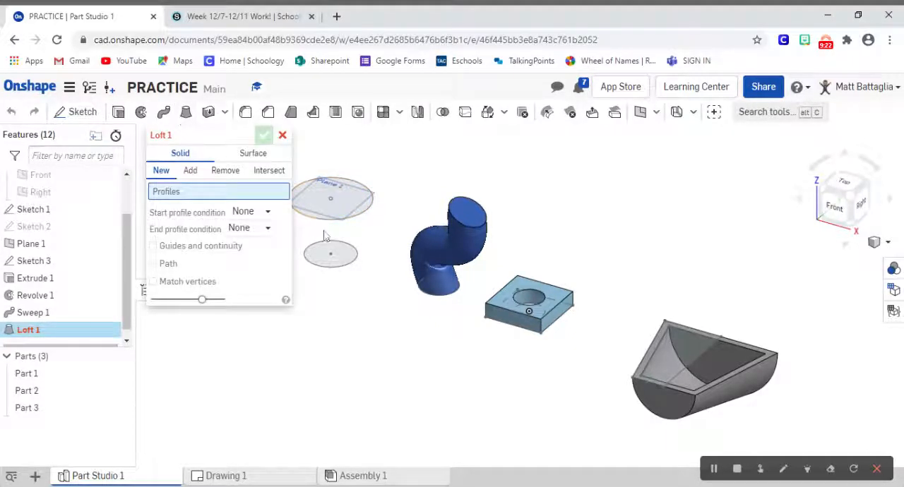
left_click(329, 256)
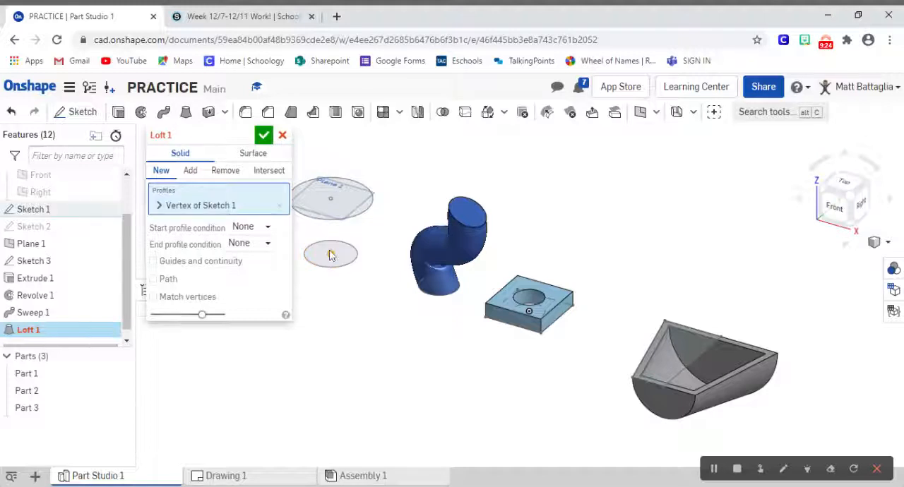
right_click(330, 256)
key("Escape")
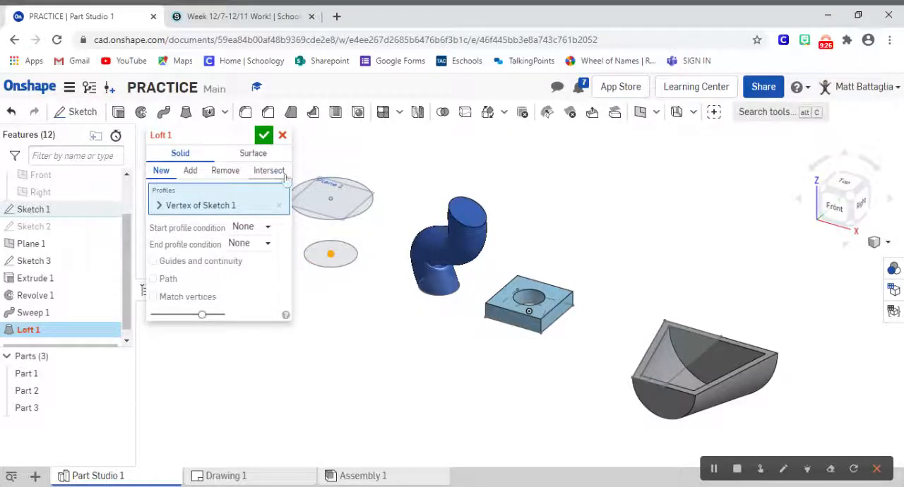
left_click(282, 135)
Step: Loft a new solid from the small lower circle of Sketch 1 to the large circle of Sketch 3 on Plane 1
left_click(186, 112)
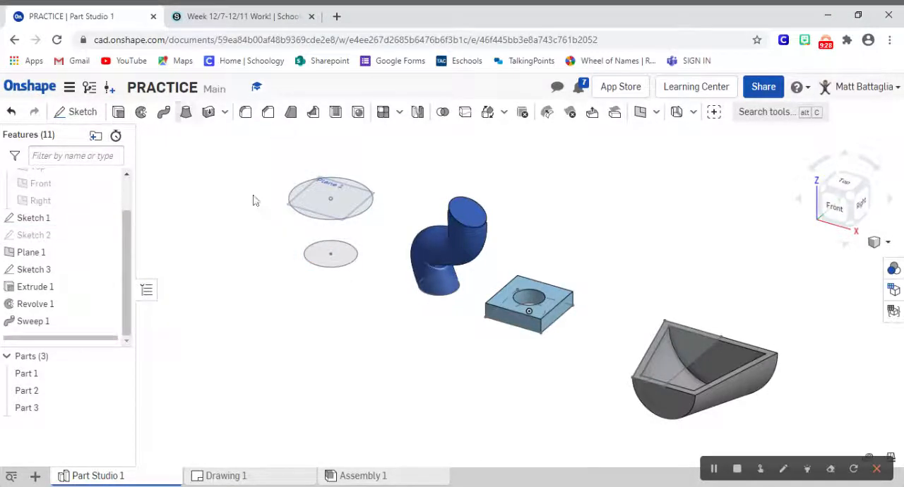
left_click(350, 260)
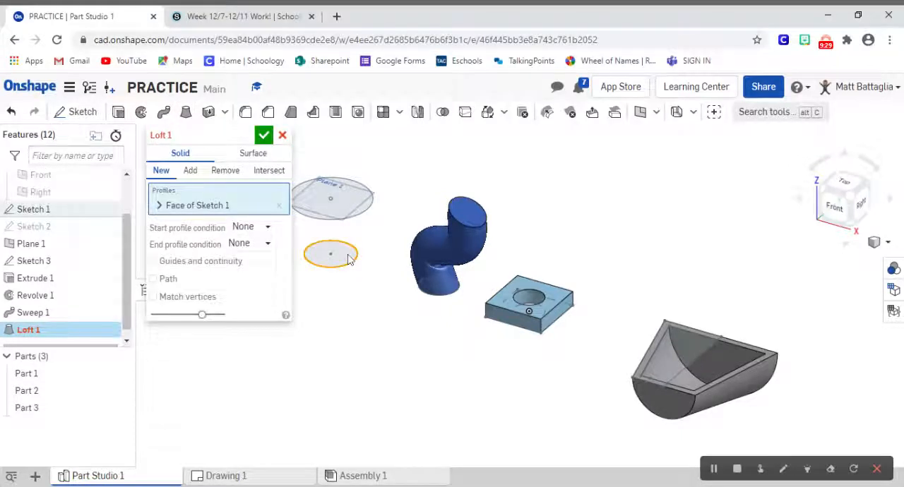
left_click(366, 203)
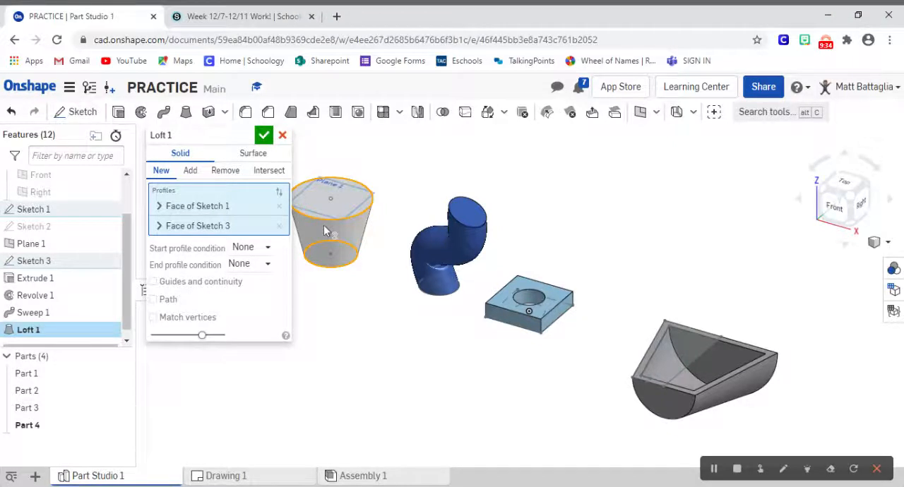
scroll(325, 232, "up", 5)
scroll(325, 229, "down", 8)
scroll(323, 228, "up", 6)
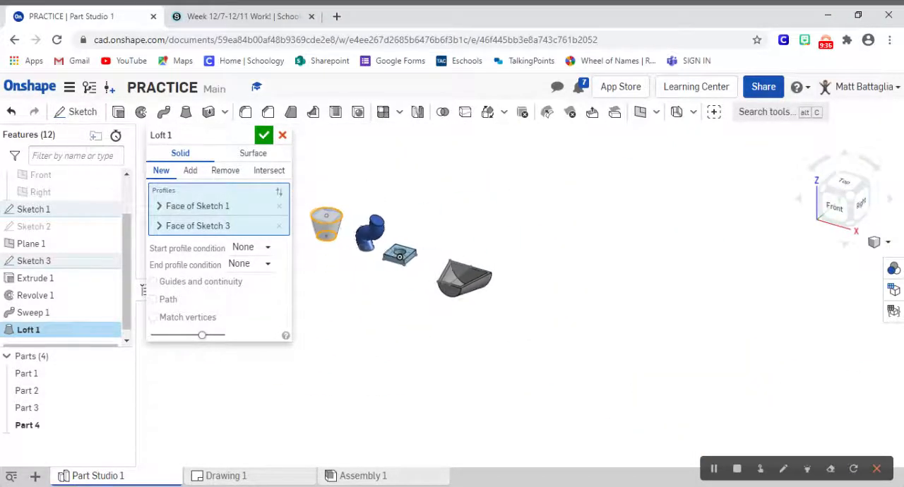
middle_click_drag(324, 224, 427, 284)
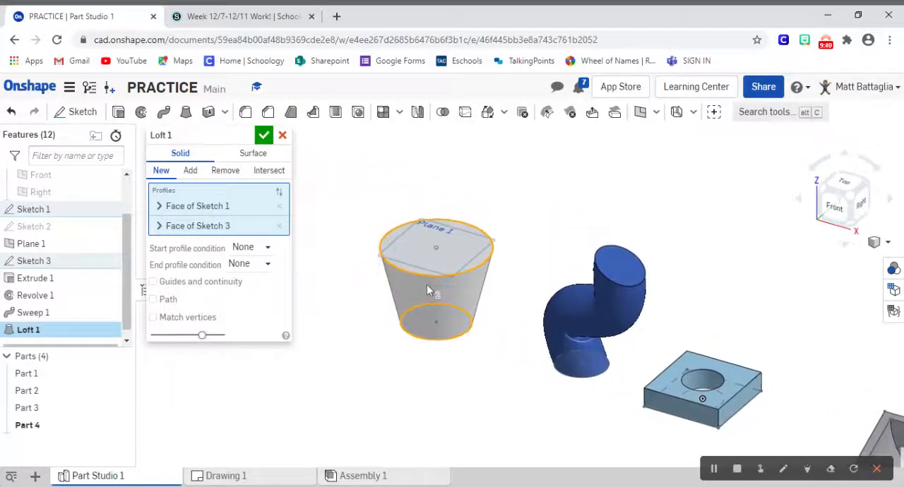
scroll(426, 284, "up", 5)
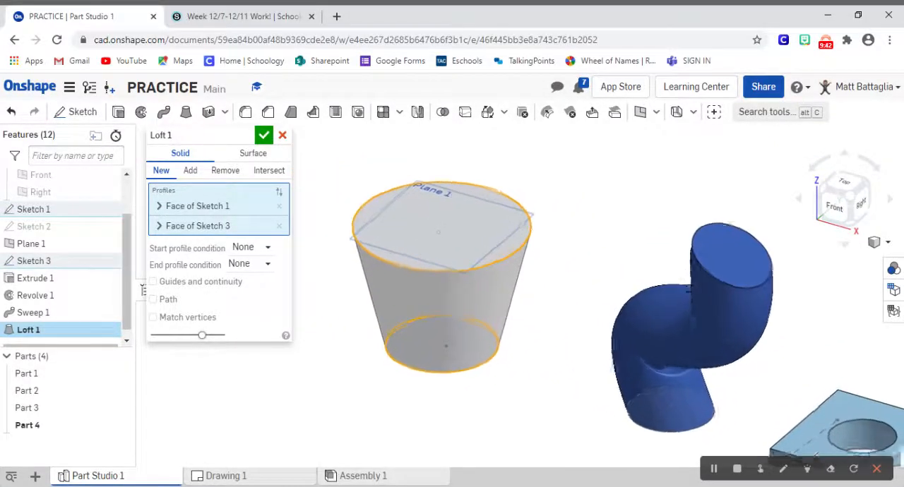
scroll(427, 280, "up", 2)
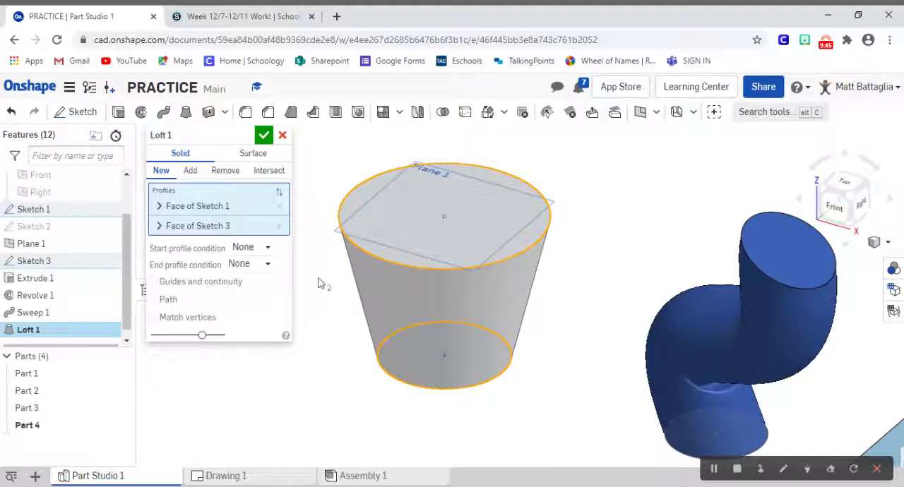
left_click(263, 134)
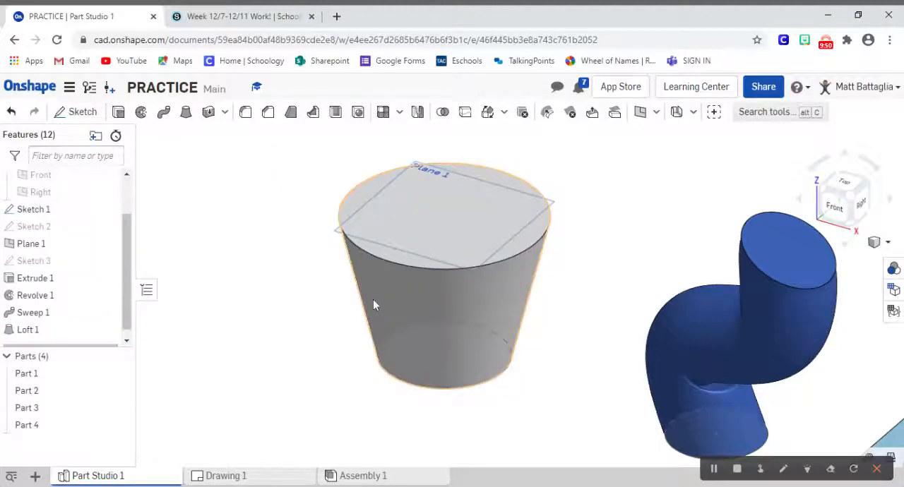
Step: Thicken the upper face of the square block with the hole by 1 in, added to the block
scroll(519, 340, "up", 3)
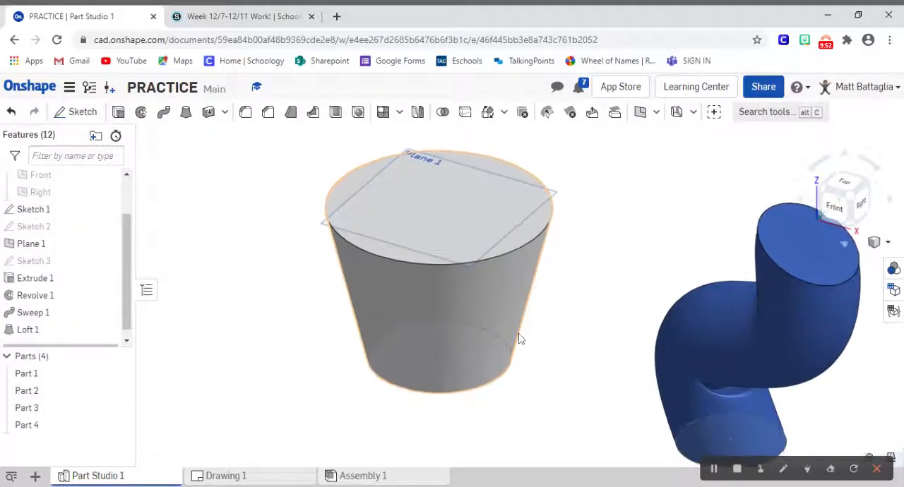
scroll(519, 340, "up", 3)
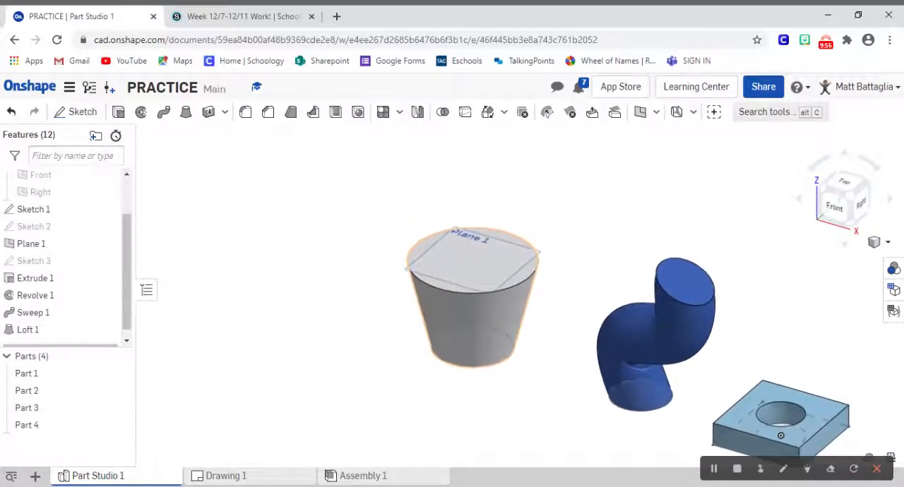
middle_click_drag(519, 340, 256, 243)
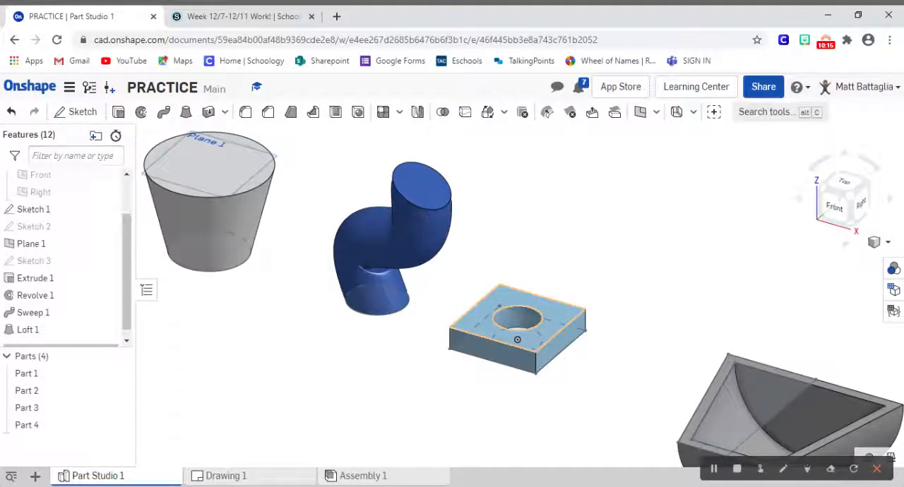
left_click(209, 113)
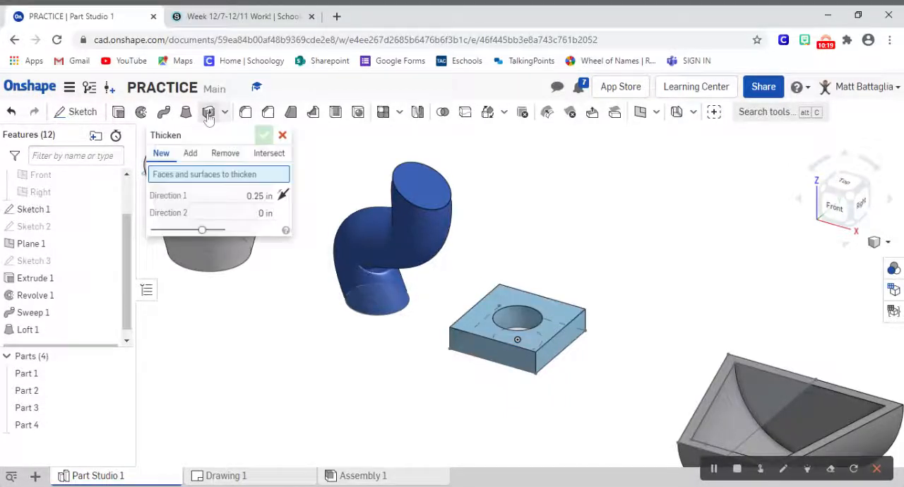
left_click(512, 305)
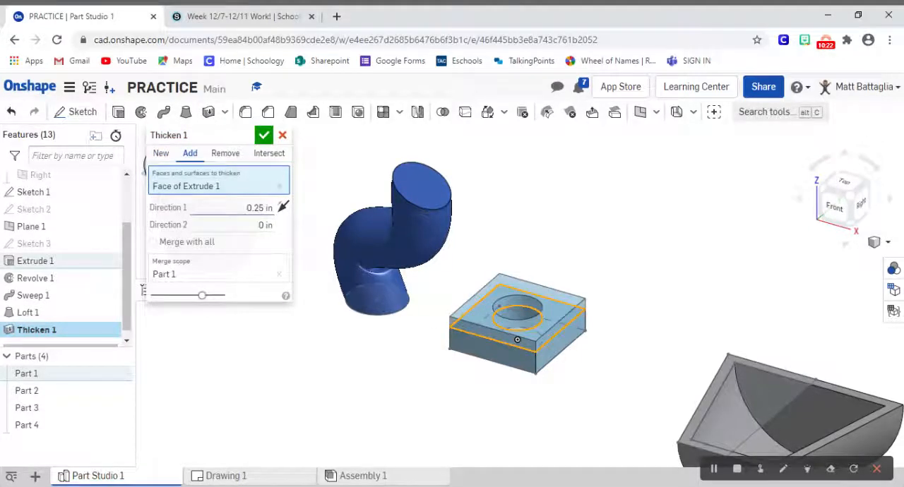
left_click(260, 208)
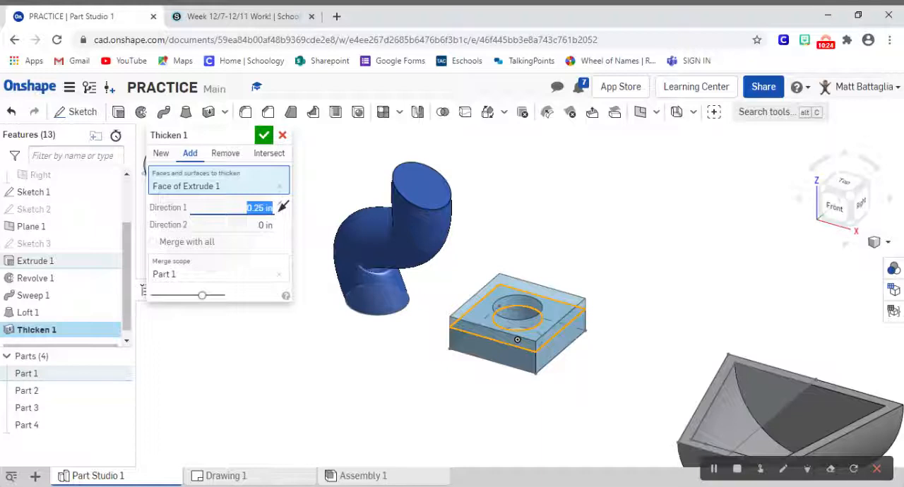
type("1")
key("Return")
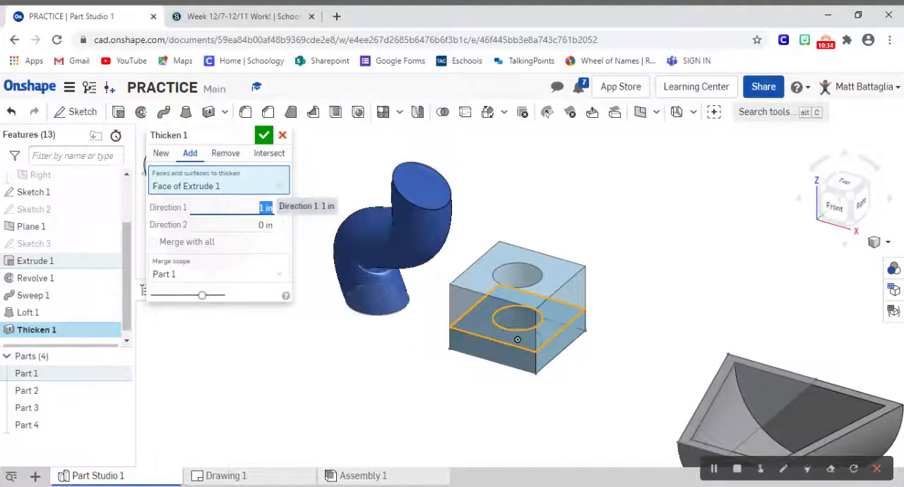
Step: Set the block's thickening to 0.25 in, try it as Remove, switch back to Add and accept the feature
key("BackSpace")
type(".25")
key("Return")
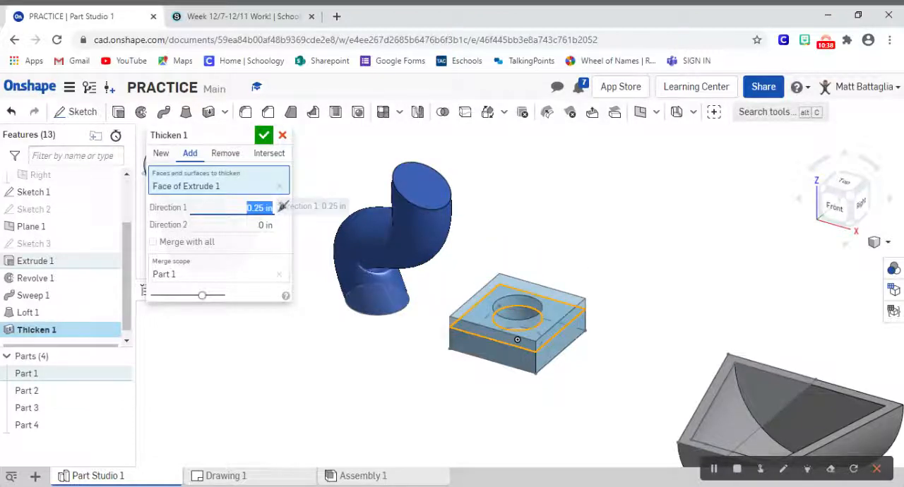
left_click(225, 153)
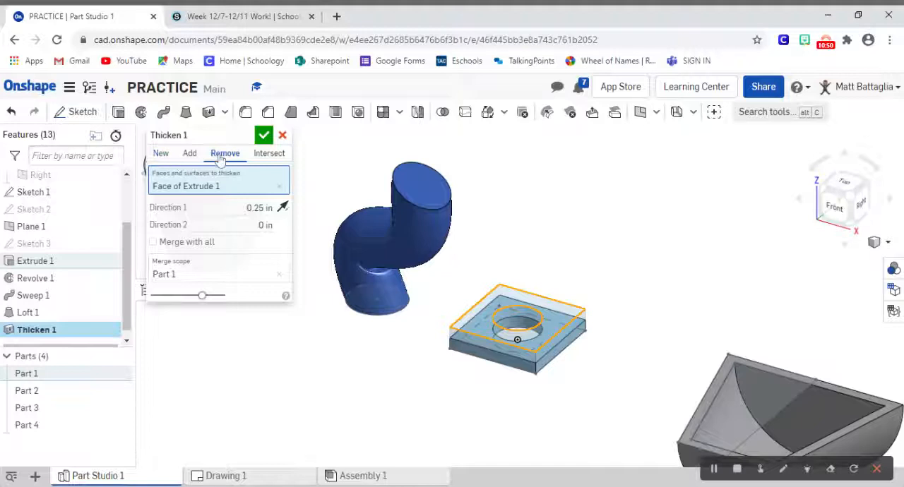
left_click(188, 153)
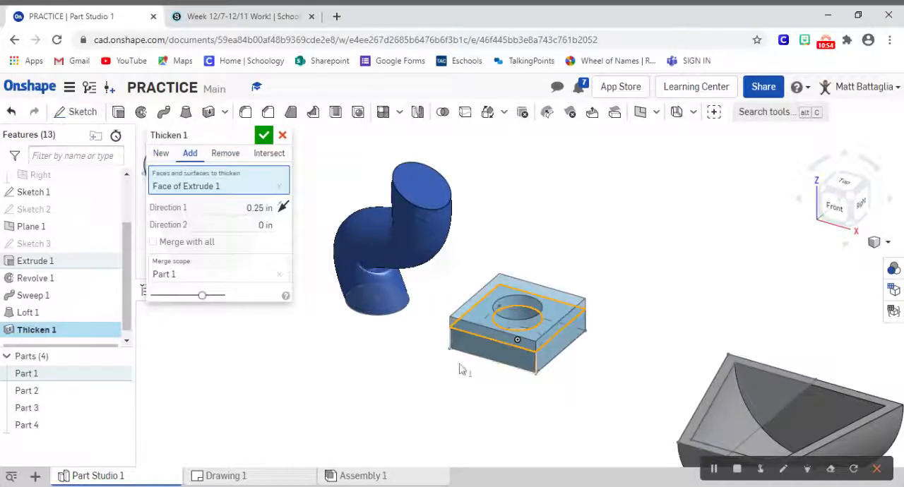
left_click(263, 135)
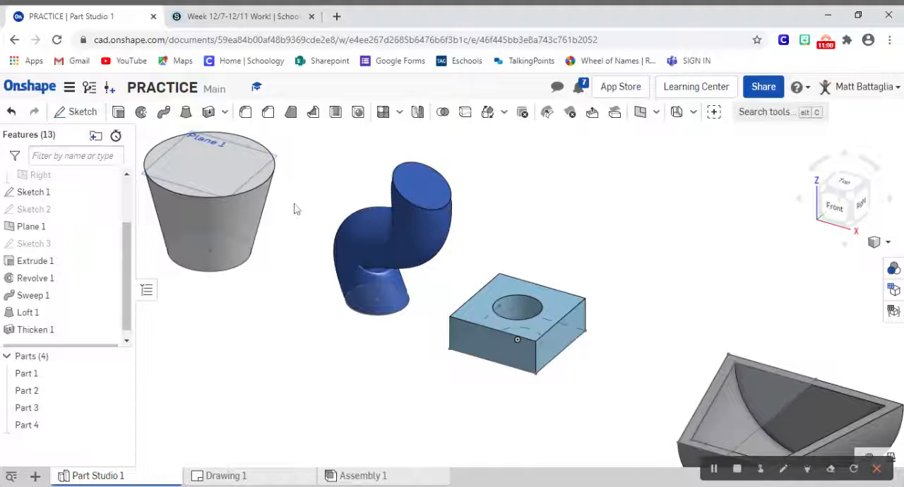
left_click(224, 113)
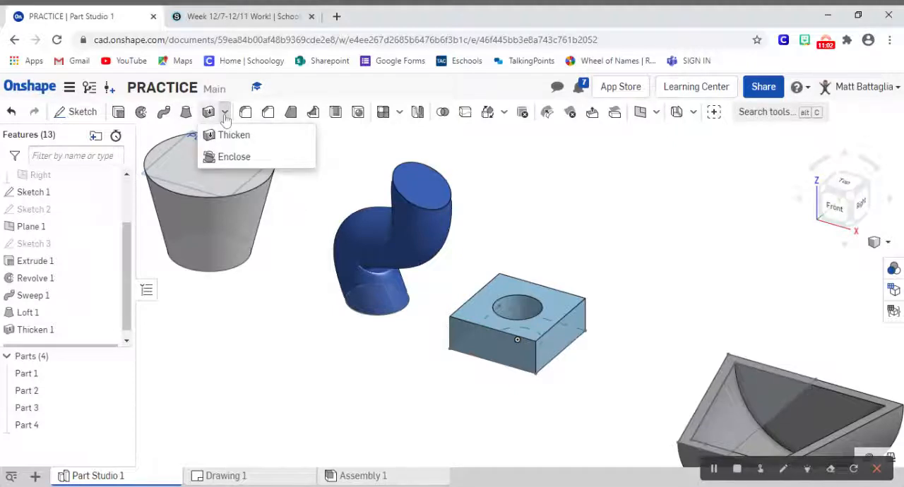
left_click(226, 117)
left_click(226, 116)
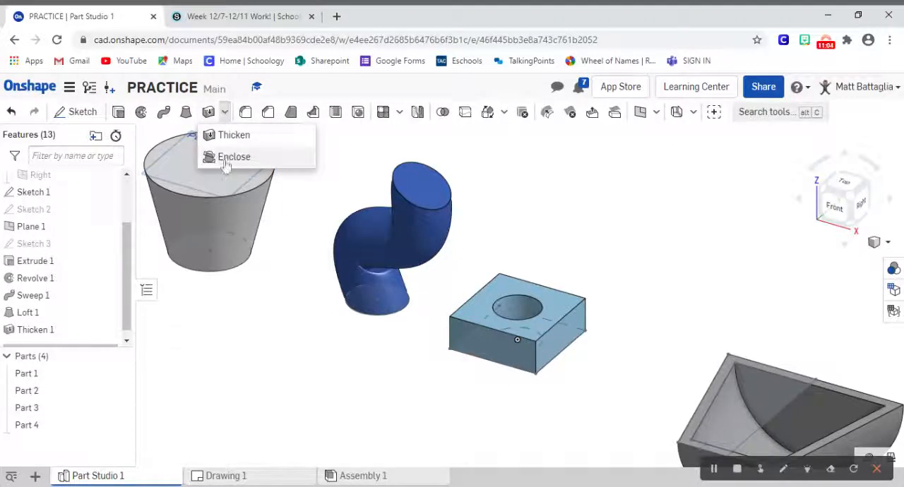
left_click(224, 115)
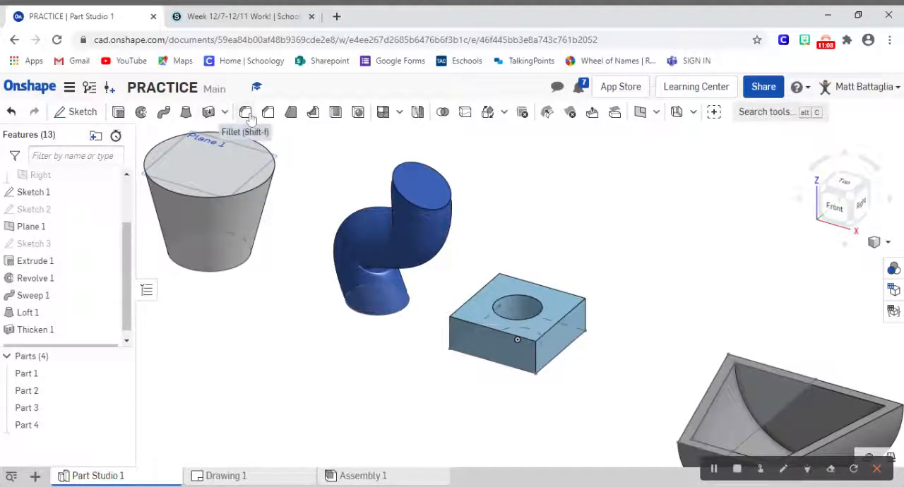
Step: Fillet three vertical corner edges of the square block with a 0.25 in radius
left_click(246, 113)
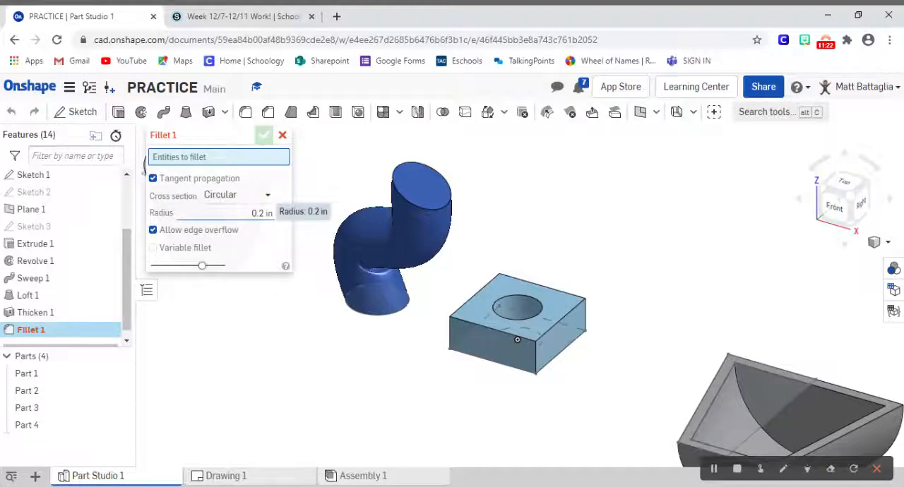
left_click(261, 213)
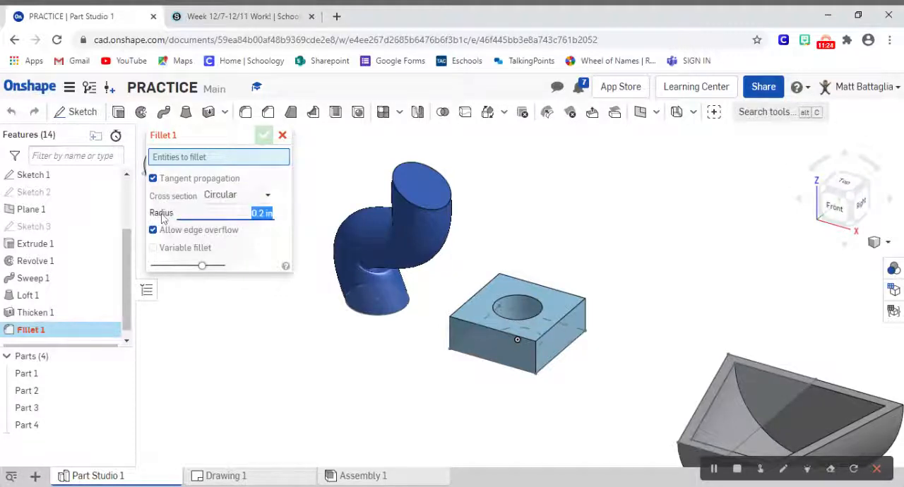
key("BackSpace")
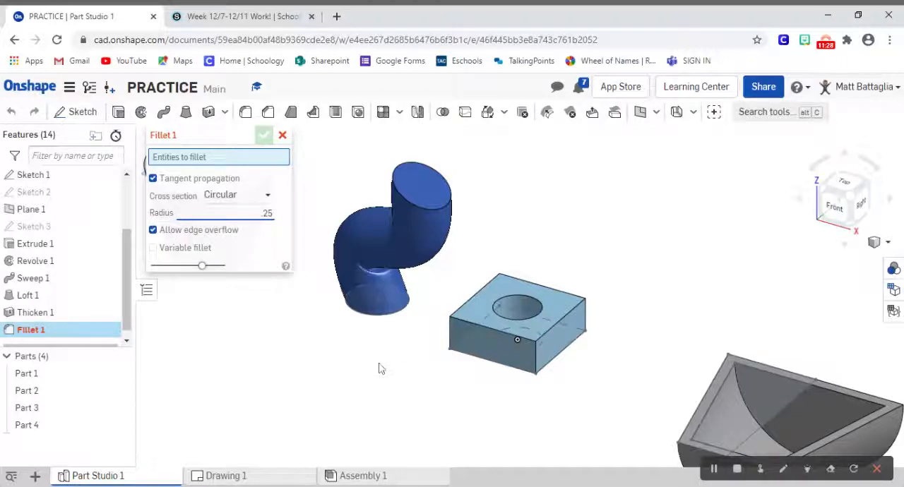
key("Return")
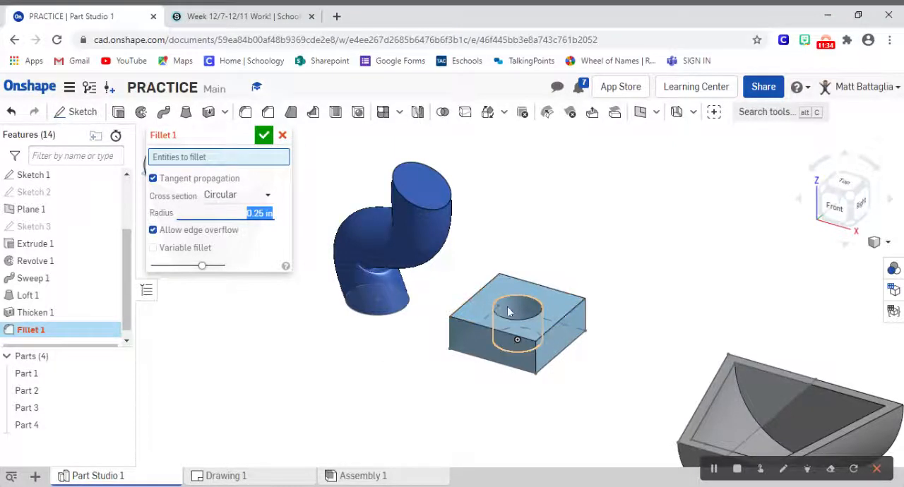
left_click(535, 358)
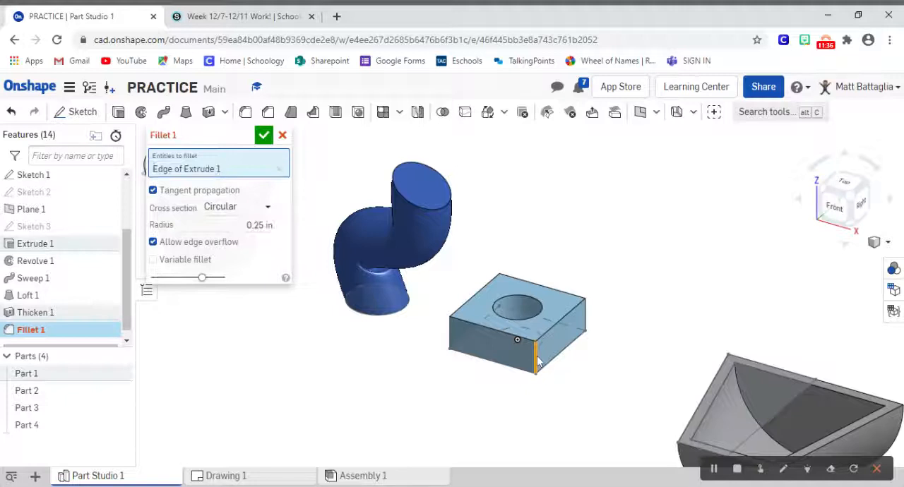
left_click(844, 186)
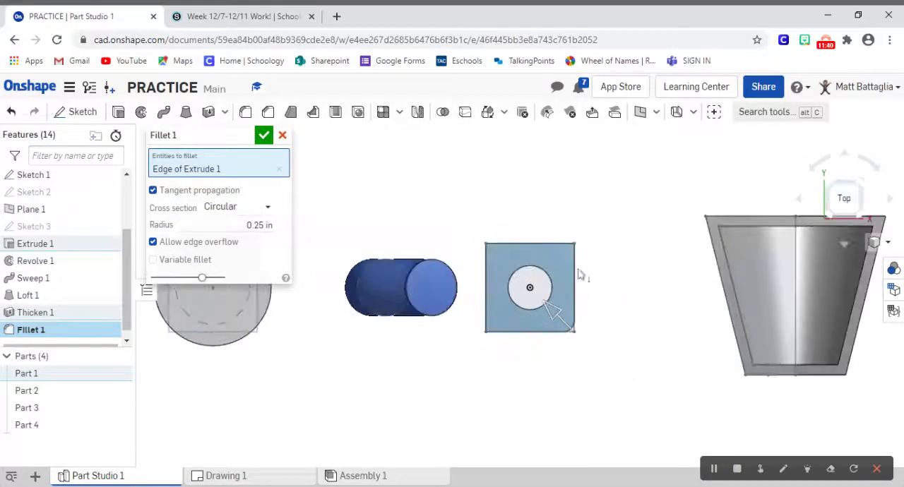
left_click(868, 223)
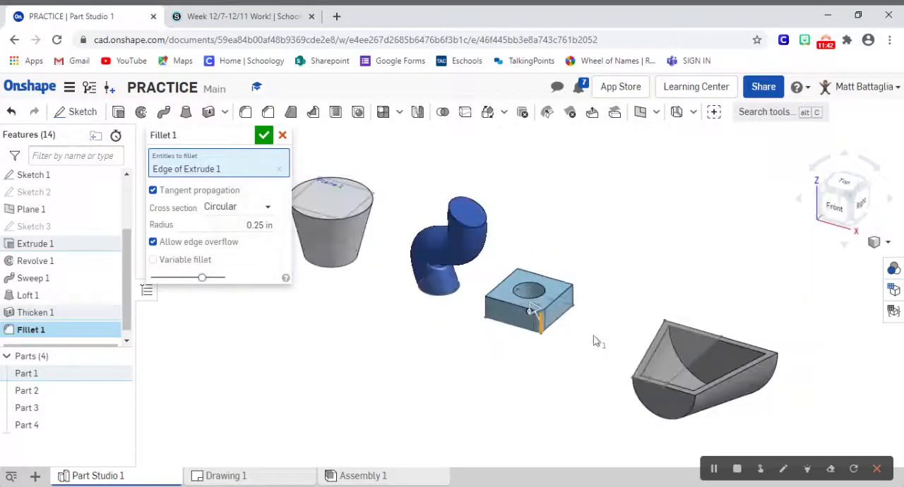
left_click(574, 302)
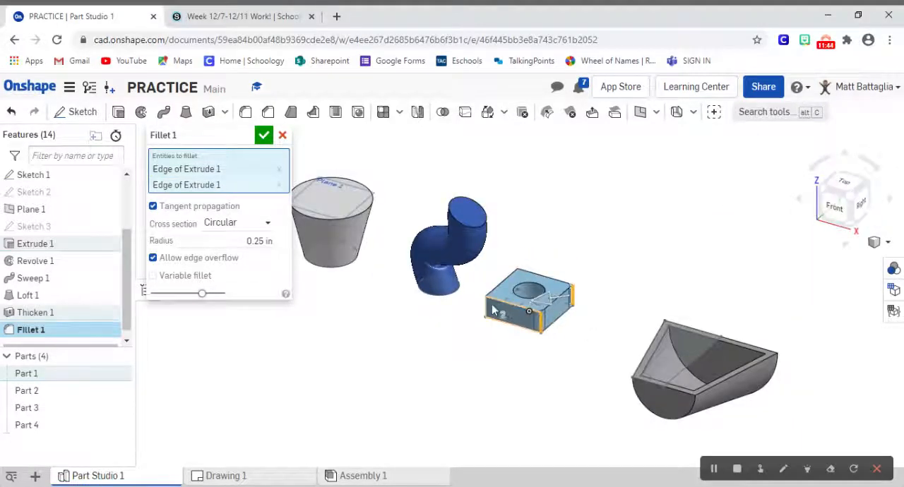
left_click(488, 309)
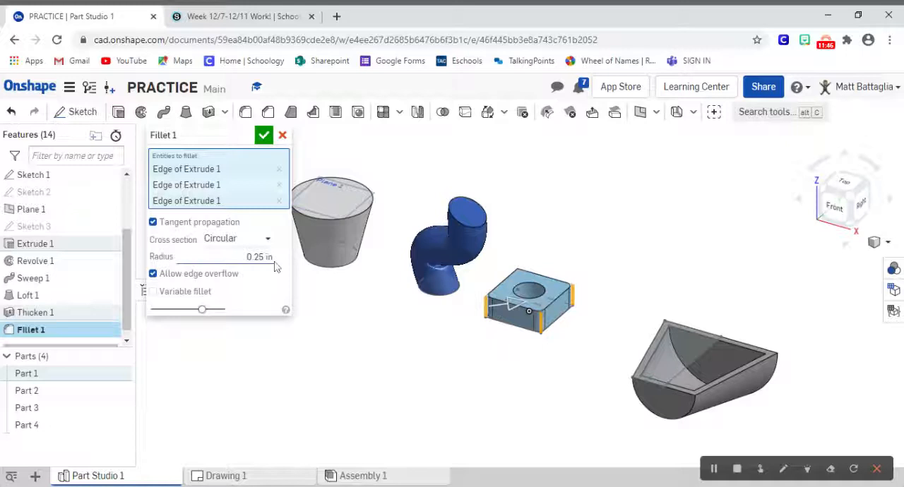
left_click(264, 136)
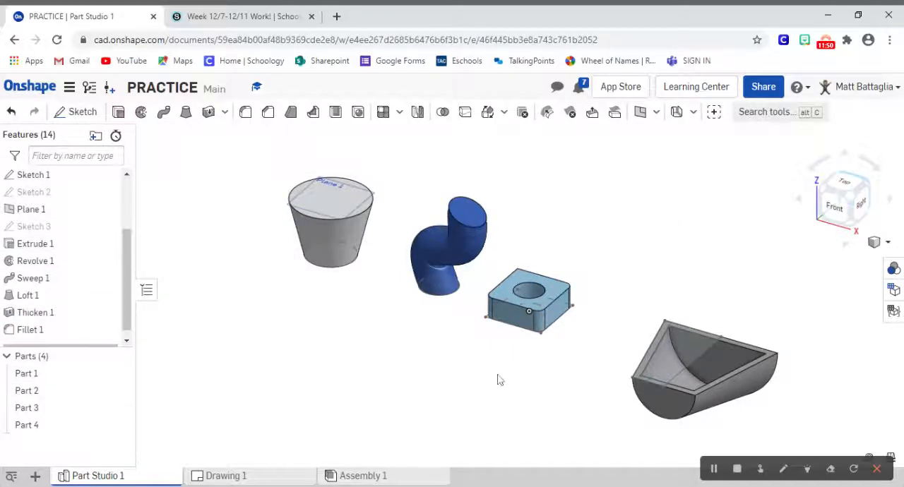
Step: Start a second fillet with a 1 in radius on the upper circular edge of the block's hole
scroll(560, 283, "up", 2)
scroll(560, 283, "up", 5)
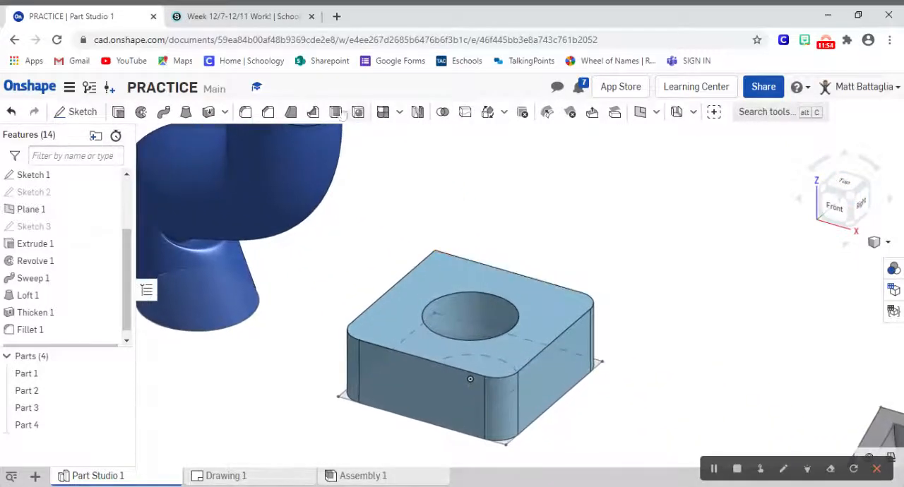
left_click(245, 112)
left_click(261, 213)
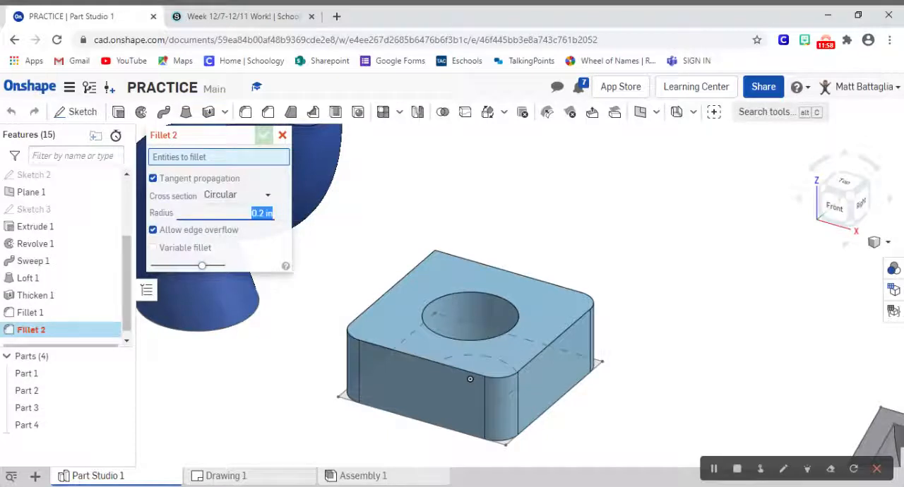
key("BackSpace")
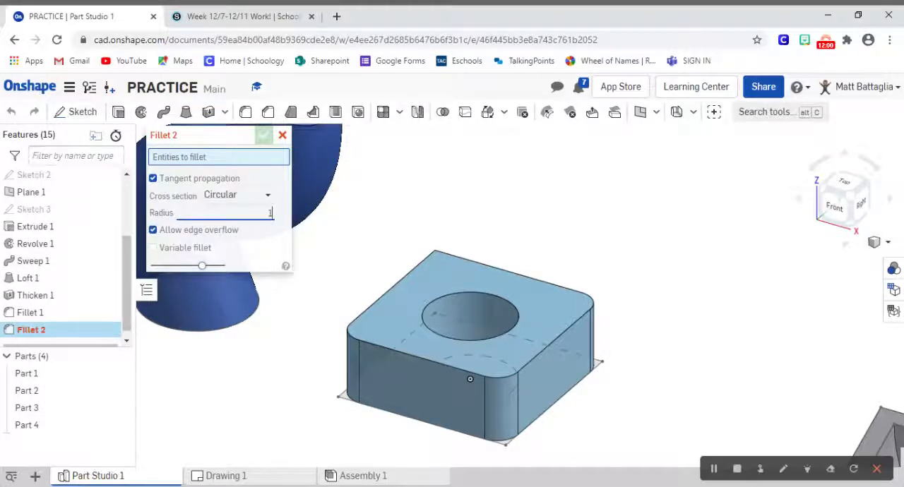
key("Return")
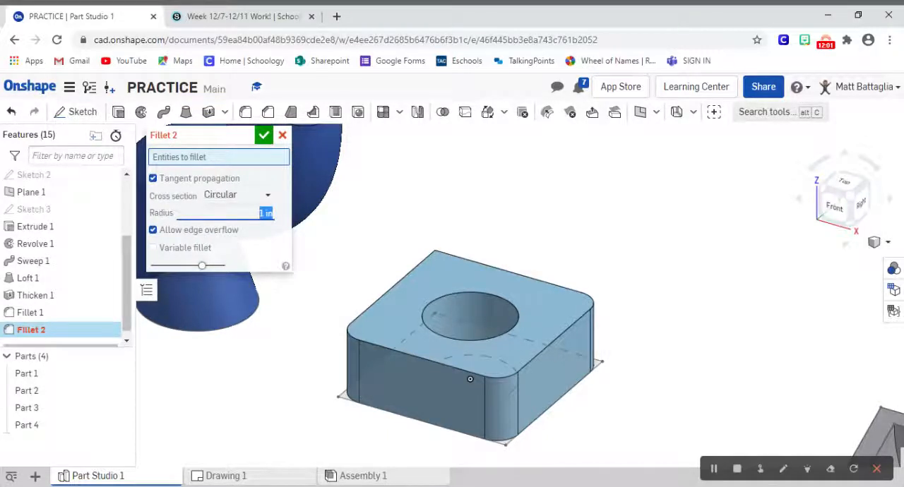
left_click(494, 336)
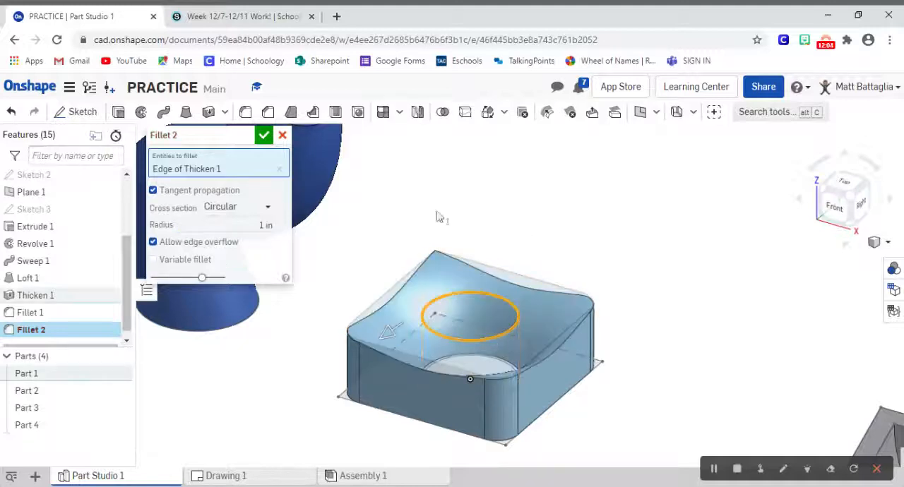
Step: Try a 0.5 in radius on the hole-edge fillet, set it to 0.25 in and accept the fillet
left_click(266, 225)
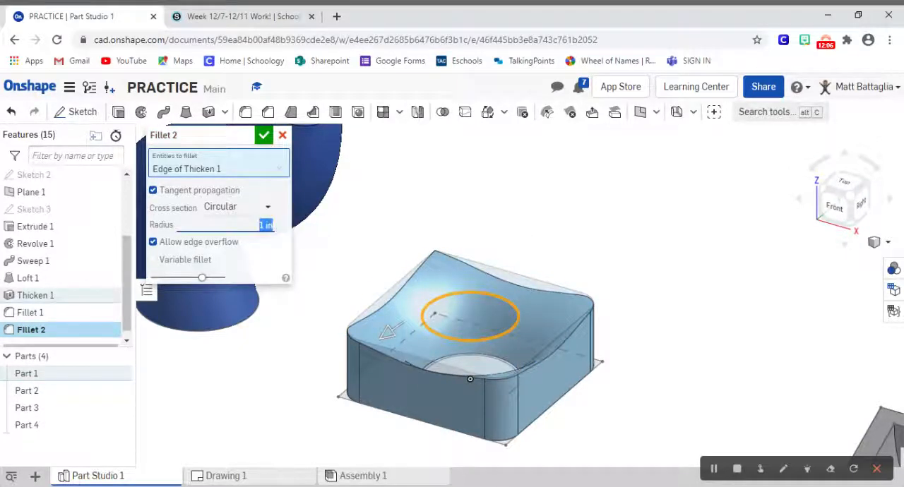
key("BackSpace")
key("Return")
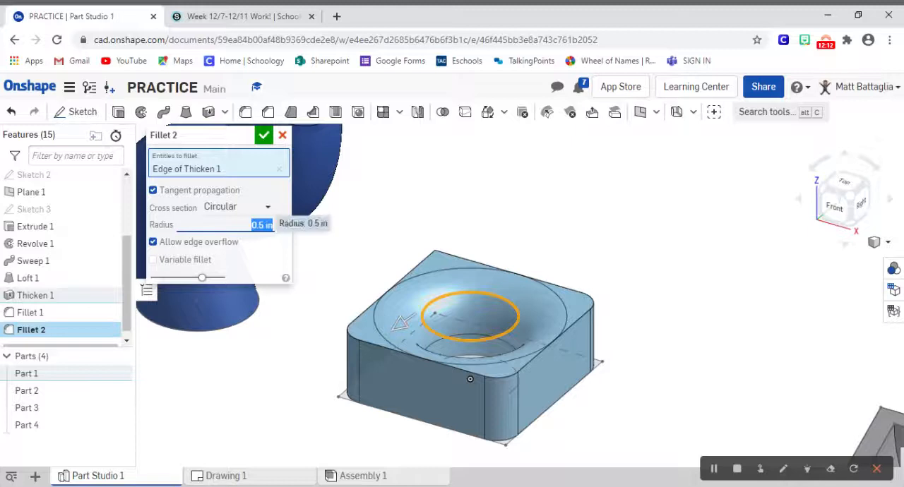
type(".25")
key("Return")
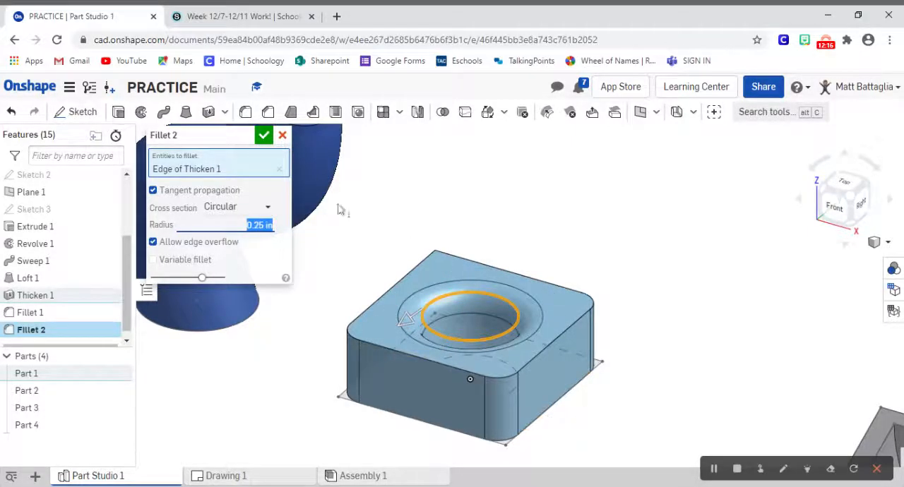
left_click(264, 139)
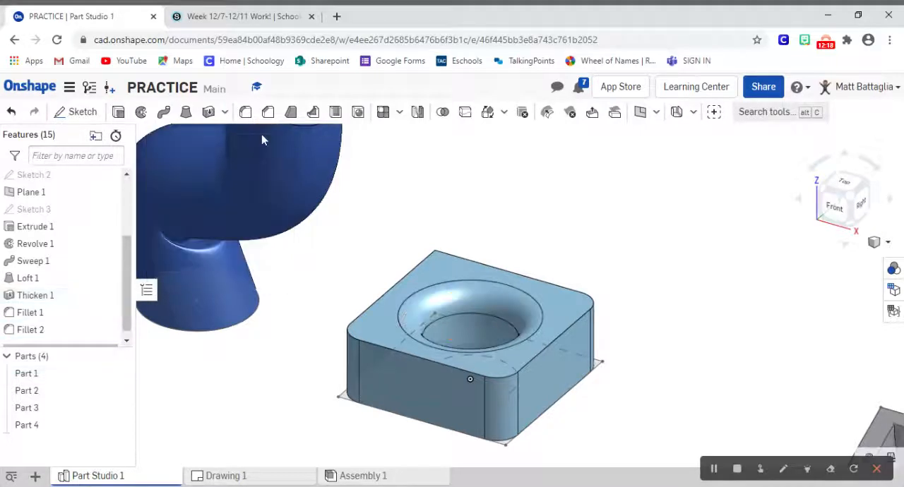
Step: Edit the block's vertical-corner fillet, try a 0.5 in radius, set it to 1 in and accept the change
double_click(33, 318)
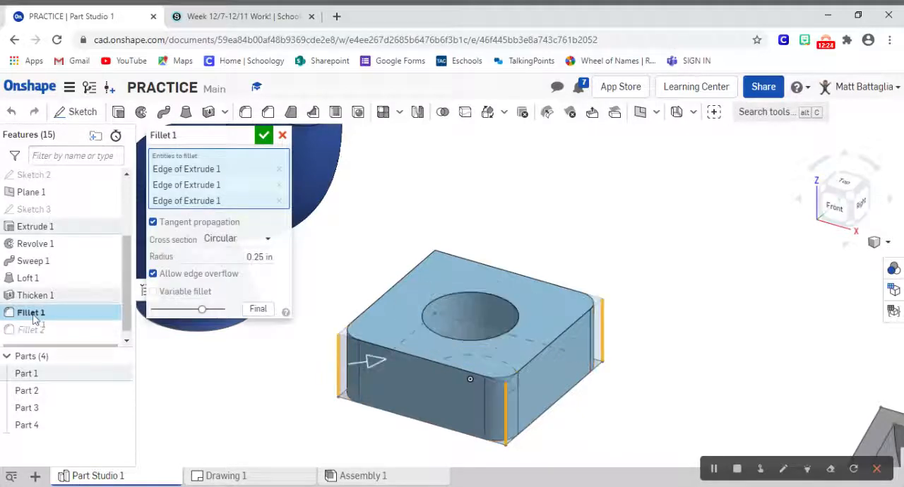
left_click(263, 255)
type("5")
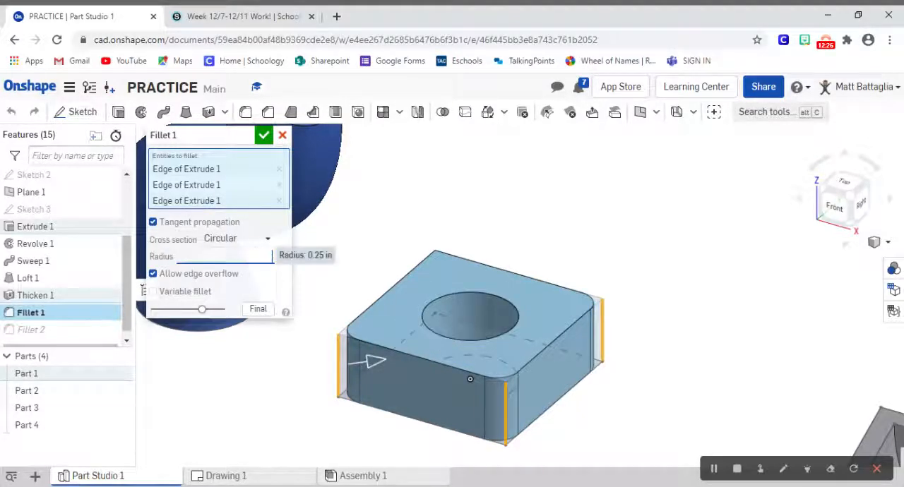
key("Return")
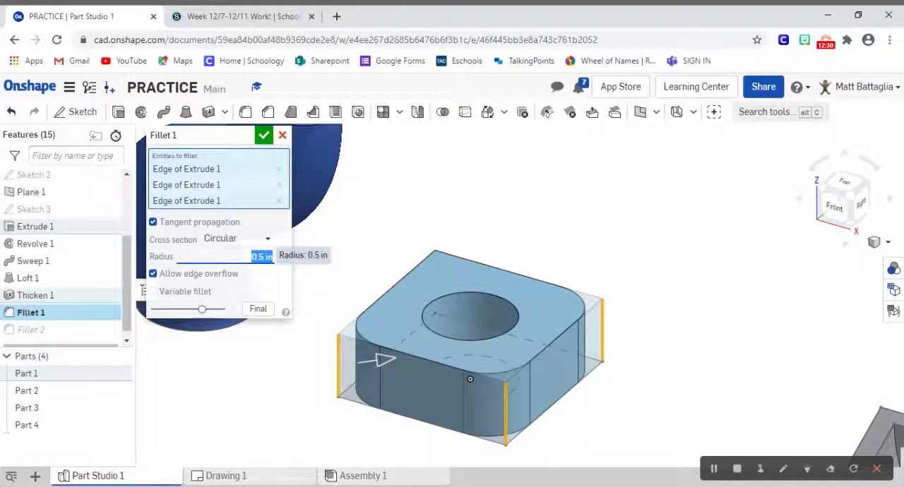
double_click(259, 257)
type("1")
key("Return")
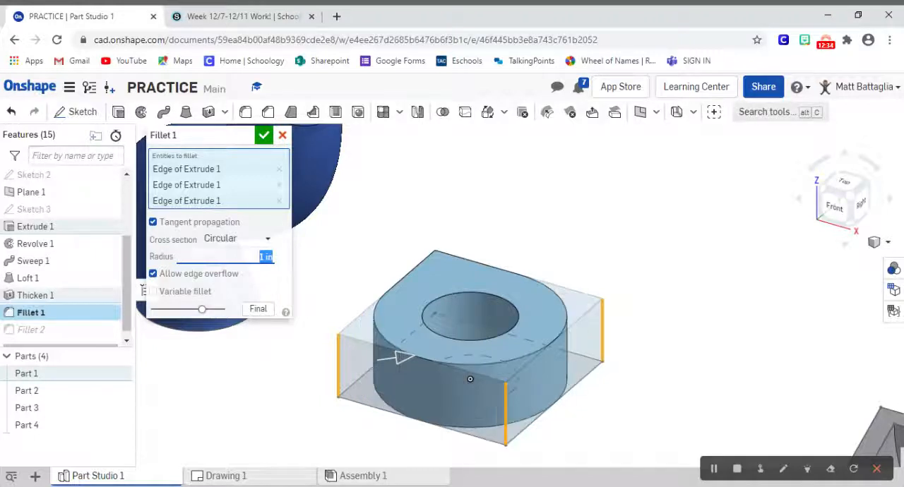
left_click(265, 140)
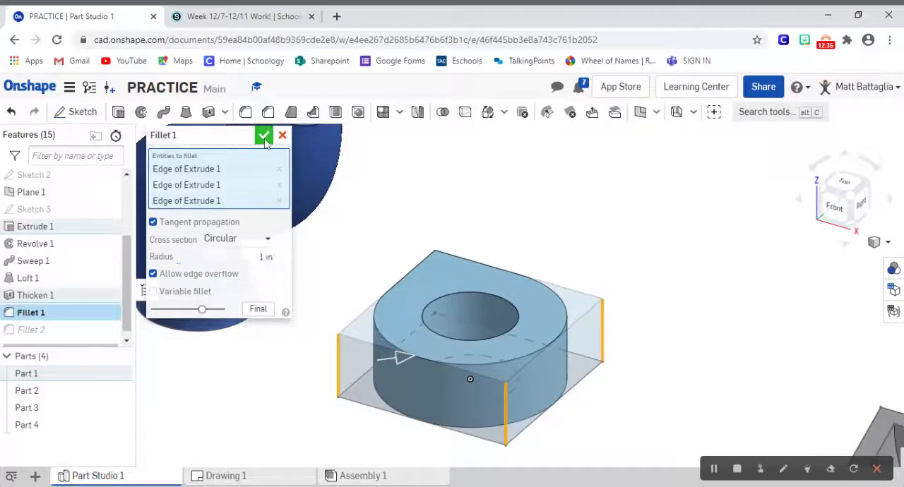
Step: Add the block's remaining fourth vertical corner edge to the existing corner fillet and accept it
double_click(48, 312)
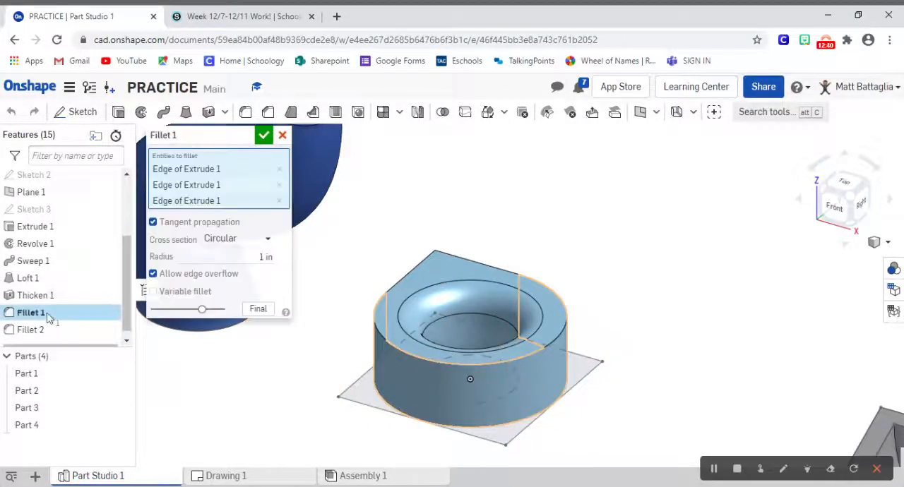
left_click(840, 180)
left_click(831, 186)
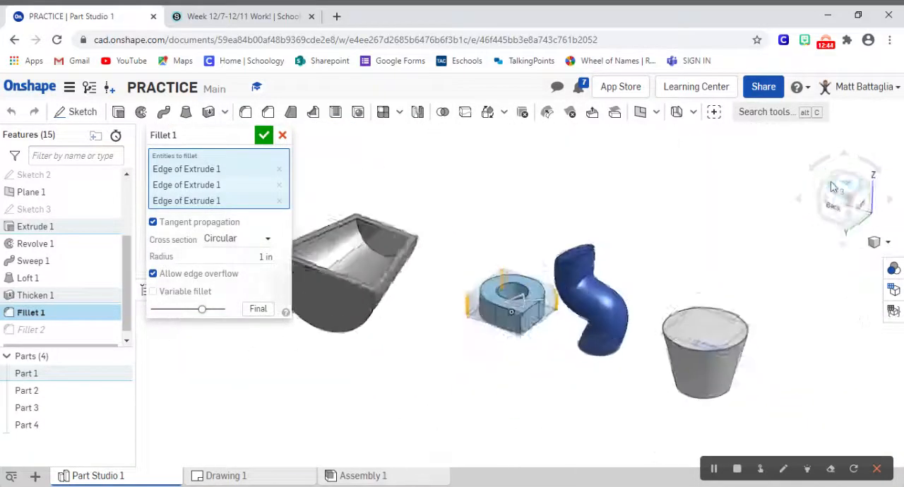
left_click(526, 325)
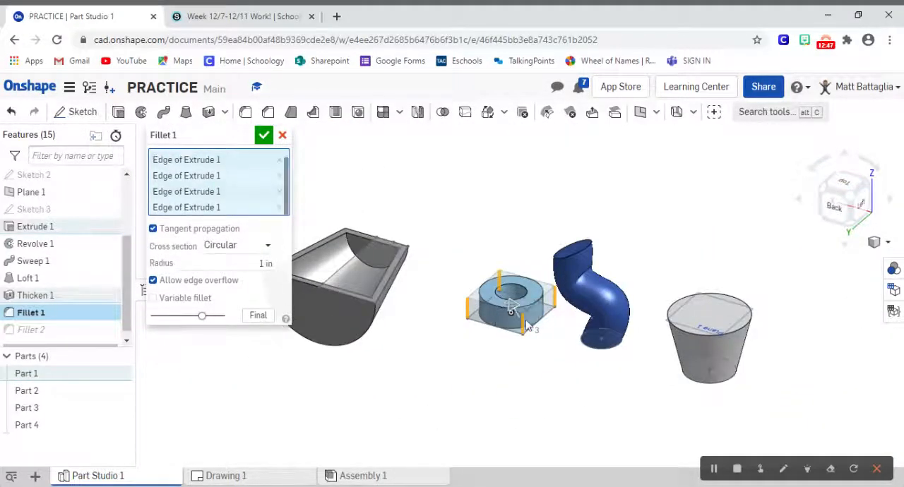
left_click(264, 134)
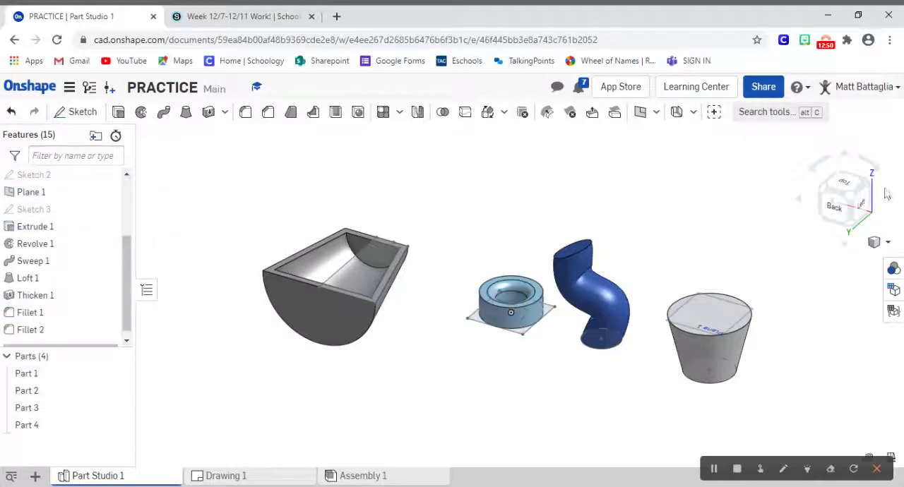
Step: Set the radius of the block's four-corner fillet to 0.5 in and accept the change
left_click(841, 176)
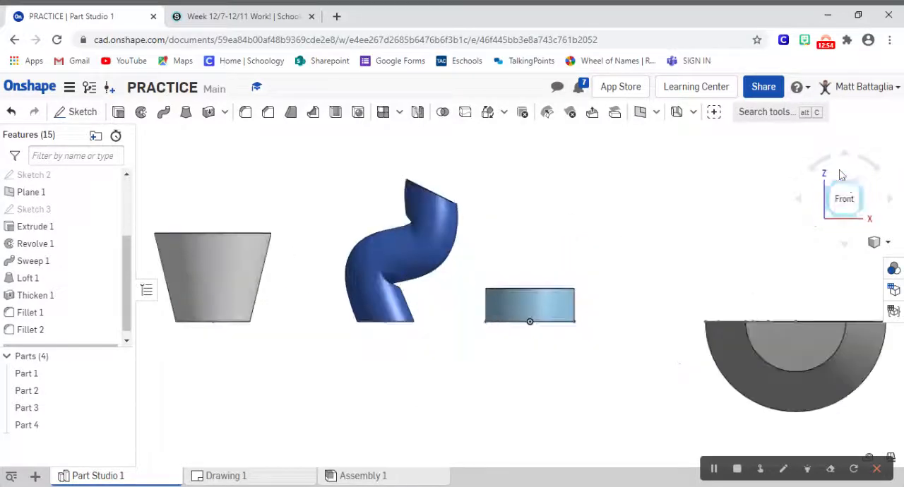
left_click(857, 185)
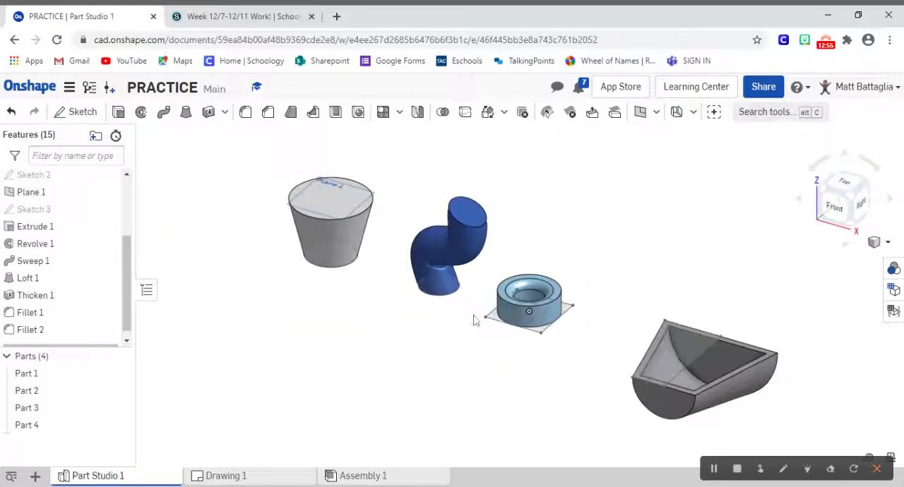
left_click(40, 335)
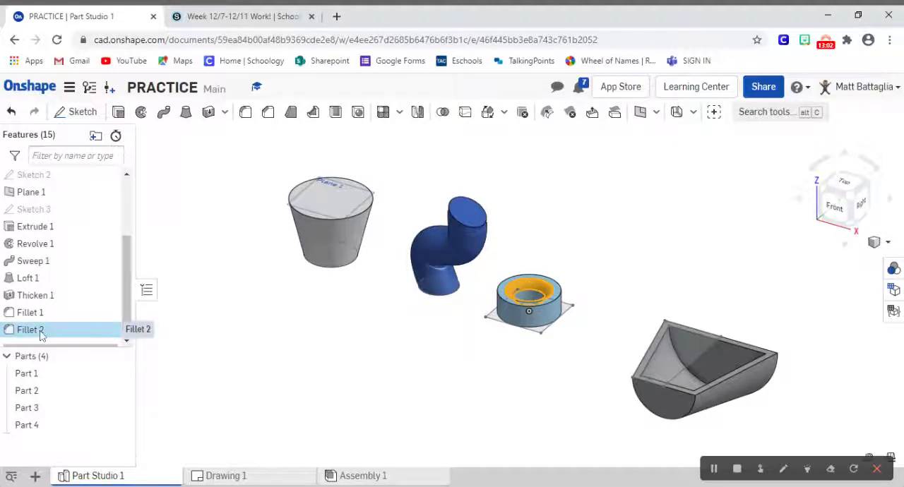
double_click(32, 313)
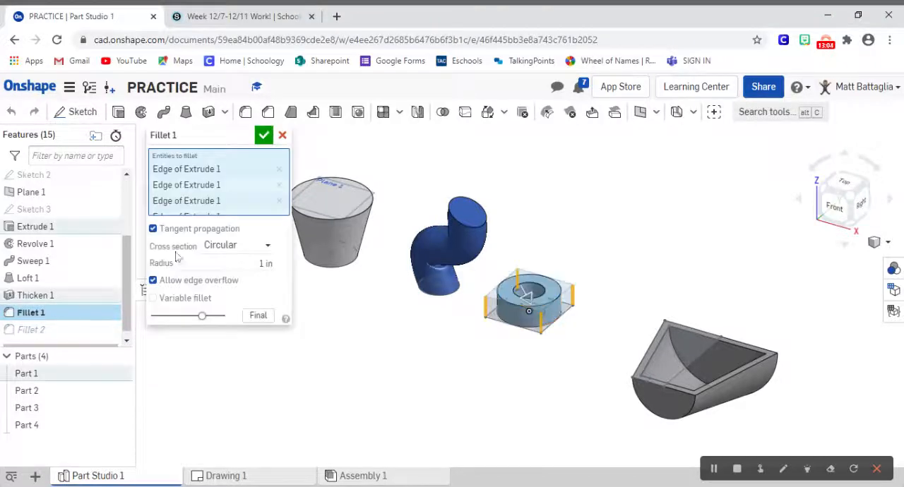
left_click(261, 263)
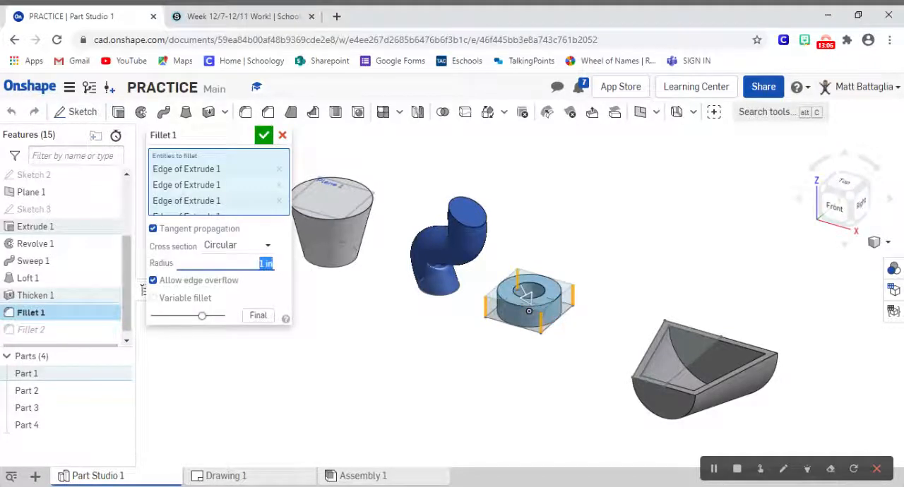
type(".2")
key("Return")
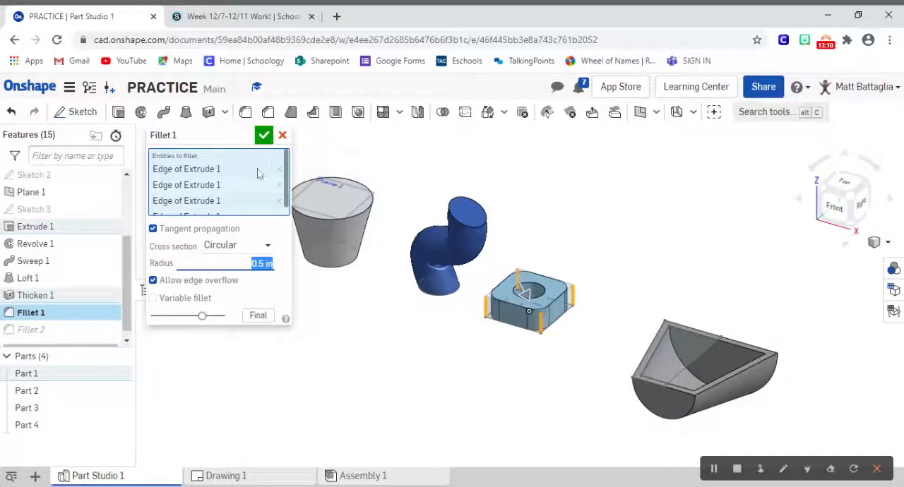
left_click(263, 135)
Step: Start an equal-distance chamfer of 0.125 in on the block's upper outer edge, keeping tangent propagation on
scroll(503, 283, "up", 5)
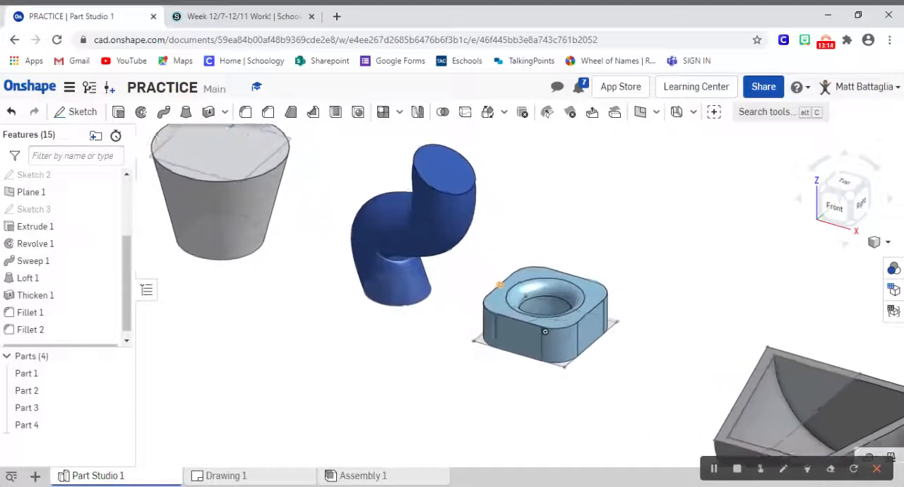
scroll(499, 285, "up", 3)
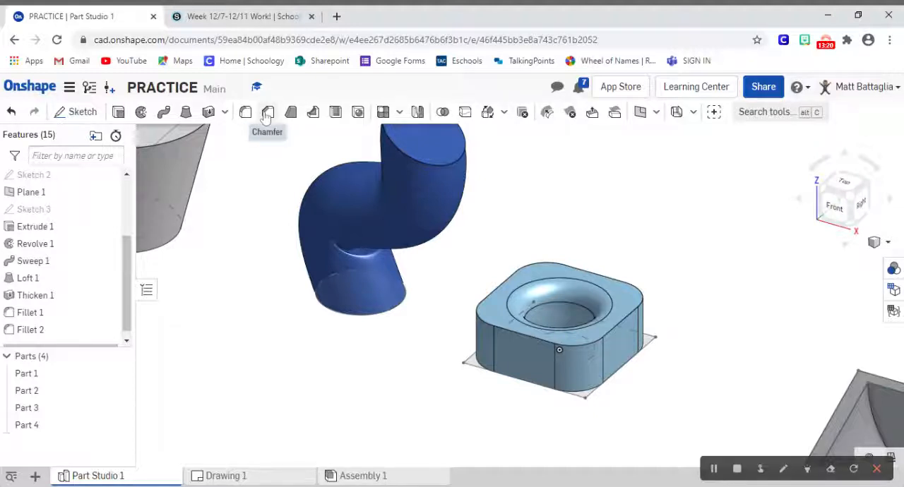
left_click(267, 113)
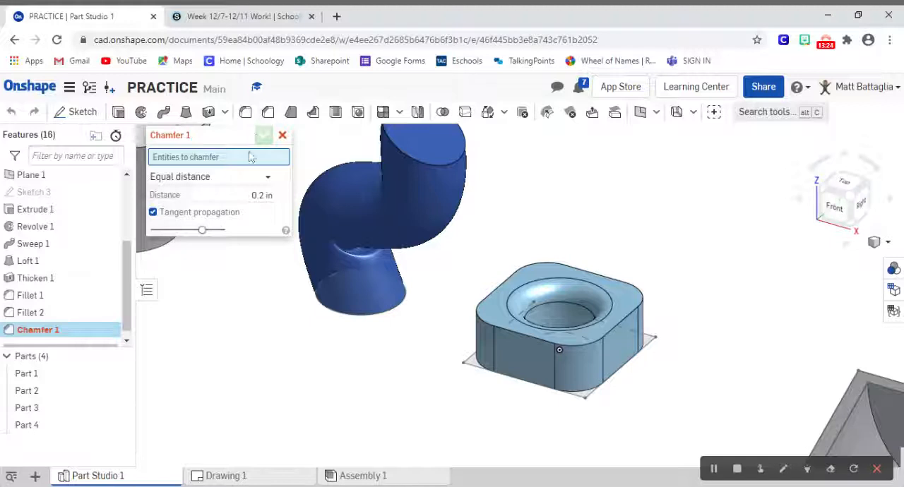
left_click(267, 177)
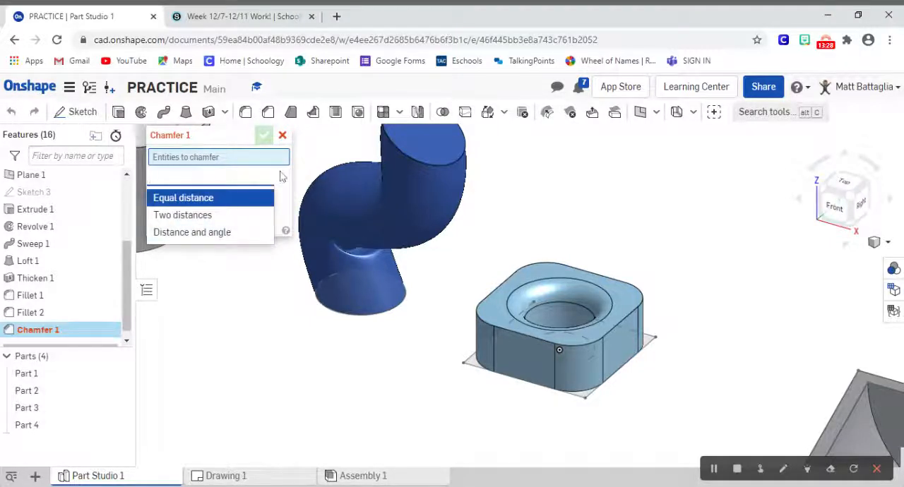
left_click(282, 176)
left_click(262, 195)
key("BackSpace")
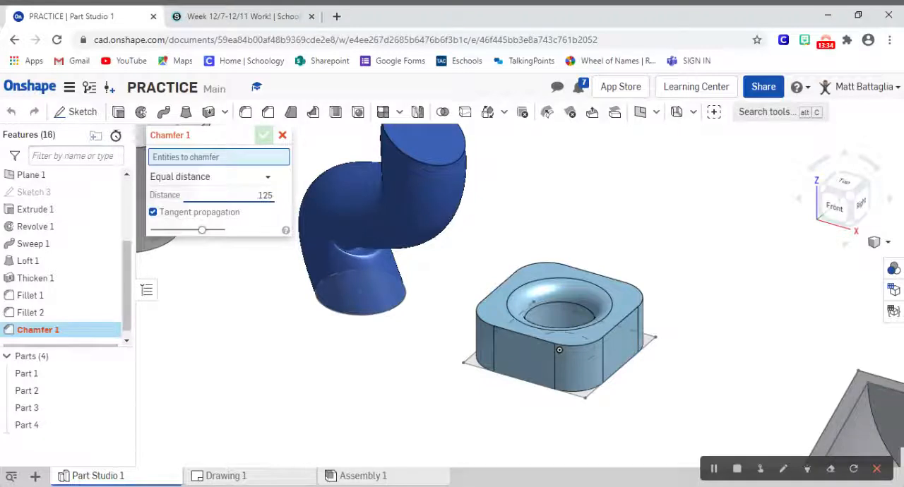
left_click(495, 289)
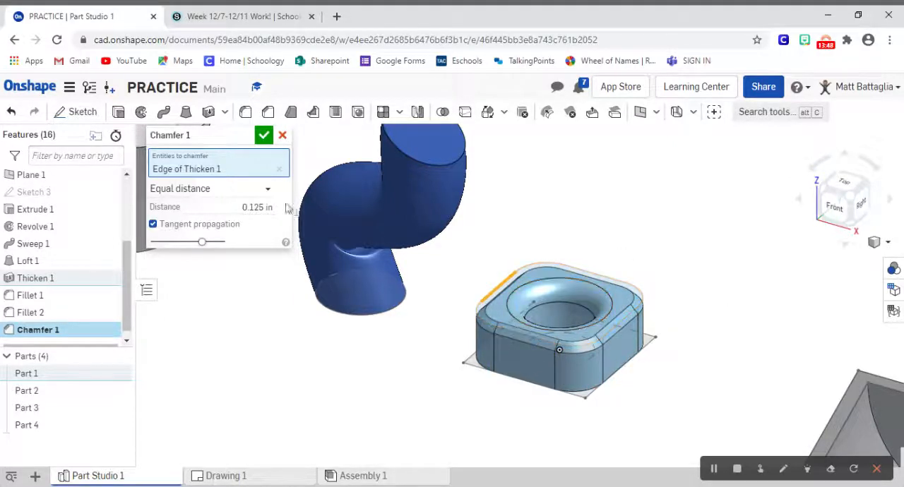
Step: Try a 0.2 in distance on the upper-edge chamfer, set it to 0.1 in and accept the feature
left_click(260, 207)
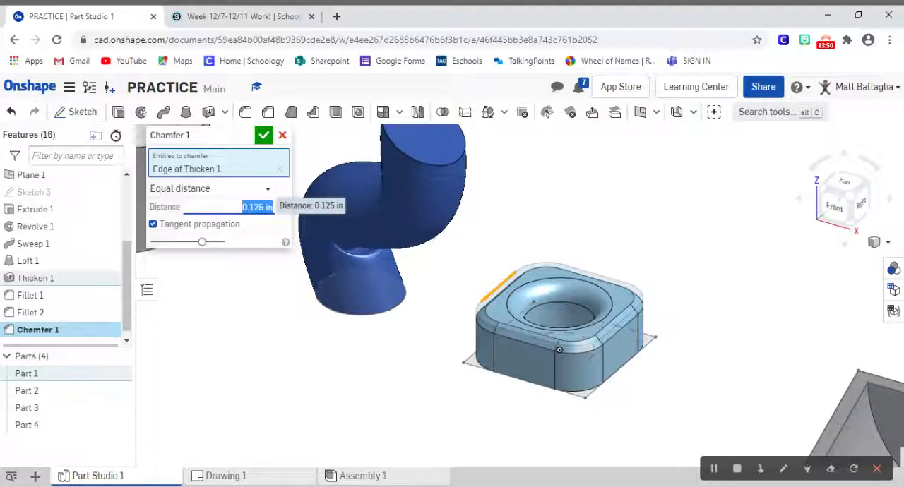
type("2")
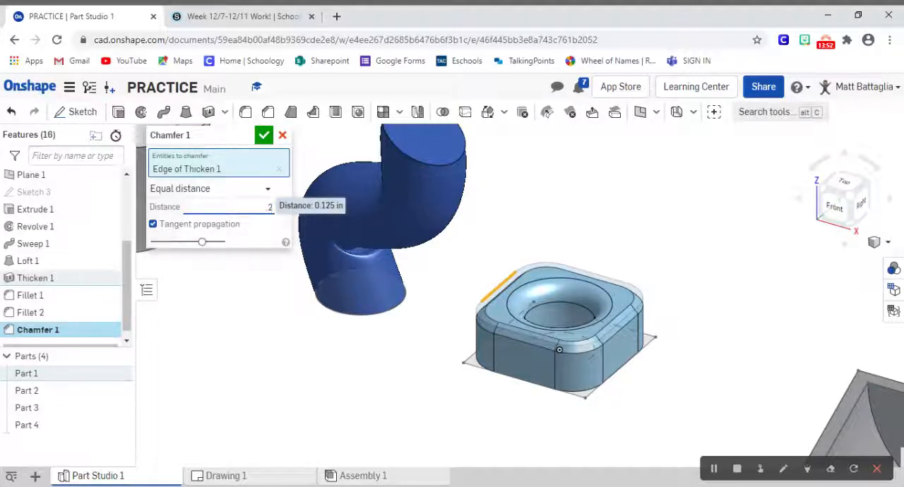
key("Return")
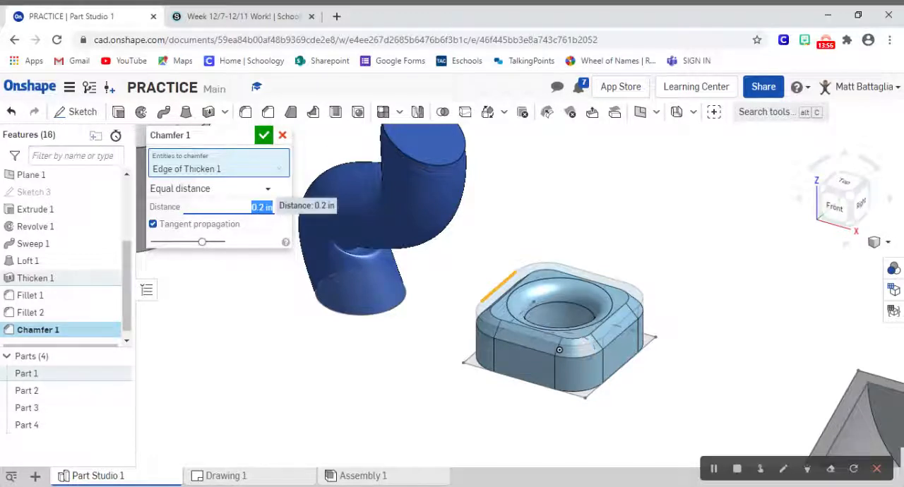
type("0.1")
key("Return")
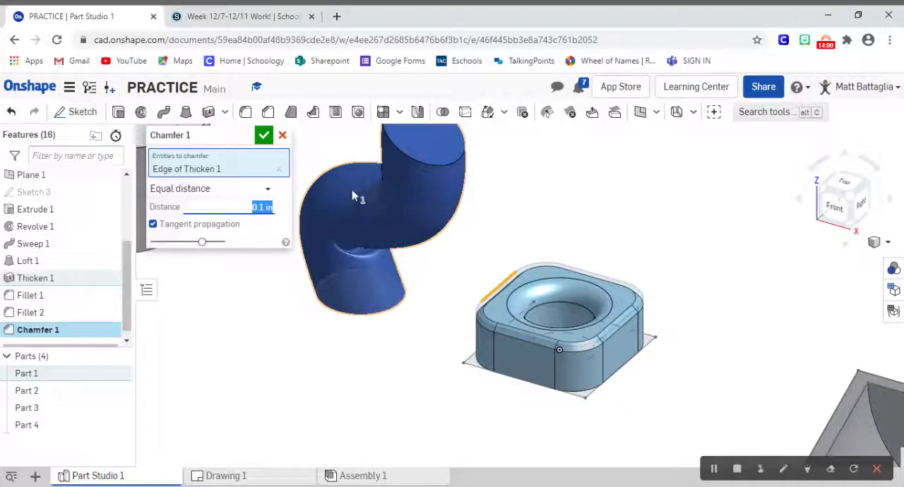
left_click(264, 136)
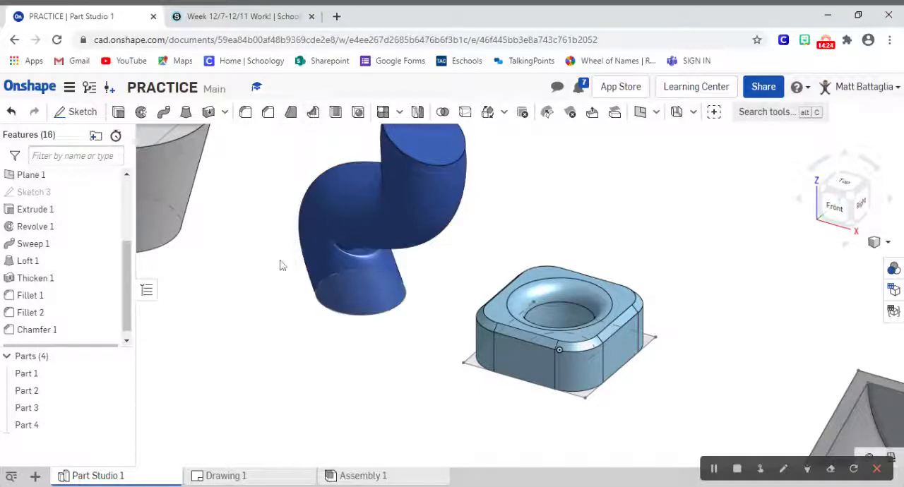
Step: Start a Shell on the tapered loft, removing its top circular face with a 0.1 in wall thickness
scroll(280, 265, "down", 5)
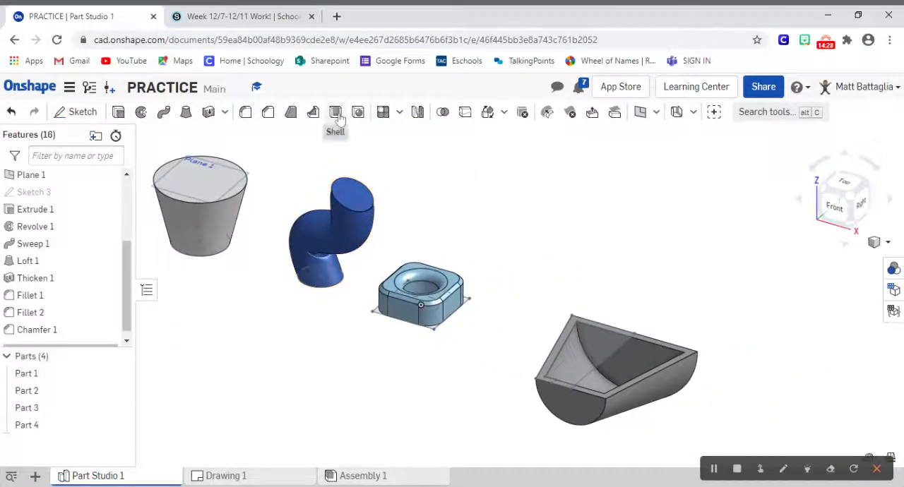
middle_click_drag(237, 158, 395, 223)
scroll(395, 223, "up", 5)
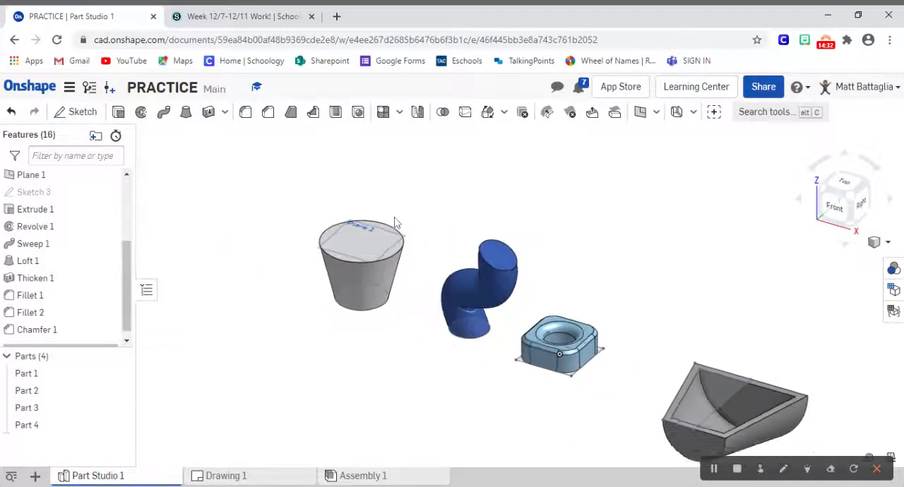
scroll(392, 219, "down", 2)
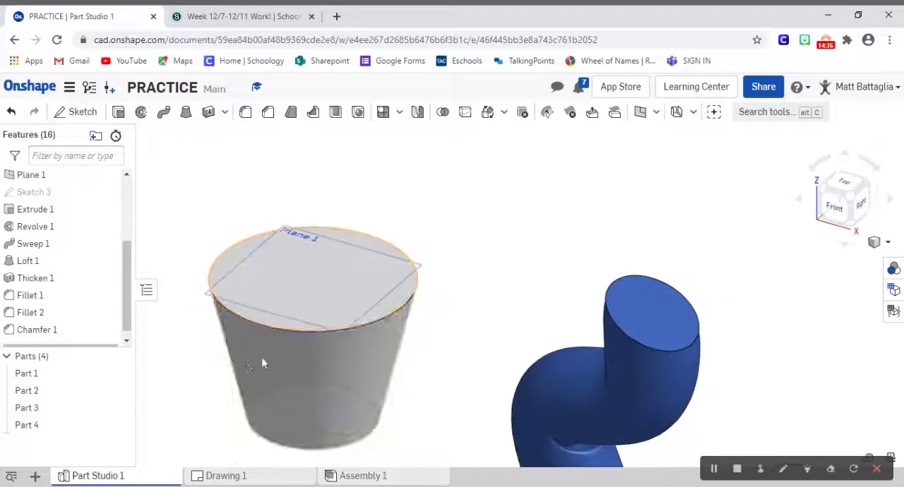
left_click(335, 113)
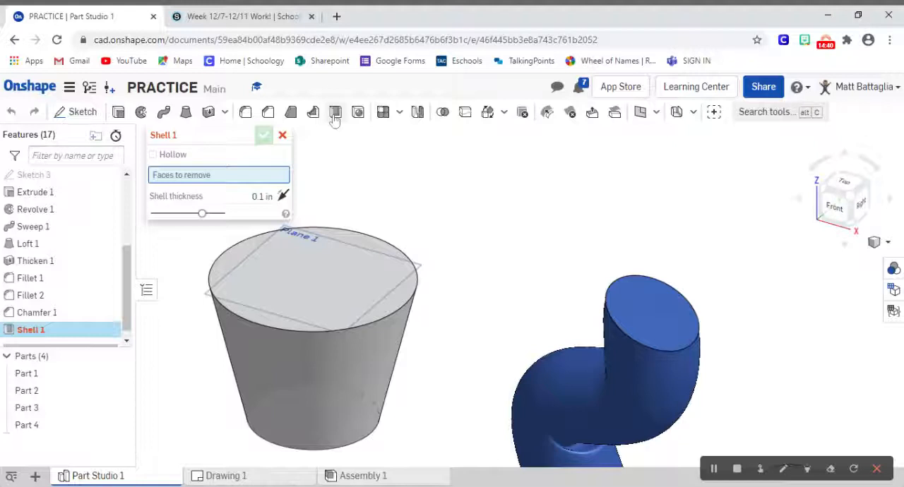
left_click(320, 284)
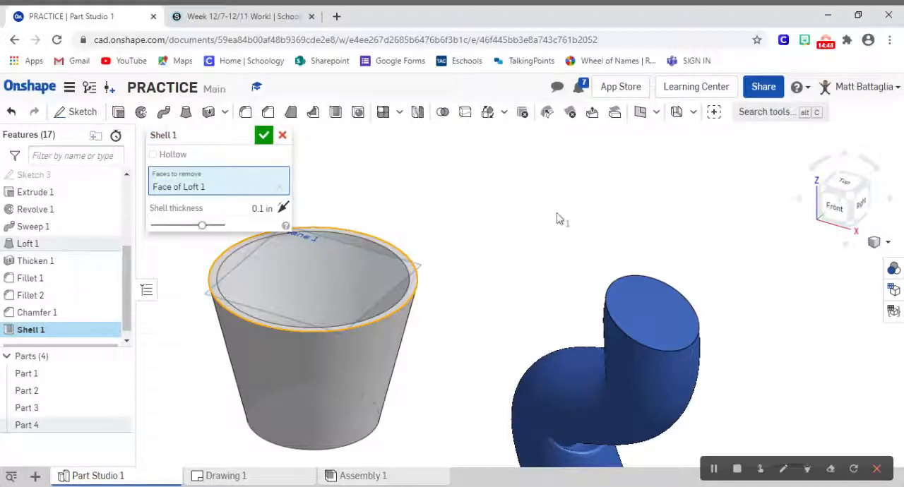
right_click_drag(653, 193, 652, 174)
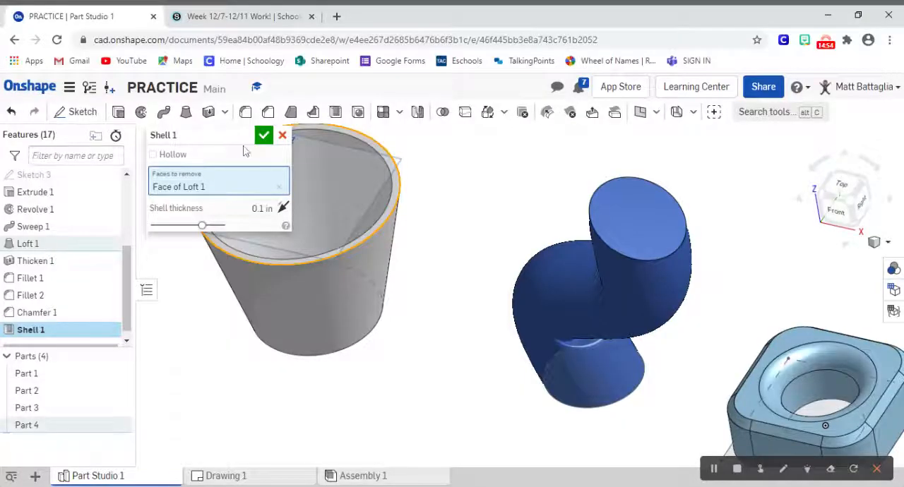
Step: Move the Shell dialog off the cup, try a 0.2 in shell thickness and set it to 0.5 in
left_click_drag(238, 137, 104, 189)
left_click(145, 253)
key("BackSpace")
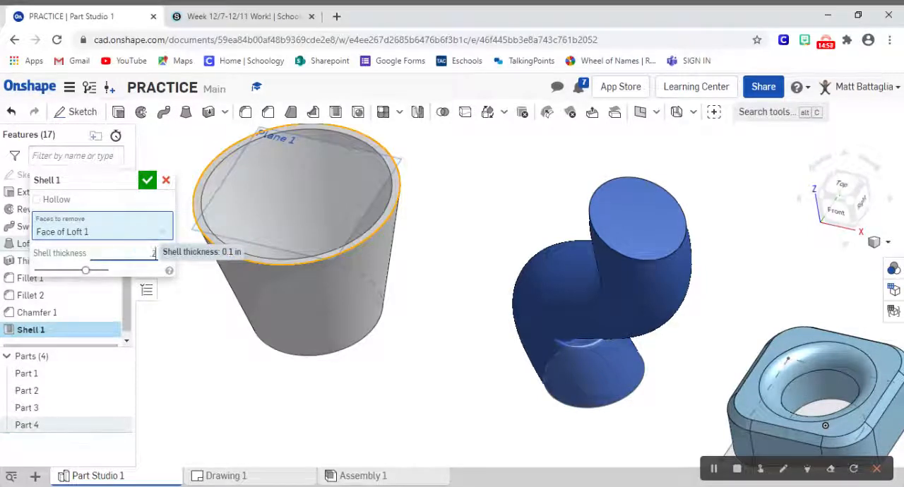
key("Return")
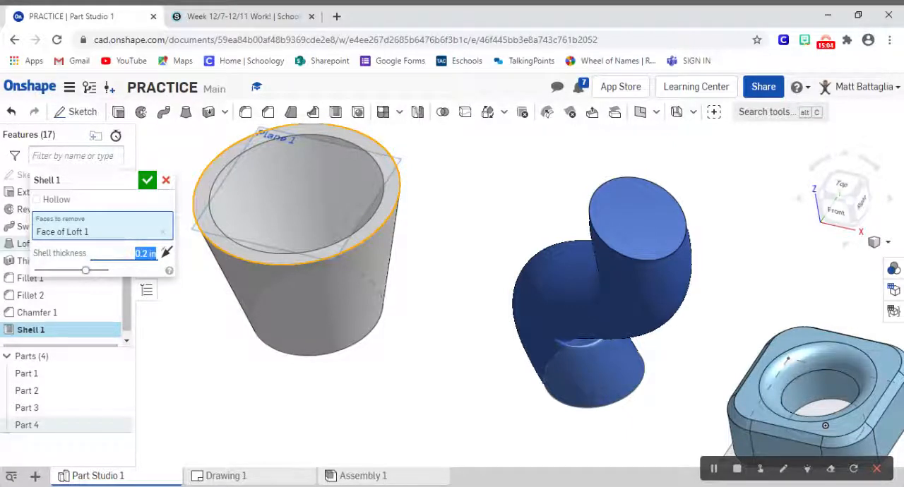
type(".5")
key("Return")
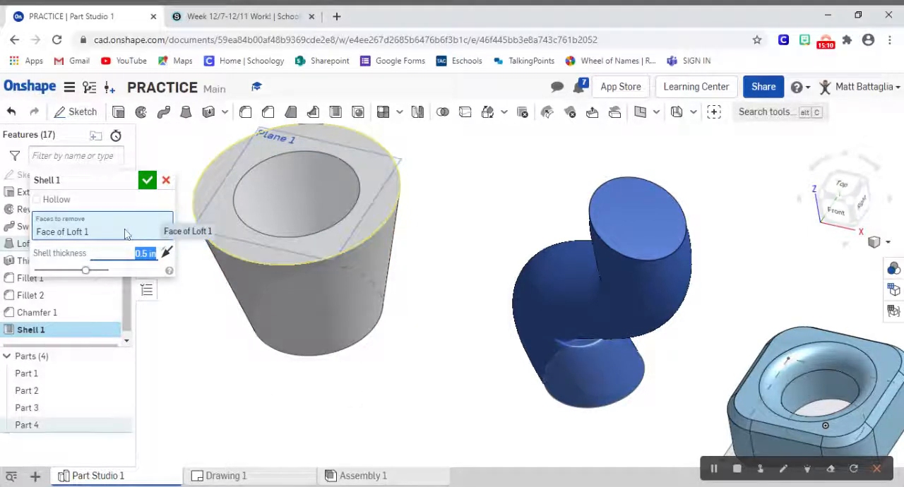
left_click(36, 200)
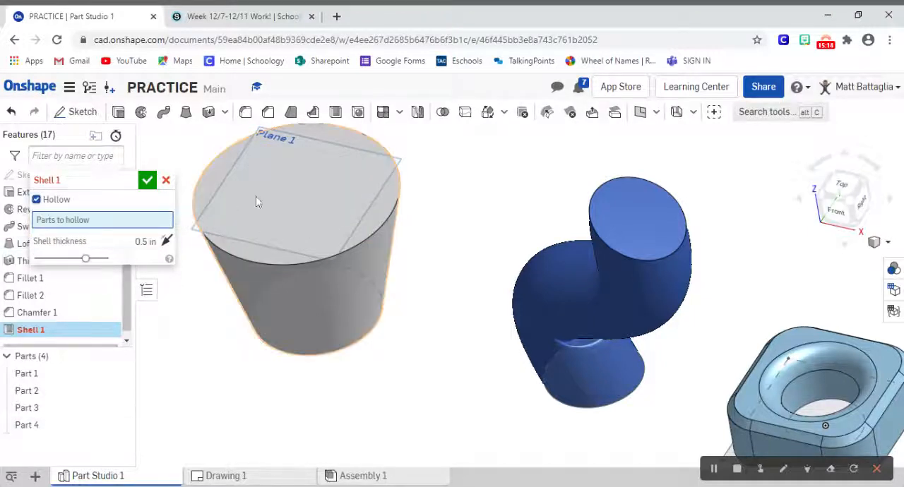
left_click(277, 194)
left_click(334, 197)
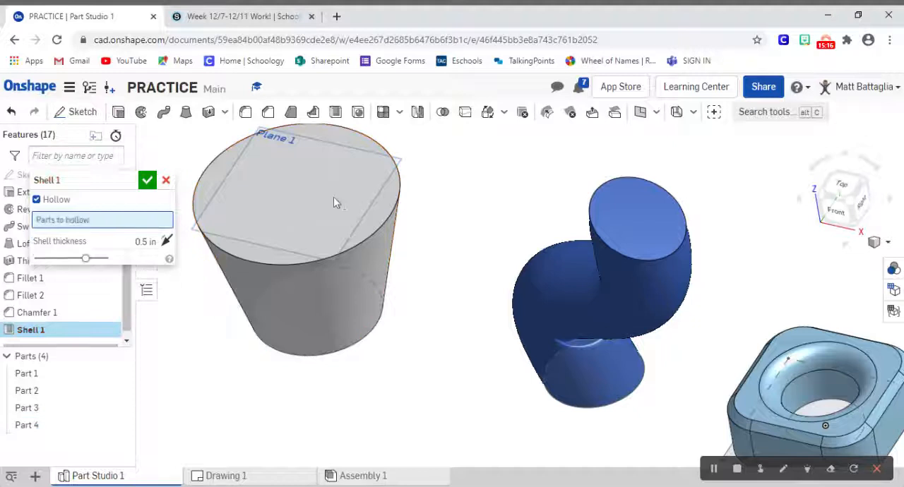
left_click(165, 182)
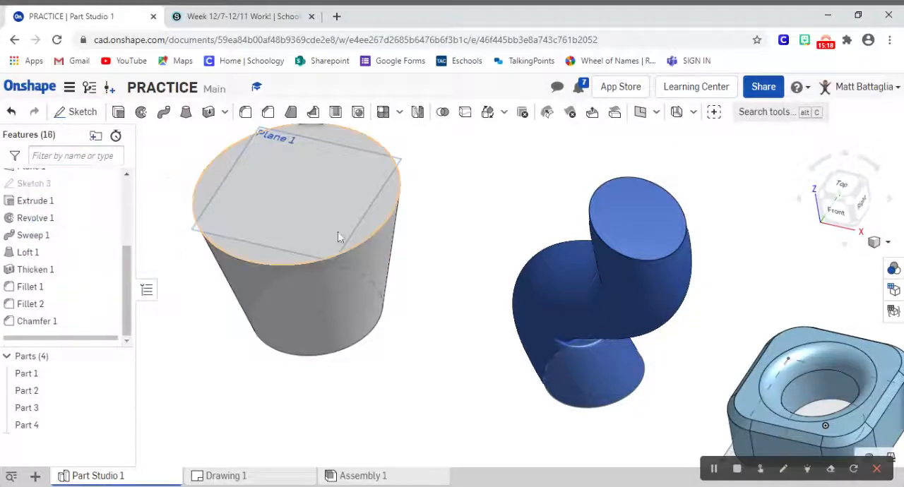
Step: Shell the tapered loft with a 0.5 in wall thickness, removing its top circular face, and accept the feature
left_click(337, 116)
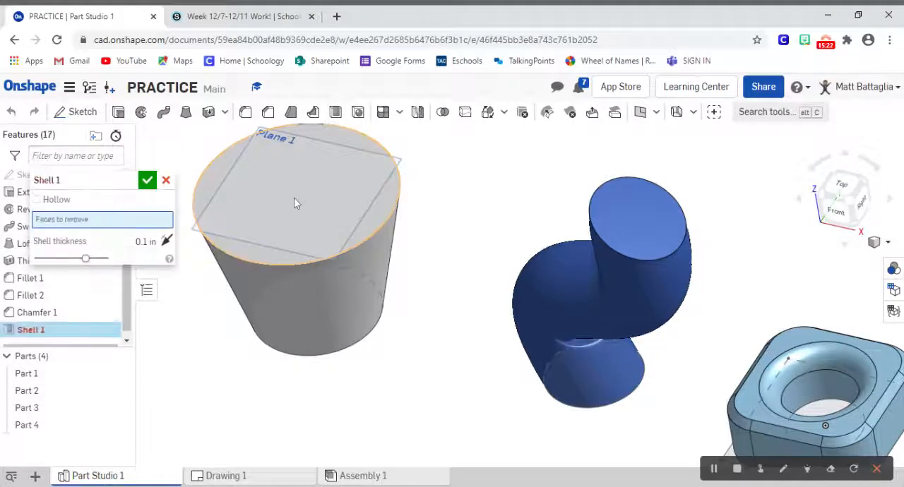
left_click(294, 199)
right_click_drag(426, 150, 435, 166)
right_click_drag(476, 250, 464, 224)
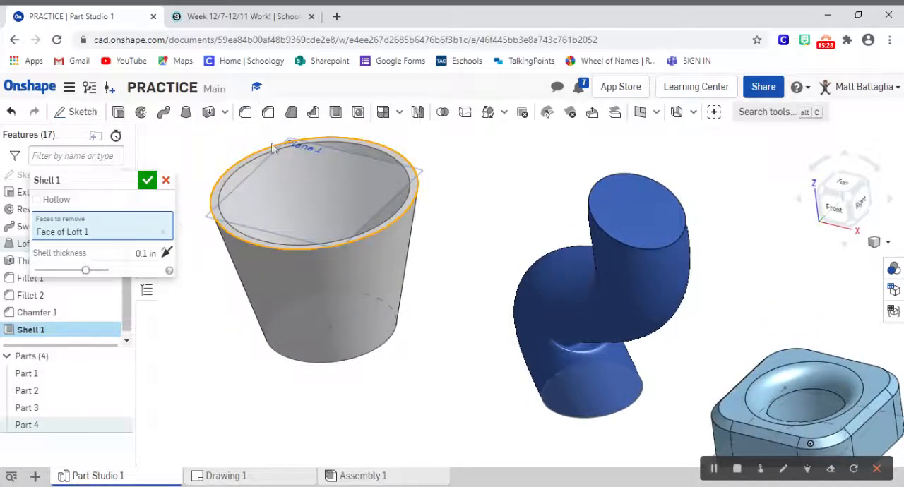
left_click(166, 252)
key("BackSpace")
type(".5")
key("Return")
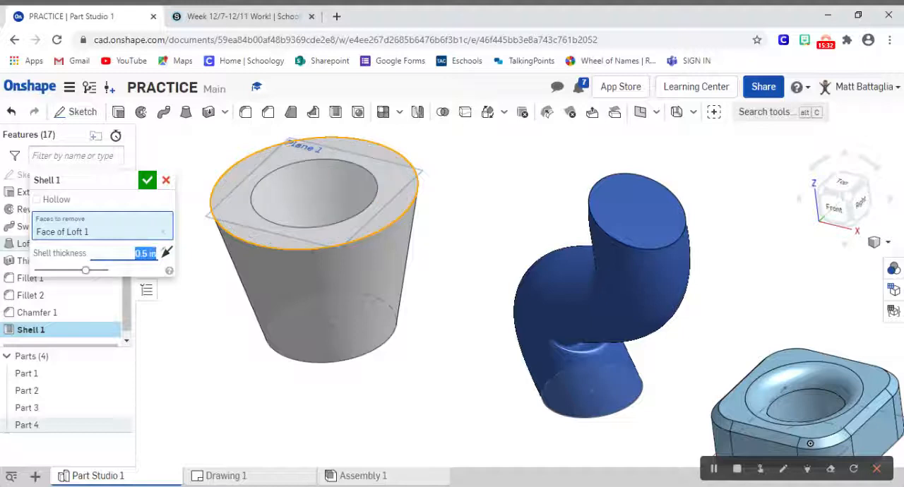
left_click(151, 182)
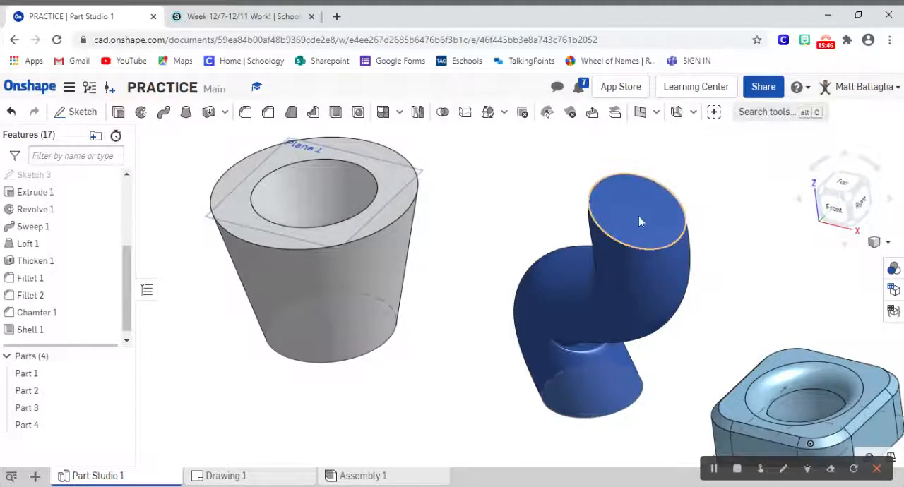
Step: Sketch a point at the centre of the blue sweep's top circular face, viewed normal to the sketch plane, and accept the sketch
right_click(639, 221)
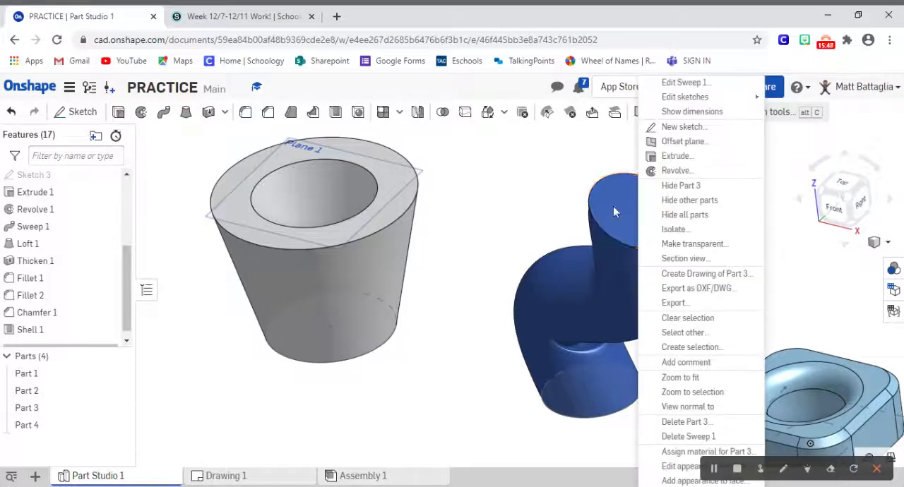
right_click(613, 206)
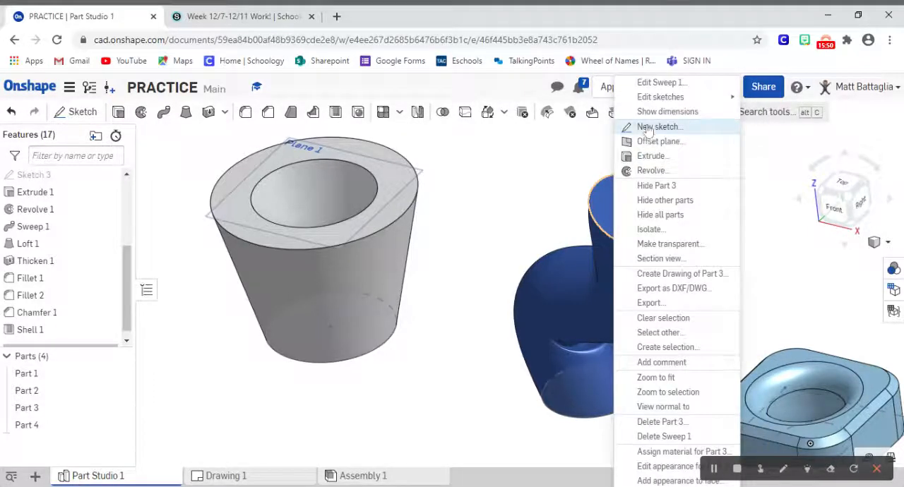
left_click(655, 126)
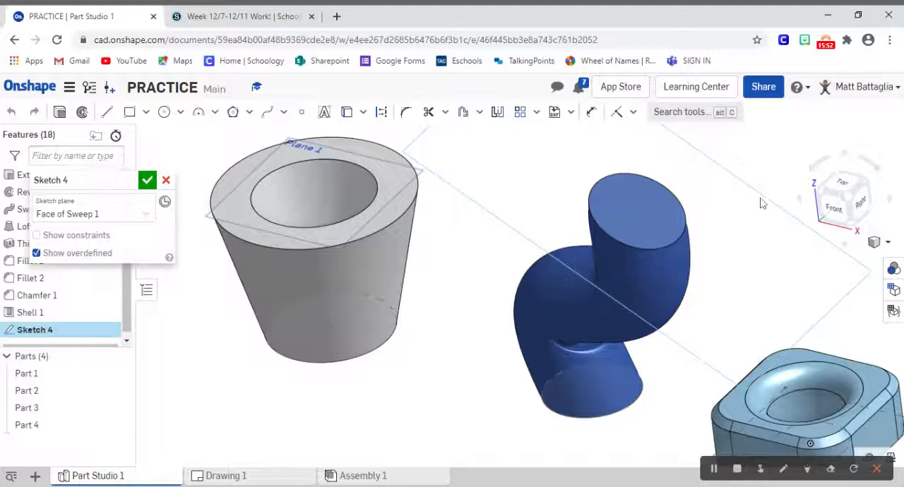
right_click(761, 199)
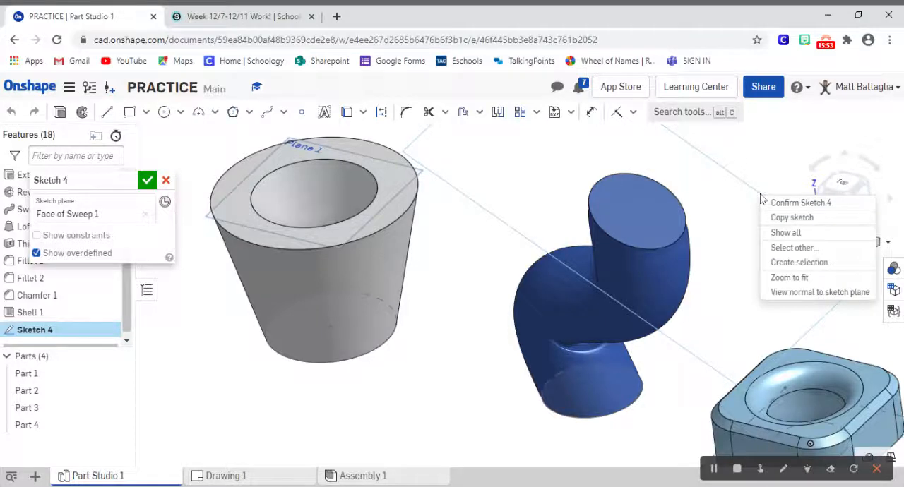
left_click(800, 295)
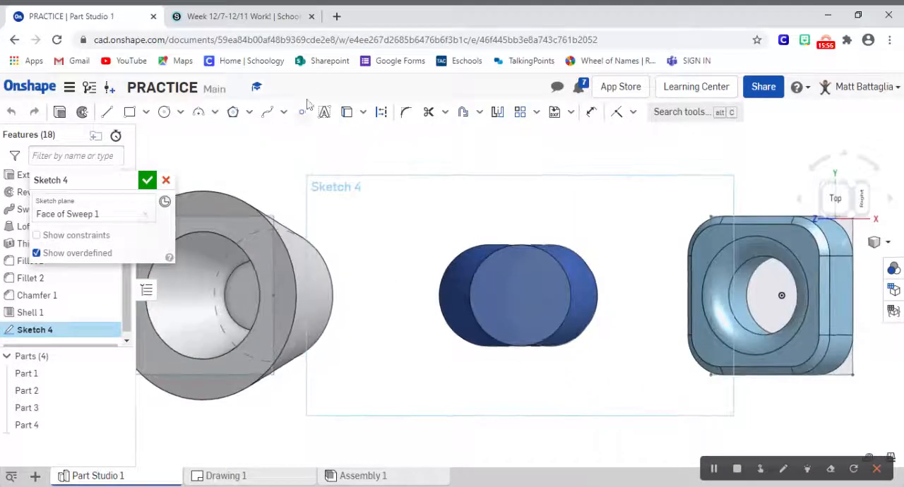
left_click(303, 112)
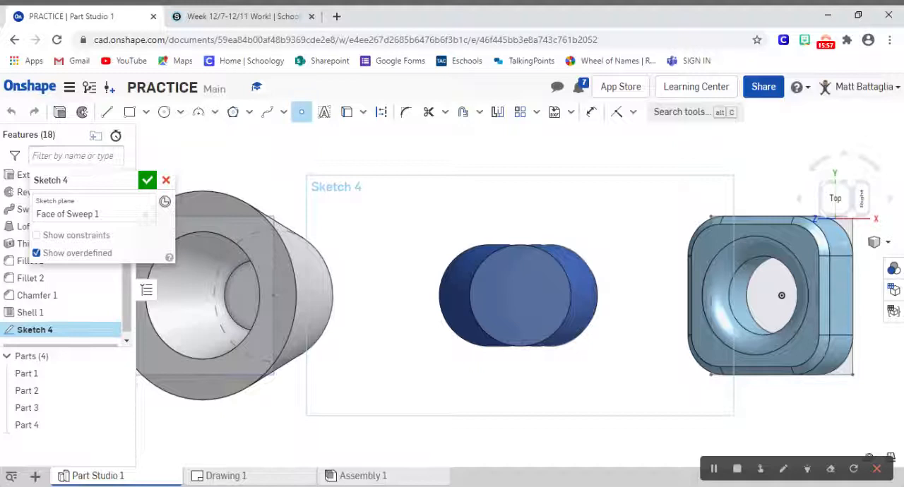
left_click(519, 296)
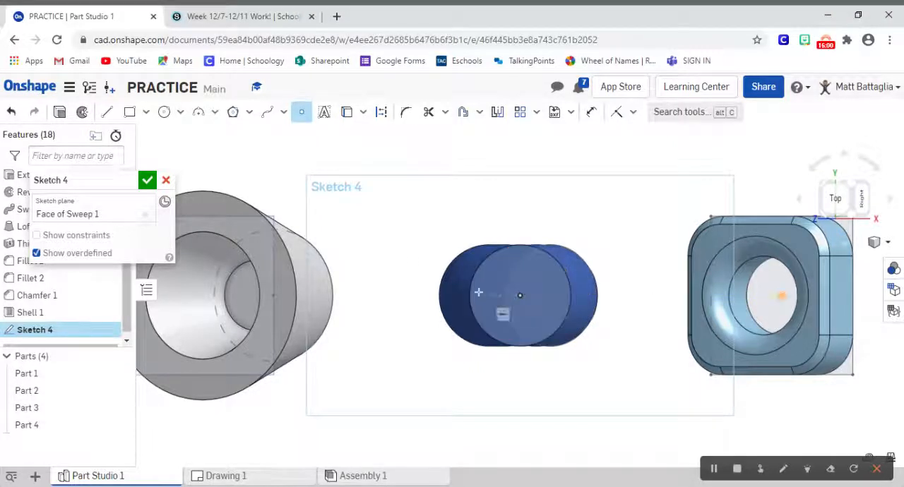
left_click(147, 181)
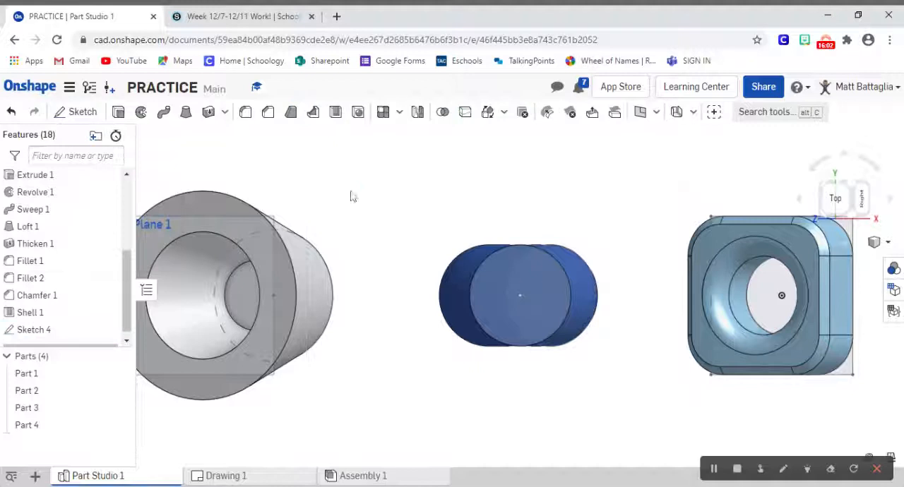
Step: Start a simple through Hole at the sketch point on the blue sweep's top face
left_click(852, 221)
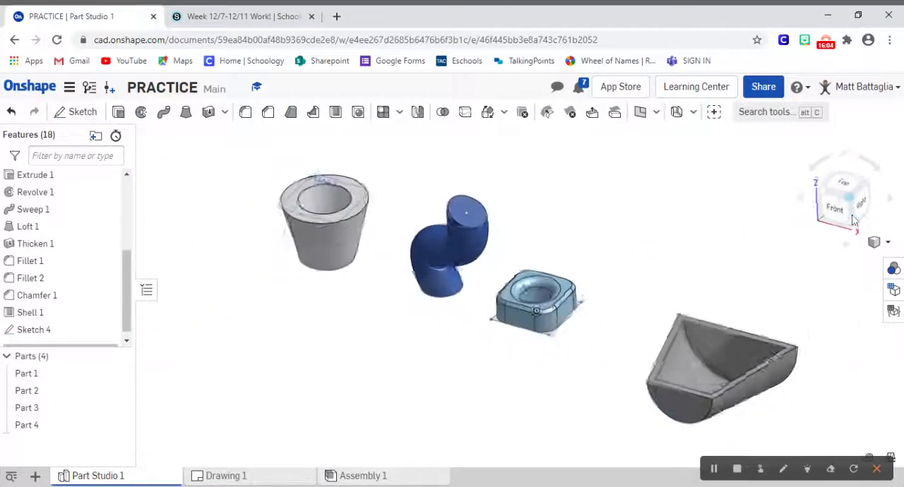
scroll(556, 242, "up", 6)
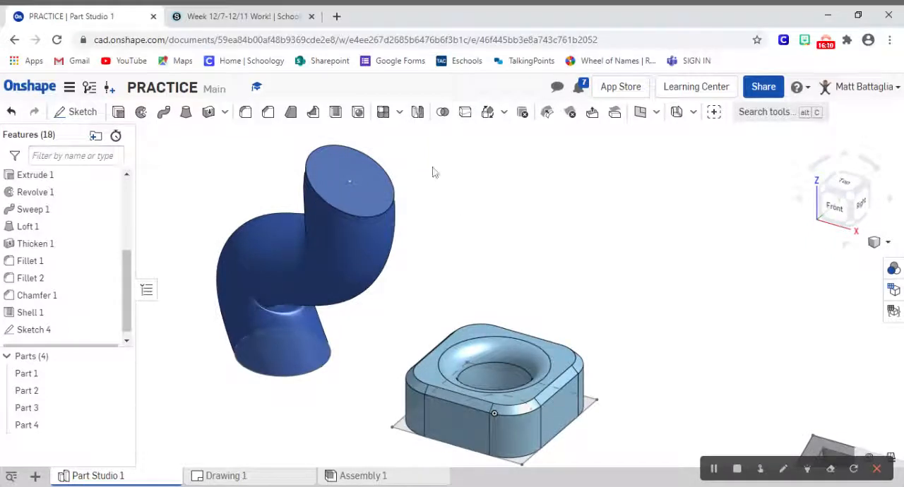
left_click(359, 113)
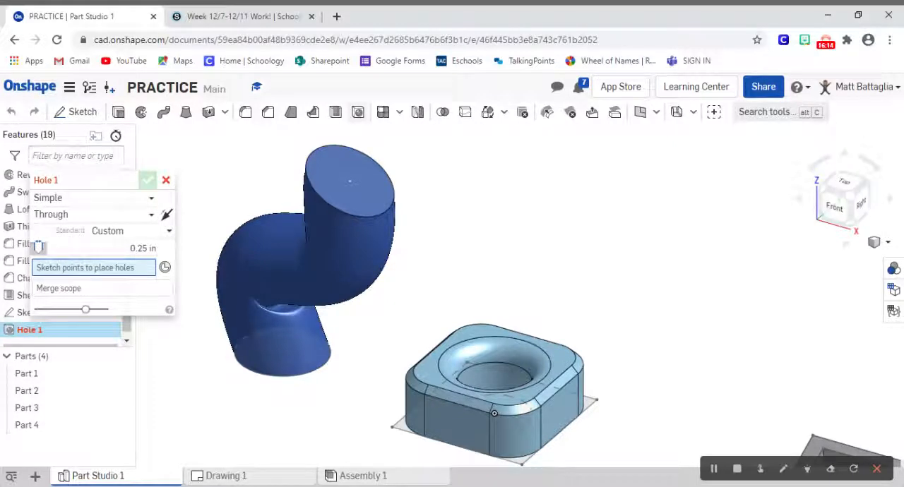
left_click(349, 182)
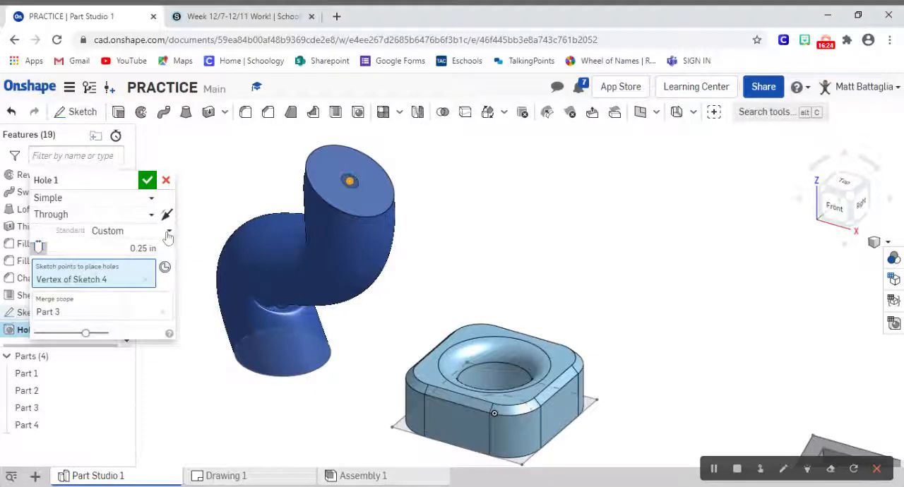
Step: Try the ANSI standard for the hole, then return it to Custom
left_click(168, 235)
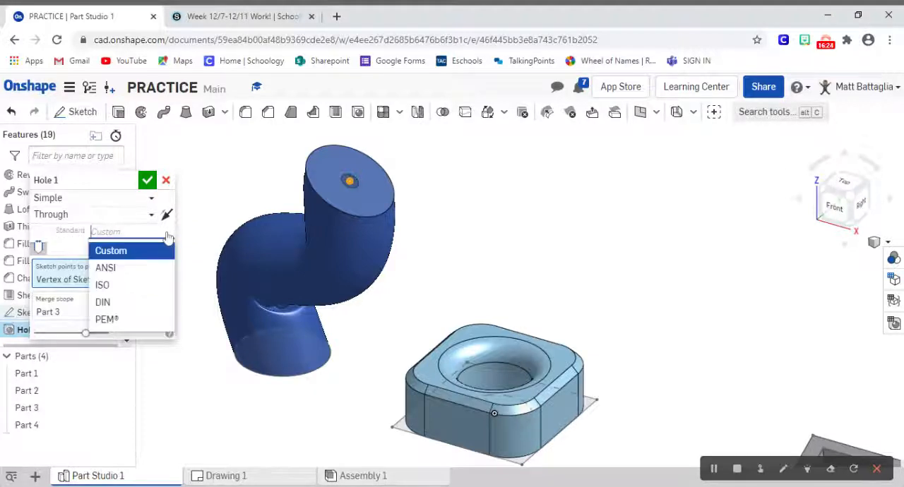
left_click(125, 275)
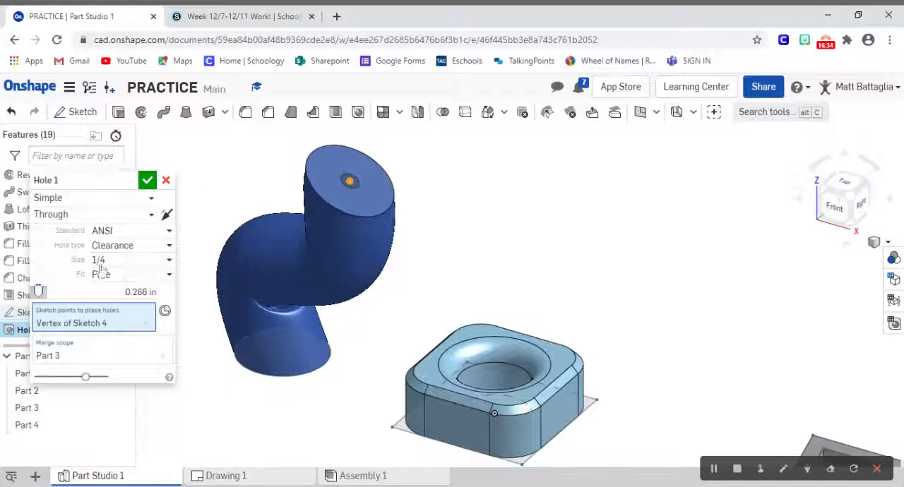
left_click(142, 233)
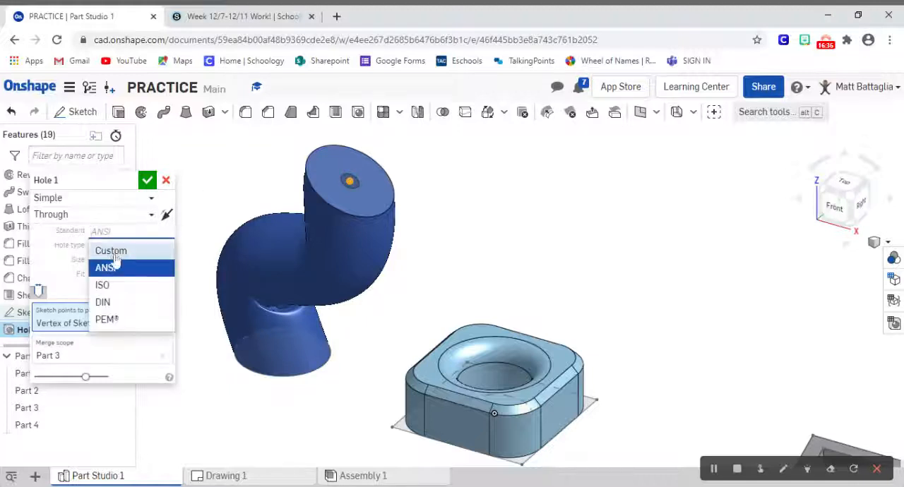
left_click(116, 259)
Step: Try the Counterbore and Countersink hole styles, then return the hole to Simple
left_click(97, 200)
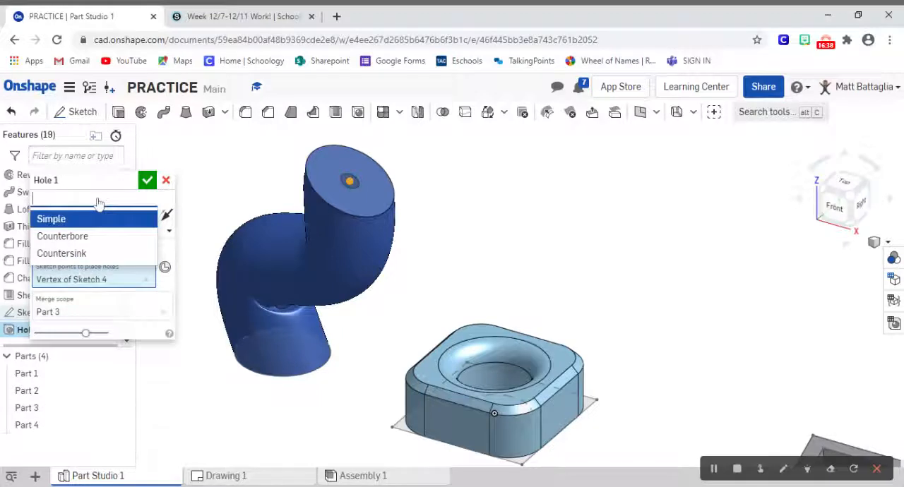
left_click(71, 236)
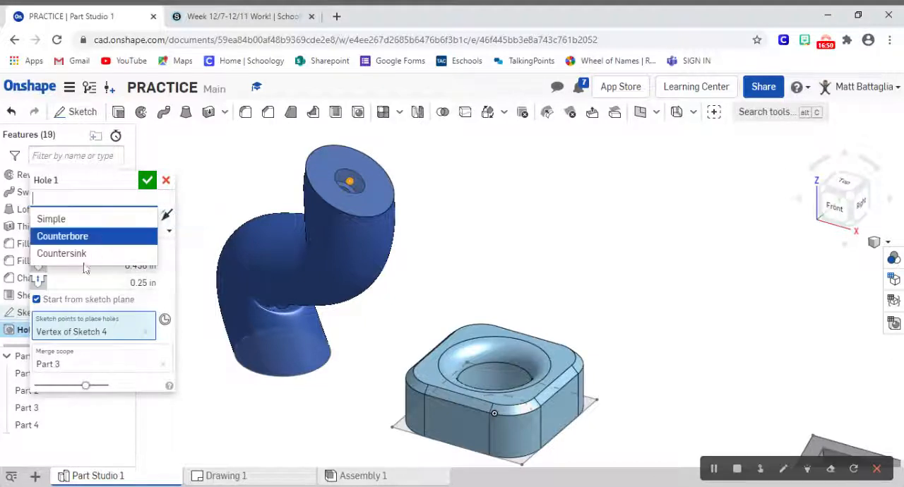
left_click(81, 254)
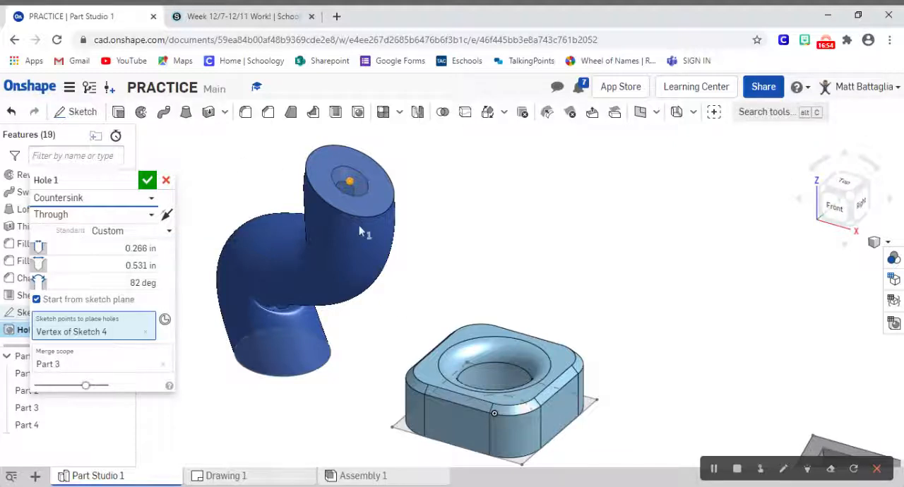
left_click(79, 203)
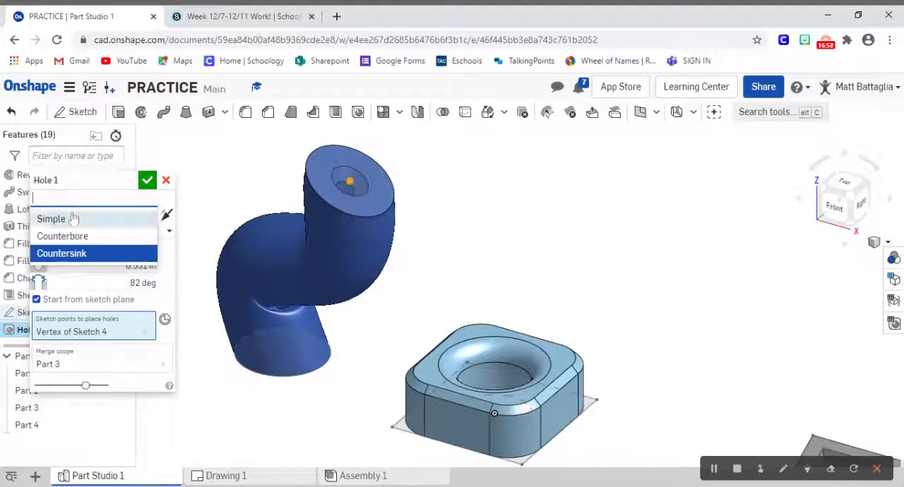
left_click(51, 218)
Step: Switch the hole's termination to Blind and set its diameter to 0.5 in
left_click(127, 216)
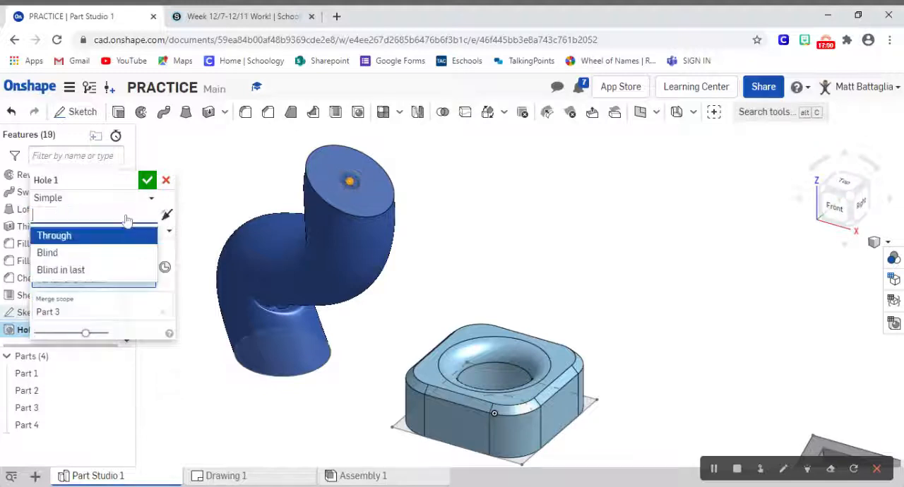
left_click(56, 252)
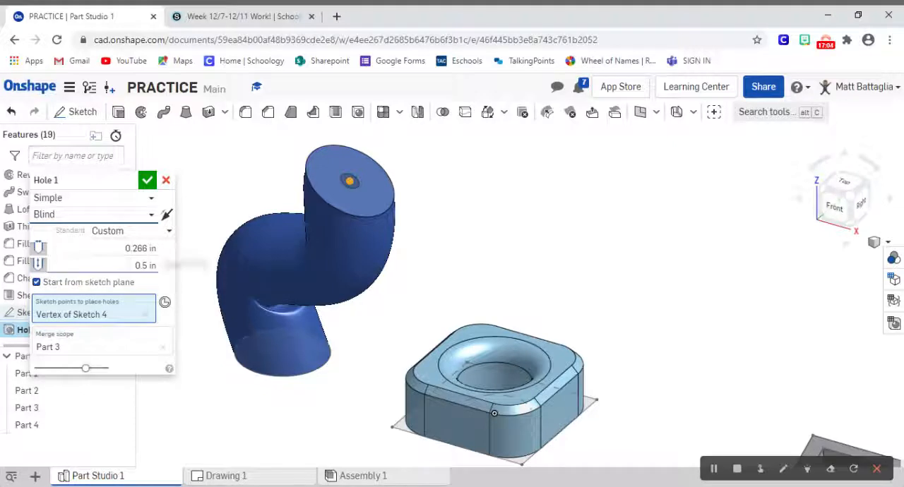
left_click(140, 249)
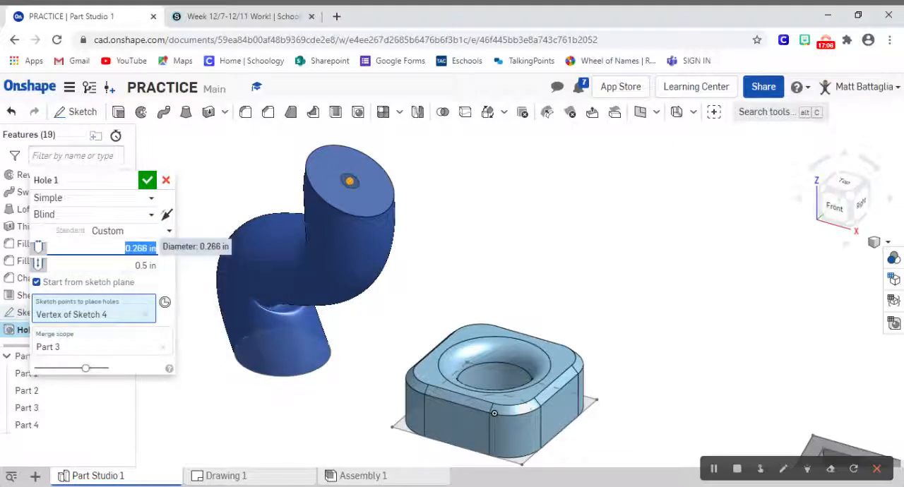
type("5")
key("Tab")
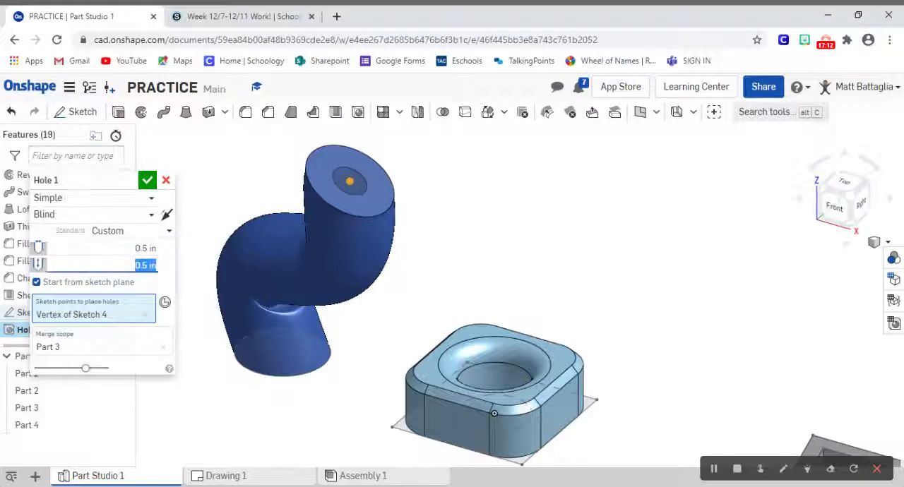
mouse_move(494, 172)
right_mouse_down()
mouse_move(496, 193)
mouse_move(473, 216)
mouse_move(487, 205)
mouse_move(474, 196)
mouse_move(480, 181)
right_mouse_up()
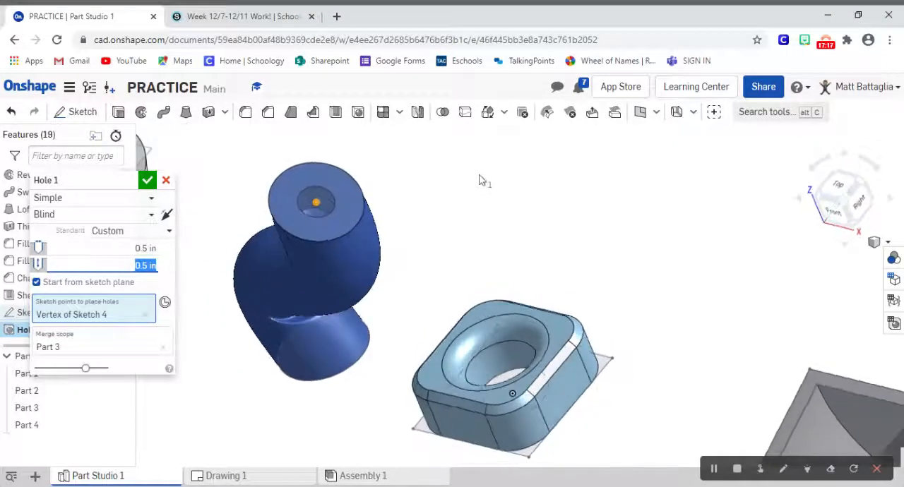
Step: Set the hole's termination to Through, inspect the swept part from the side and accept the hole
left_click(85, 215)
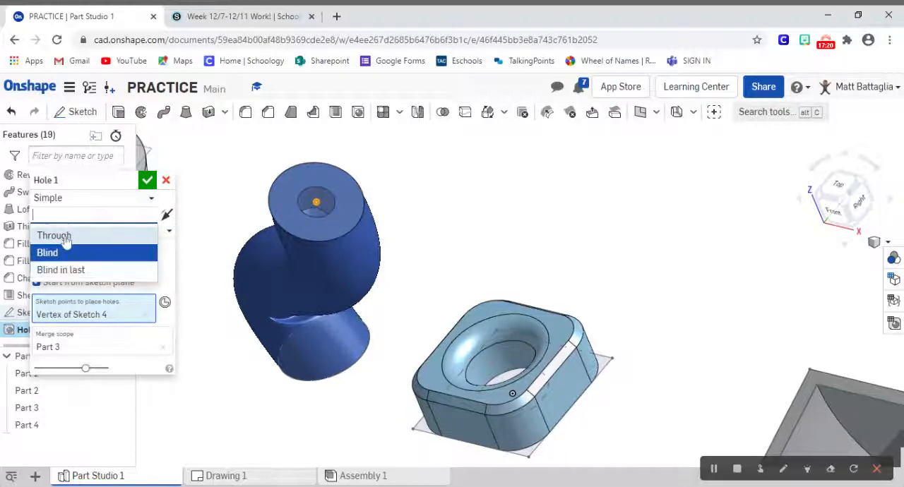
left_click(56, 236)
right_click_drag(444, 242, 427, 189)
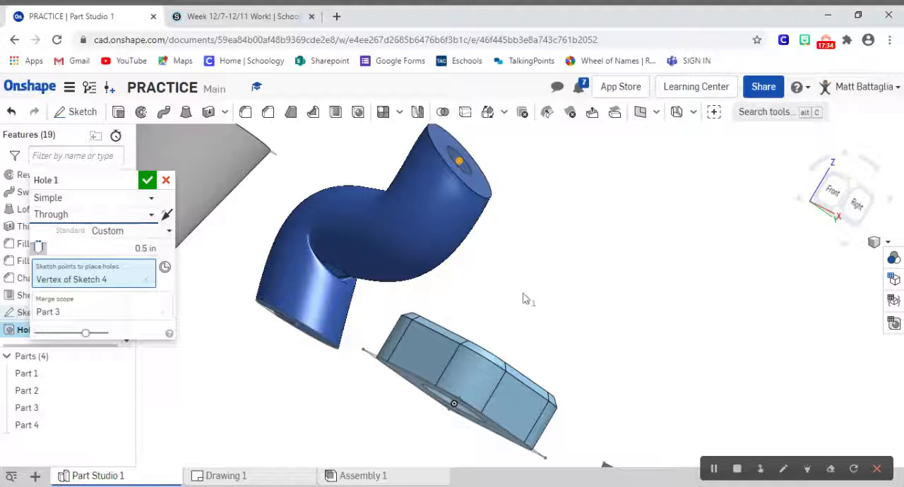
right_click(505, 329)
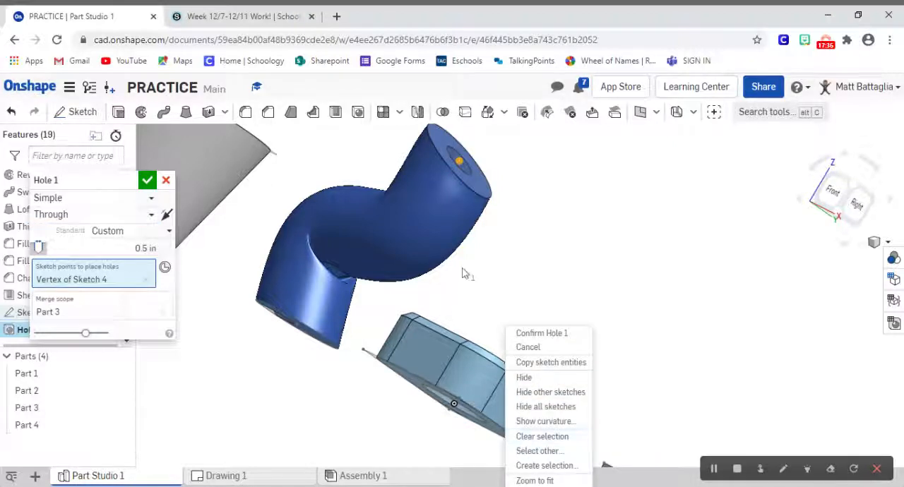
left_click(147, 183)
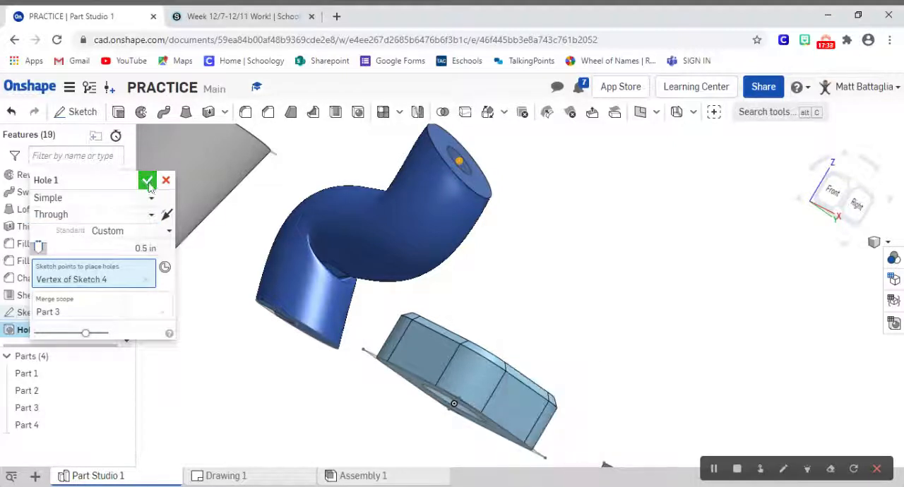
Step: Accept the 0.5 in through hole in the swept part and show the parts in the isometric view
left_click(146, 182)
right_click(480, 269)
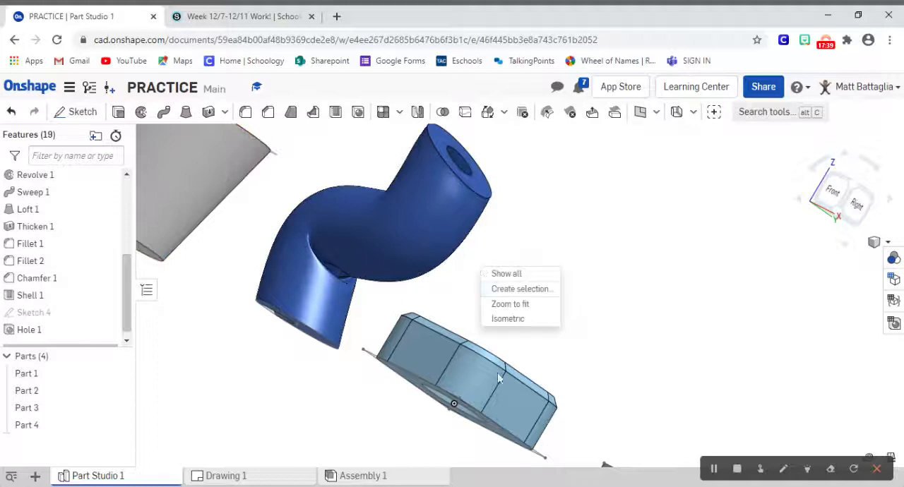
left_click(507, 320)
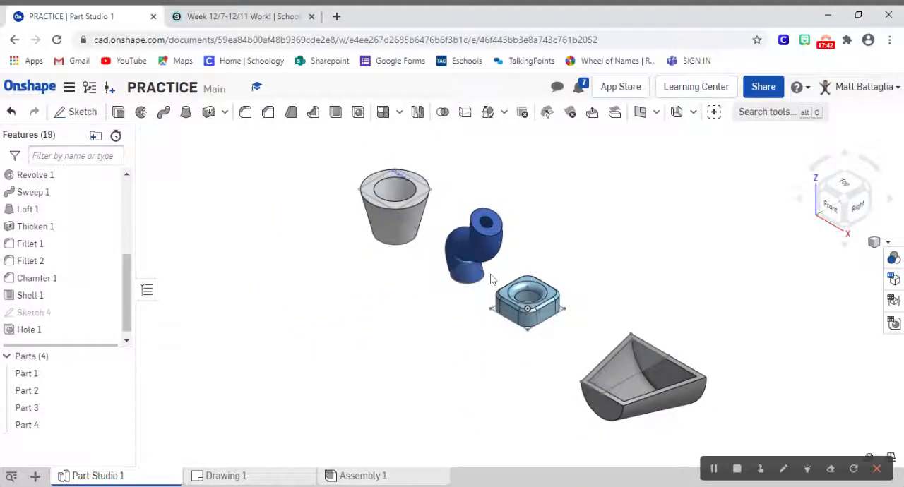
scroll(492, 280, "up", 5)
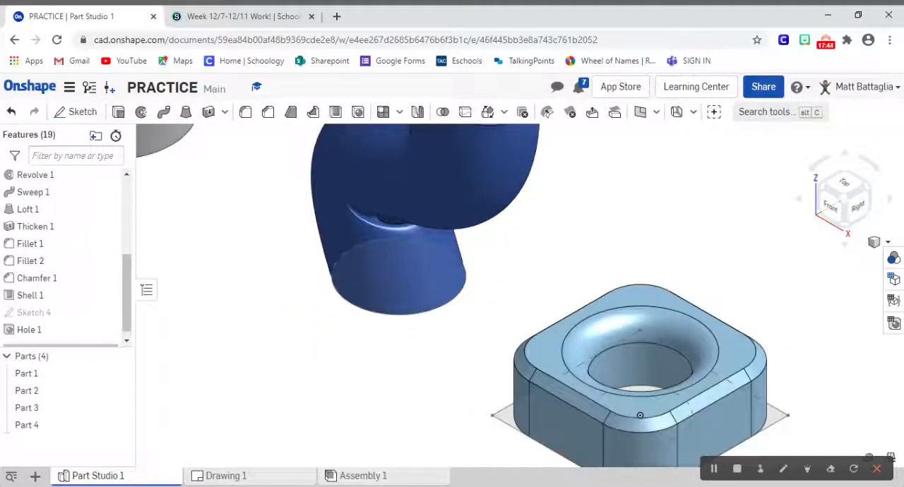
scroll(487, 286, "down", 5)
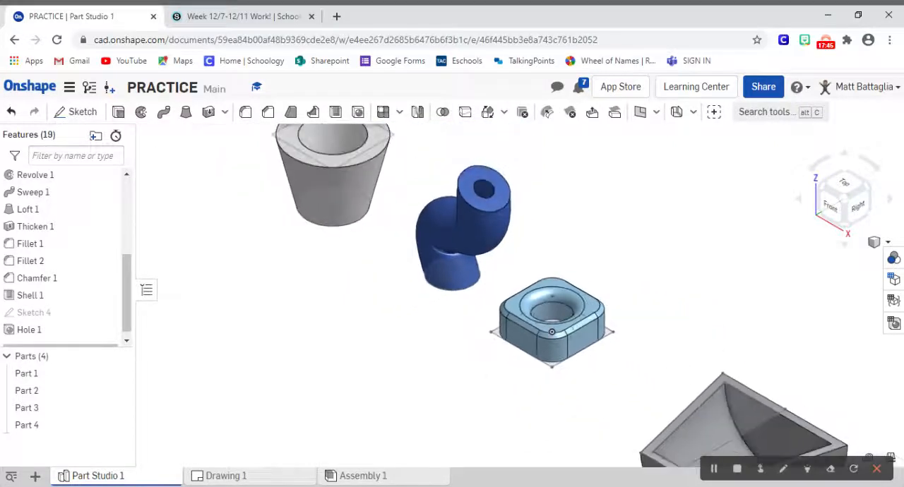
scroll(492, 278, "down", 3)
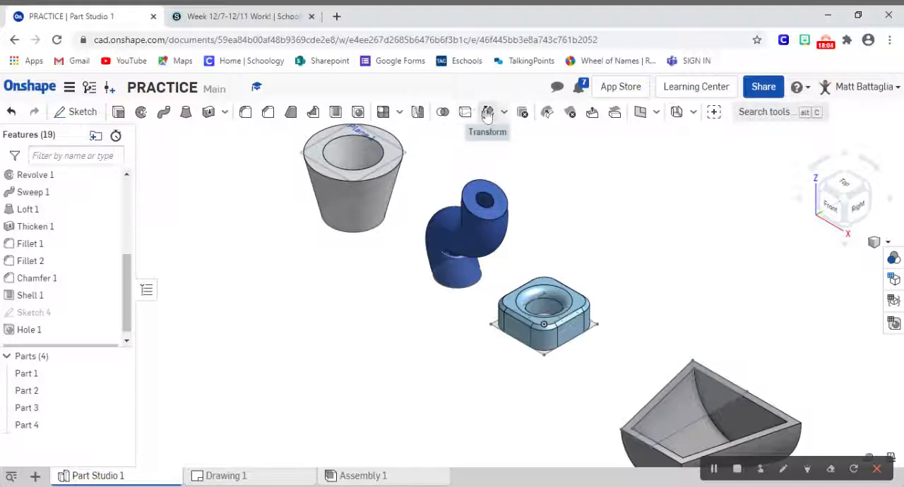
left_click(399, 112)
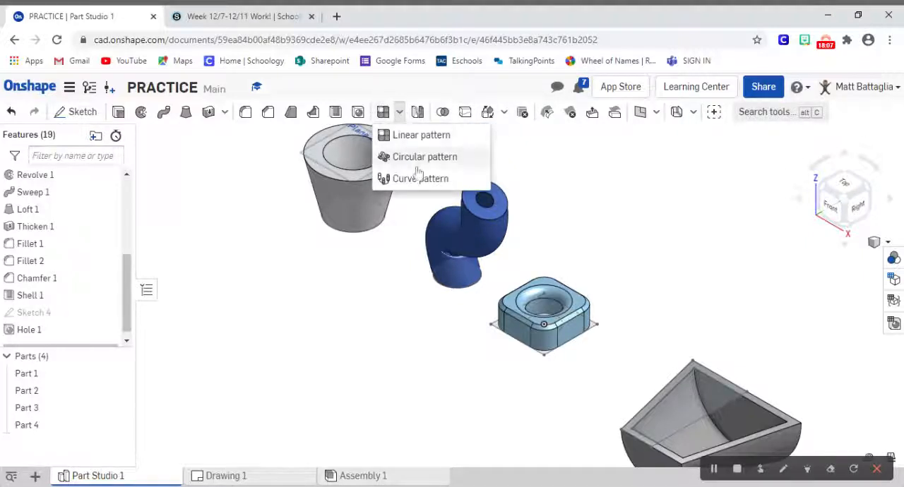
left_click(398, 116)
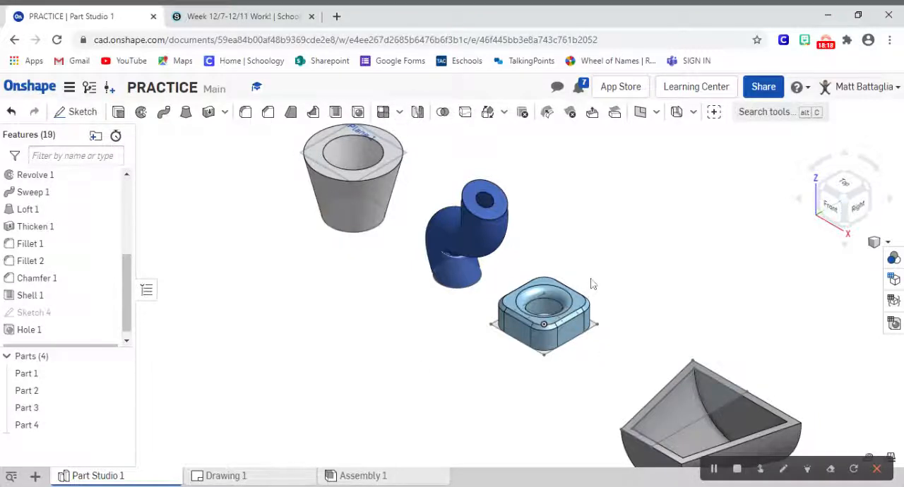
scroll(591, 284, "down", 3)
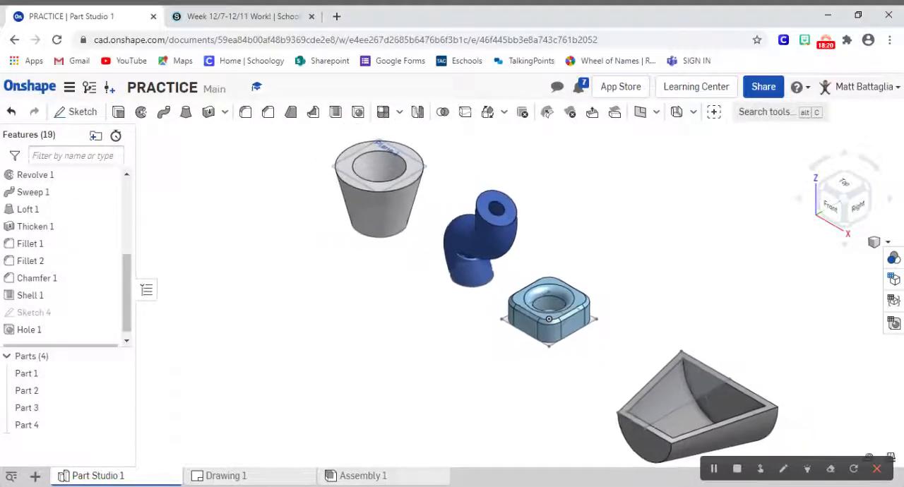
scroll(590, 283, "up", 1)
scroll(590, 283, "down", 1)
scroll(591, 283, "up", 1)
scroll(590, 283, "down", 1)
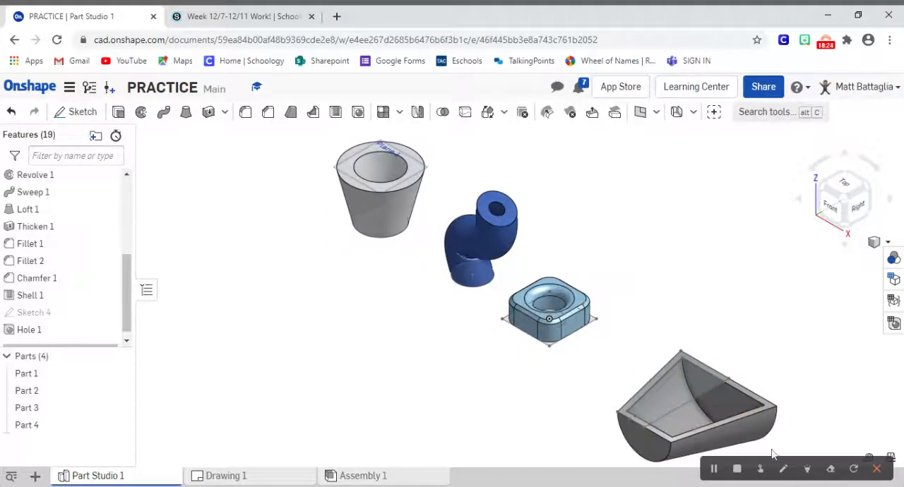
left_click(806, 468)
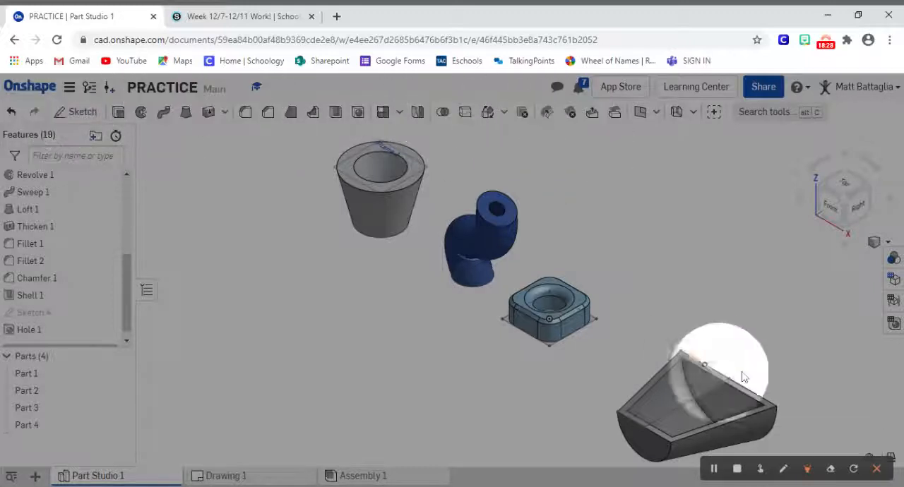
left_click(806, 469)
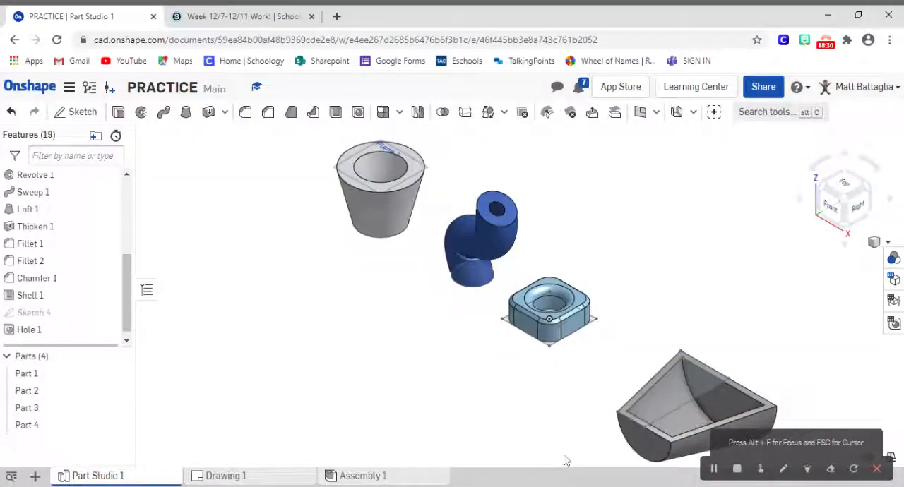